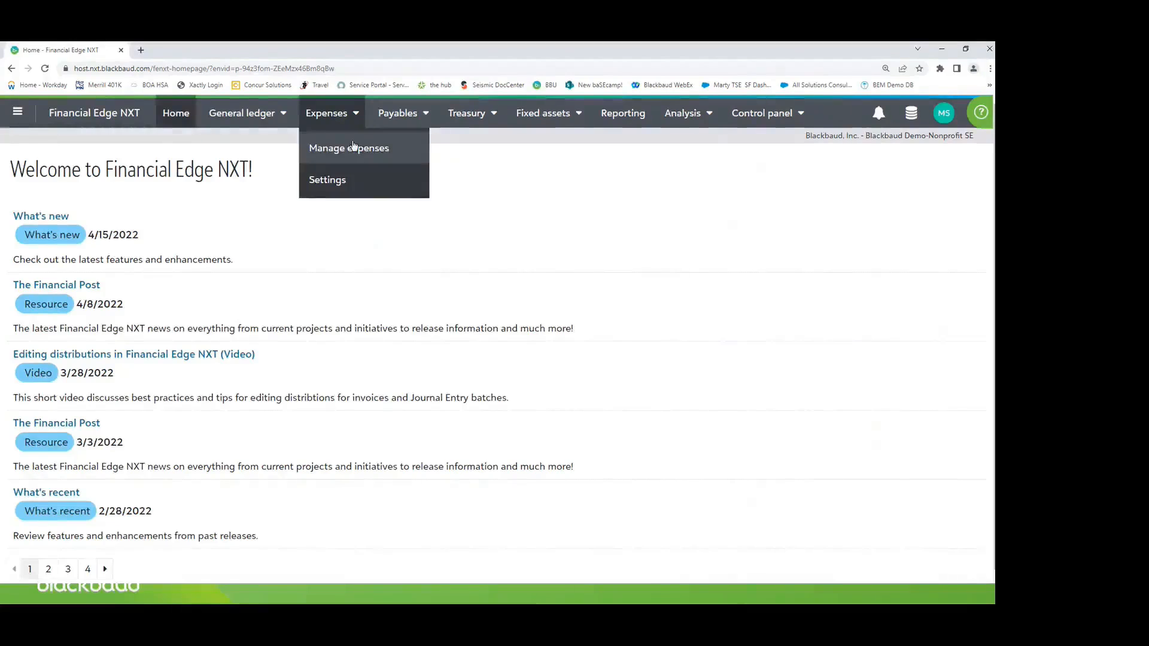
# Step: Open the Treasury list of credit card accounts
pyautogui.press('ctrl')
pyautogui.press('ctrl')
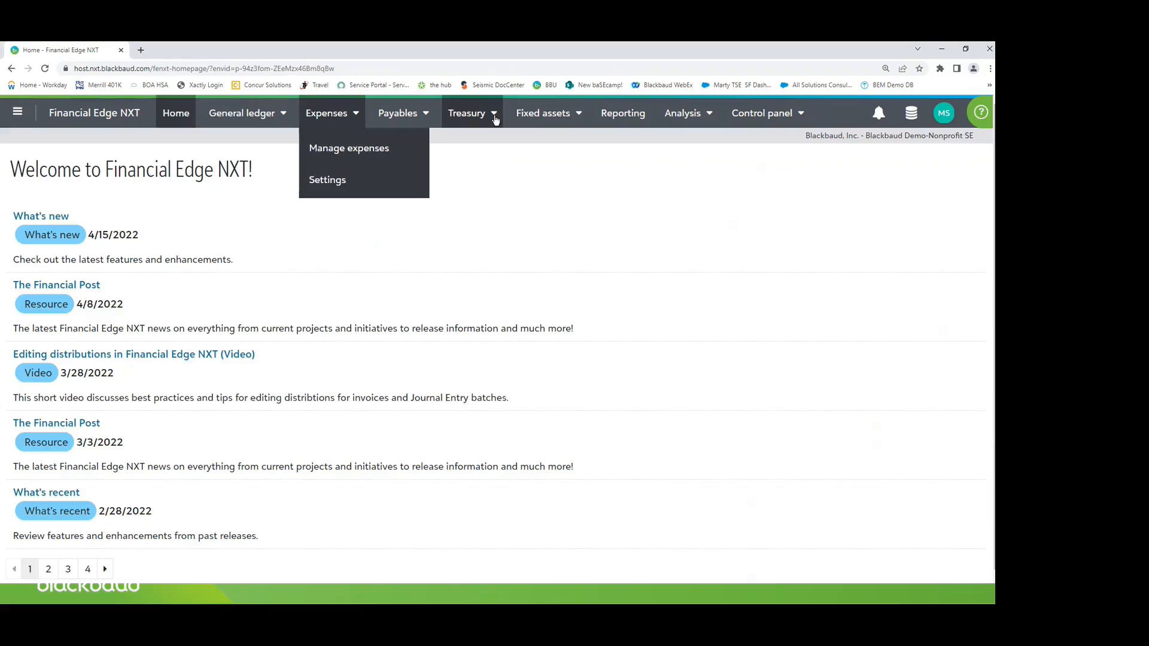
pyautogui.click(365, 153)
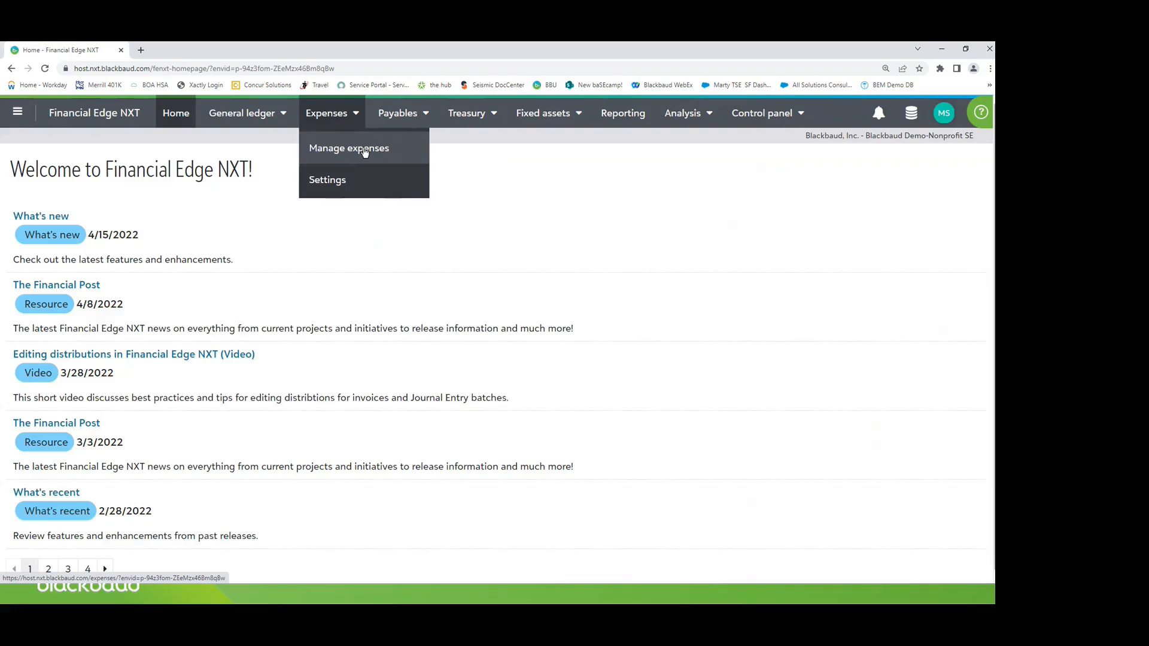
pyautogui.click(494, 122)
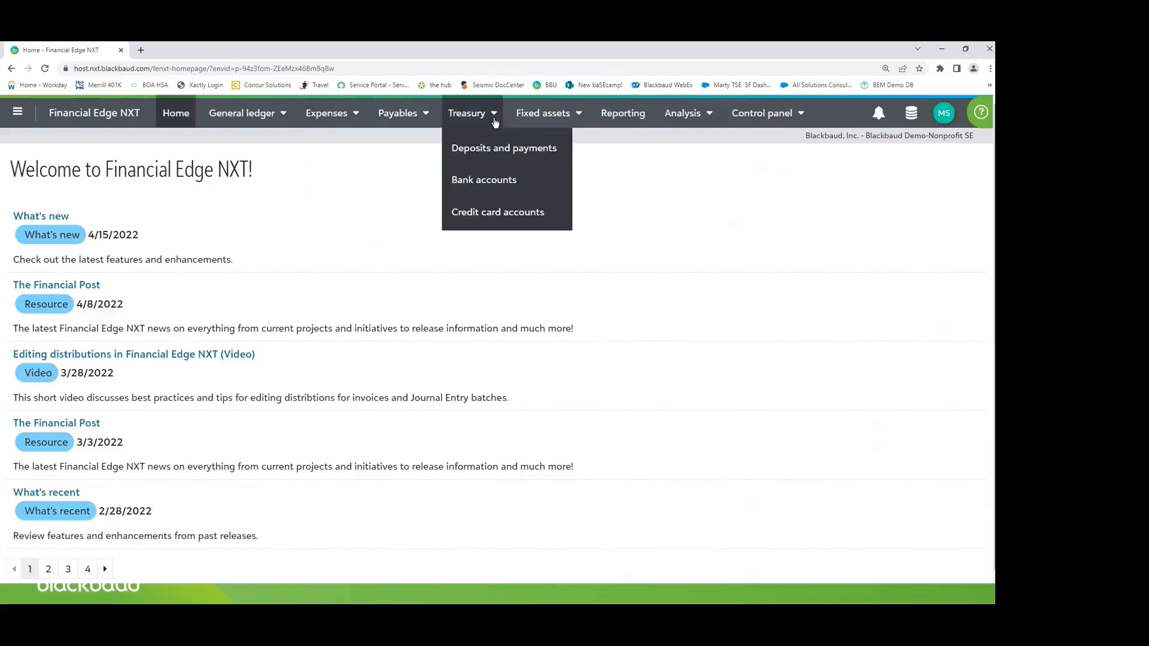
pyautogui.click(488, 215)
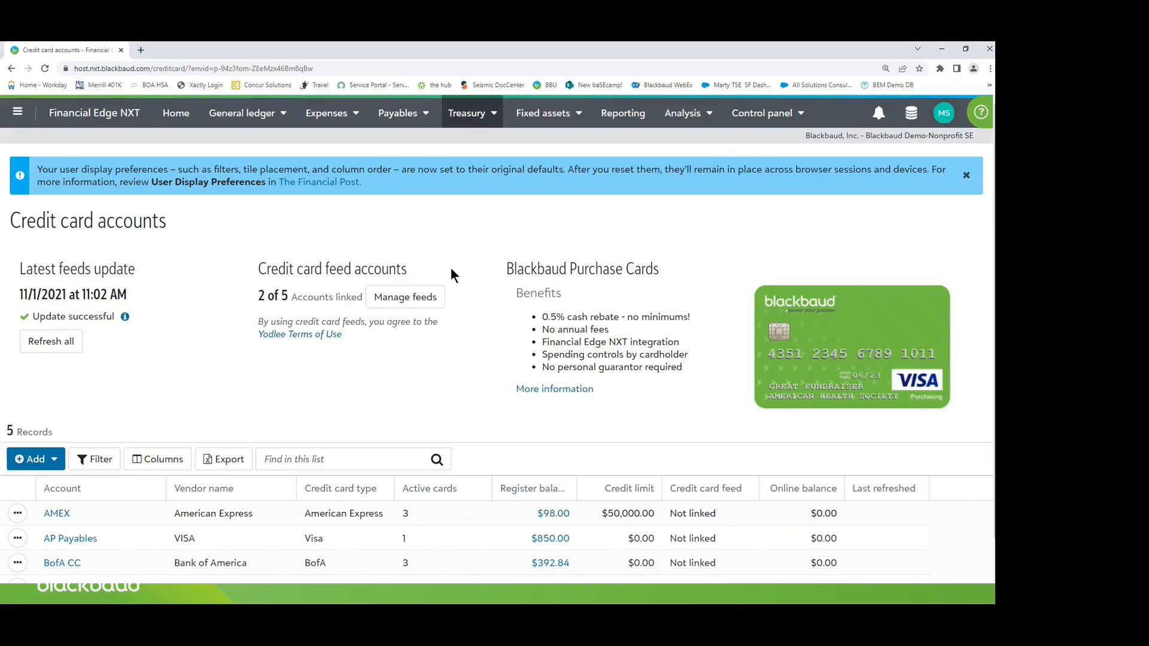
# Step: Start connecting another credit card feed, view the Wells Fargo login form, and cancel without linking
pyautogui.click(413, 298)
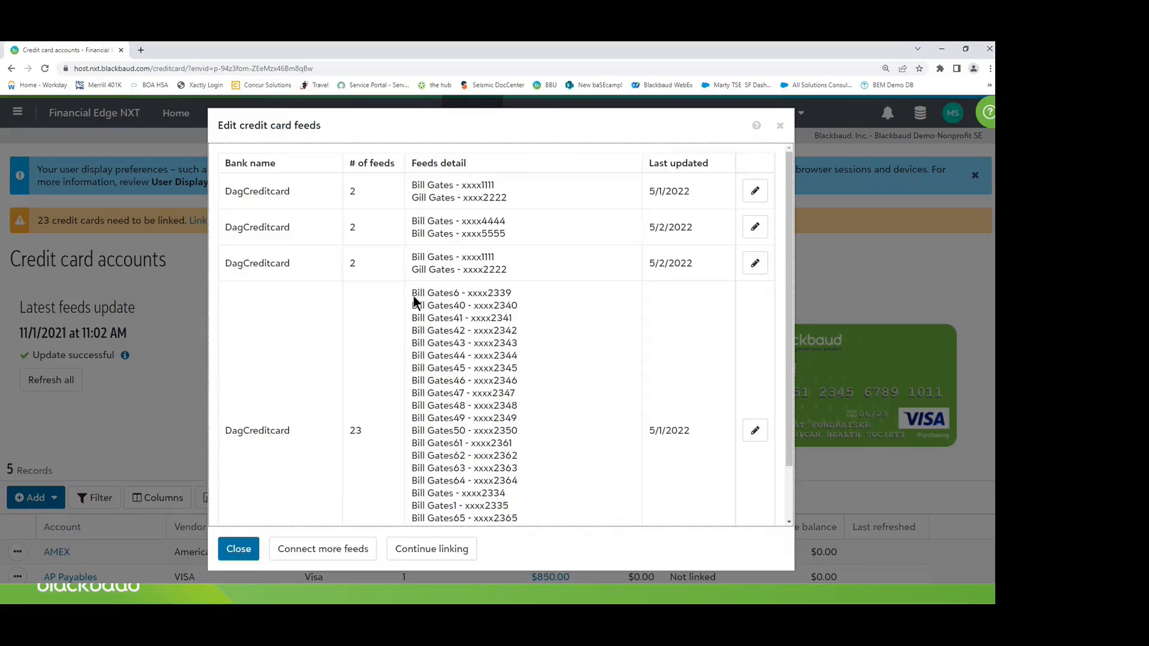
pyautogui.click(348, 551)
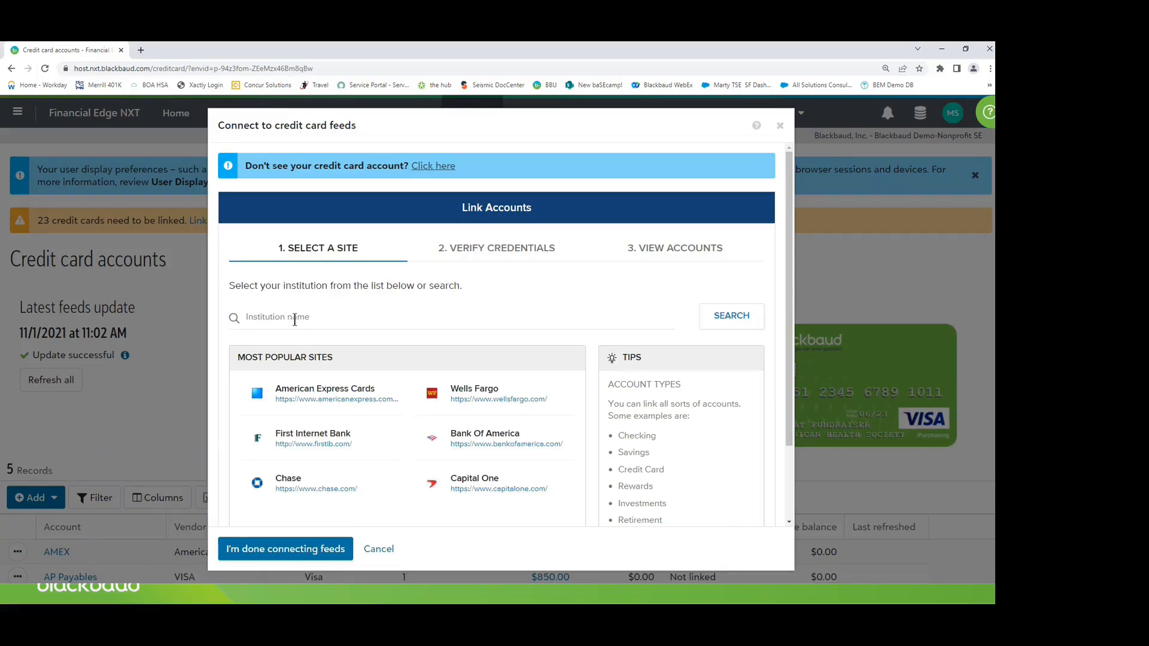
pyautogui.click(294, 320)
pyautogui.click(337, 414)
pyautogui.click(461, 392)
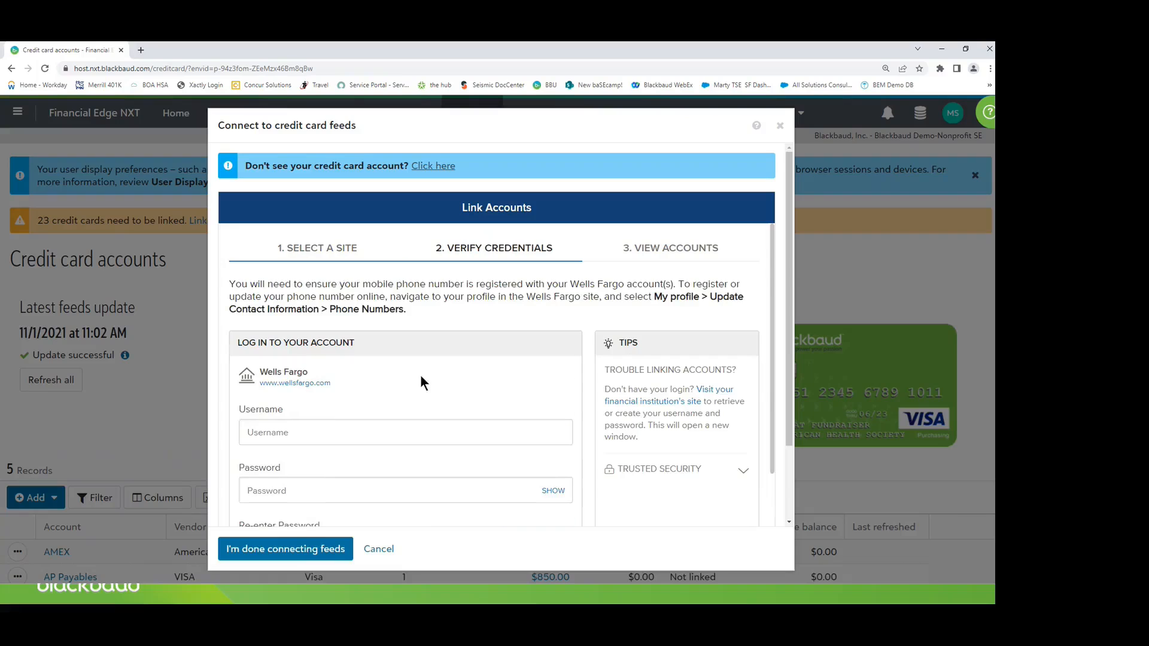
pyautogui.click(329, 429)
pyautogui.click(305, 549)
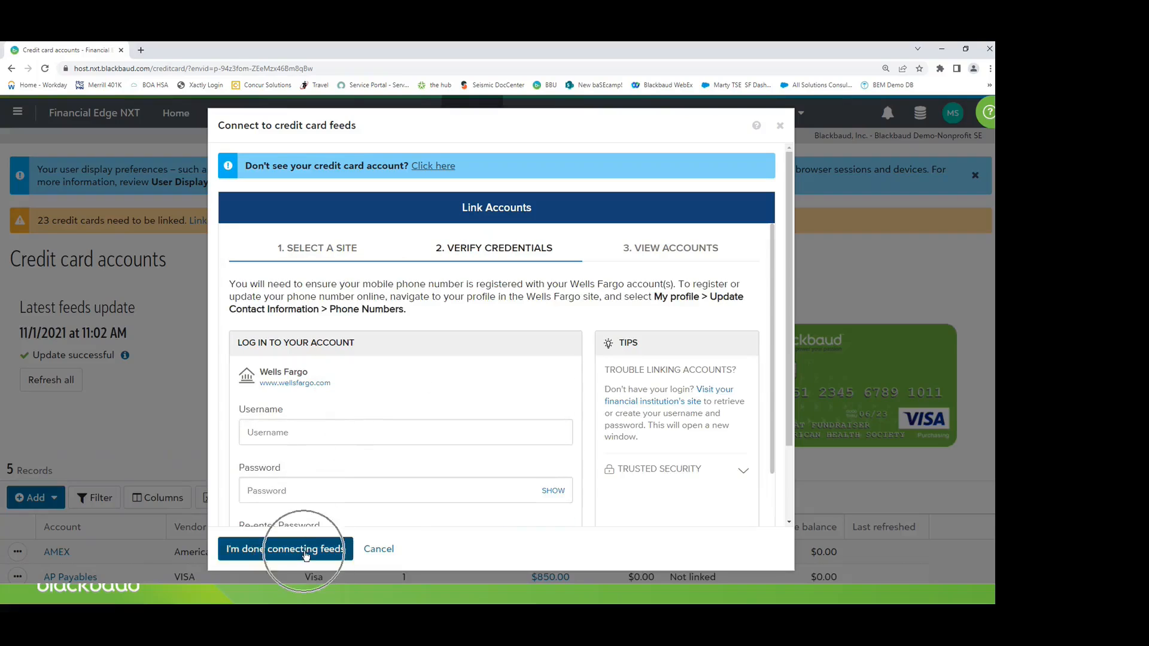
pyautogui.click(379, 549)
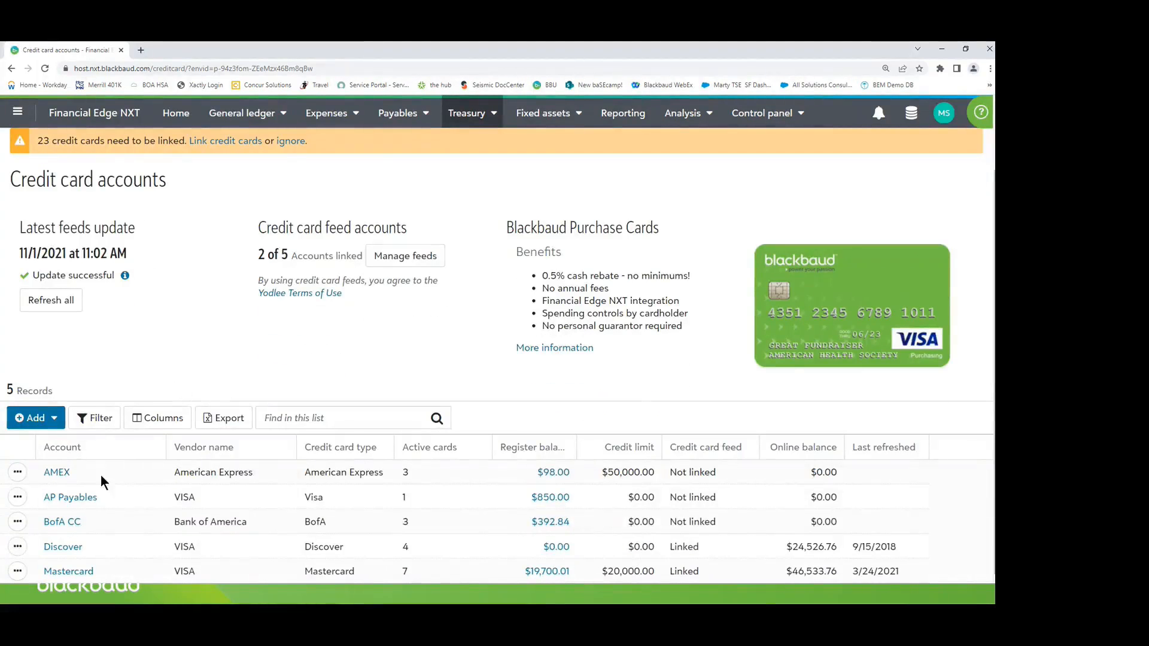
# Step: Open the Mastercard account for editing, review its general details, cardholders and delegates, and leave without saving
pyautogui.click(19, 572)
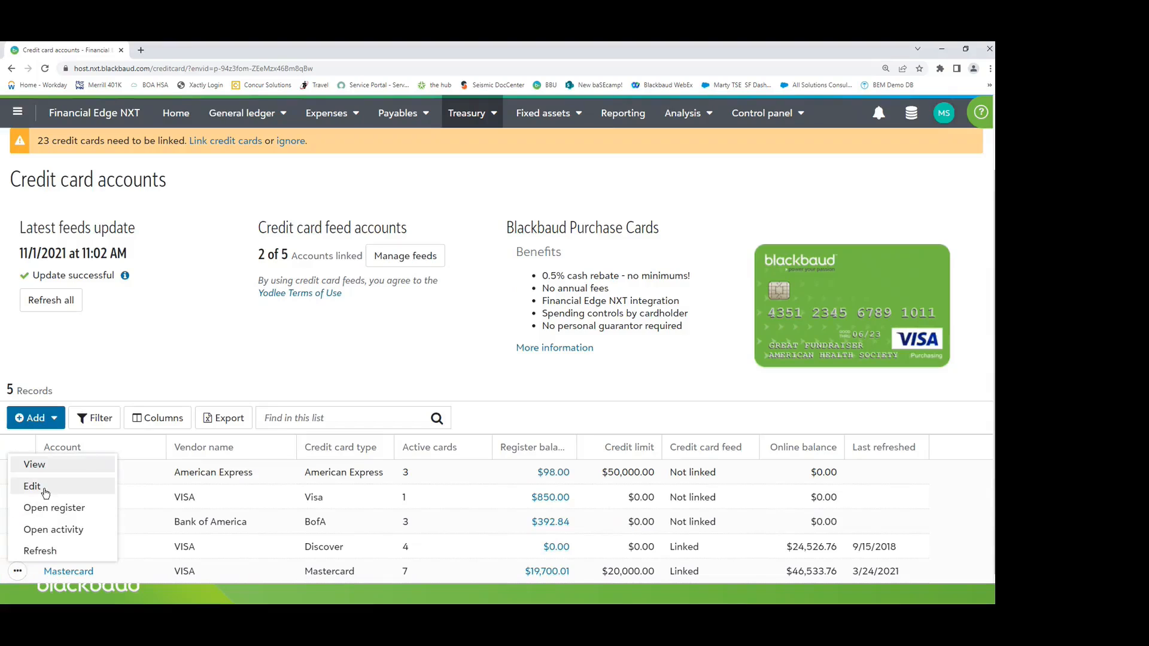
pyautogui.click(33, 487)
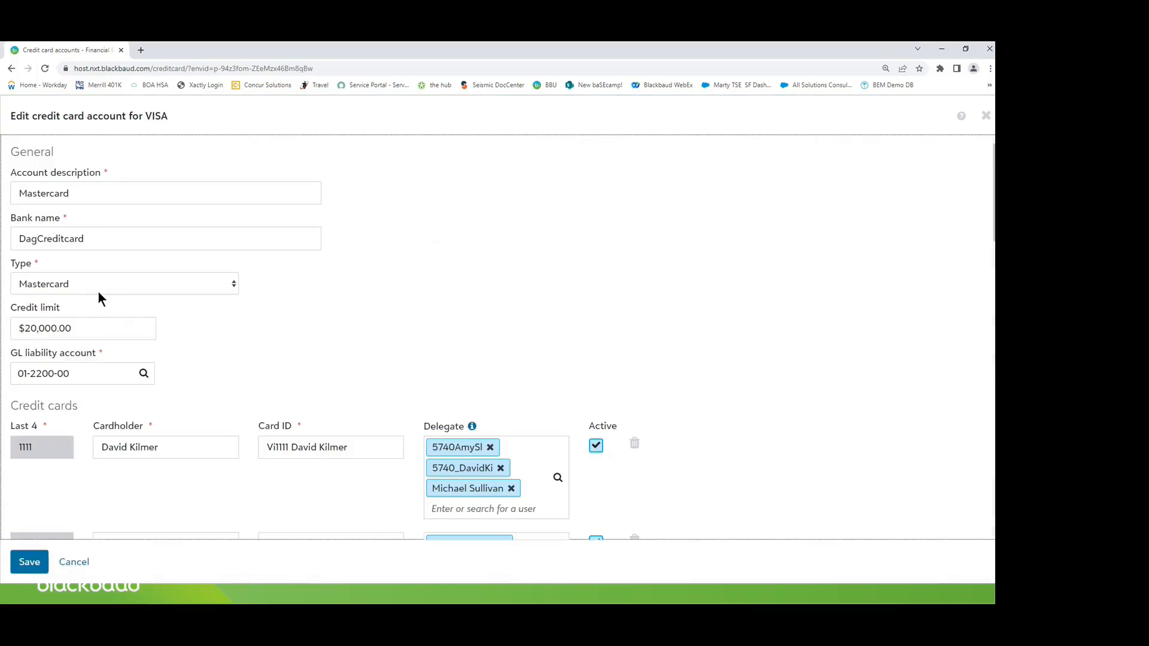
pyautogui.press('ctrl')
pyautogui.scroll(-1, 99, 289)
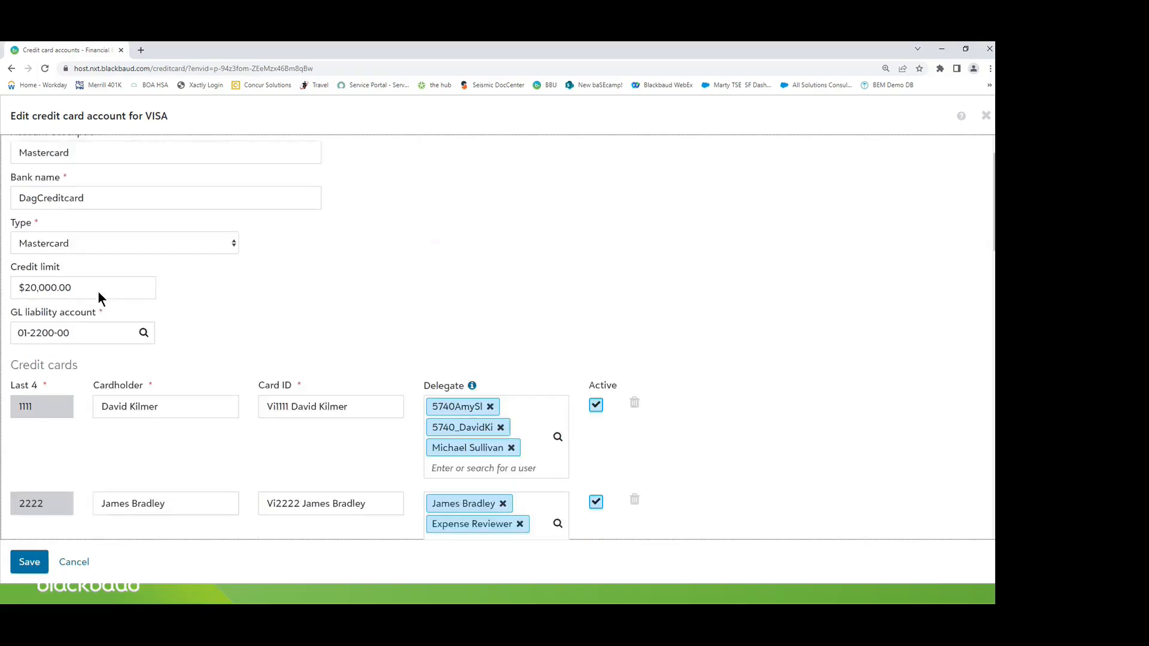
pyautogui.scroll(-1, 98, 289)
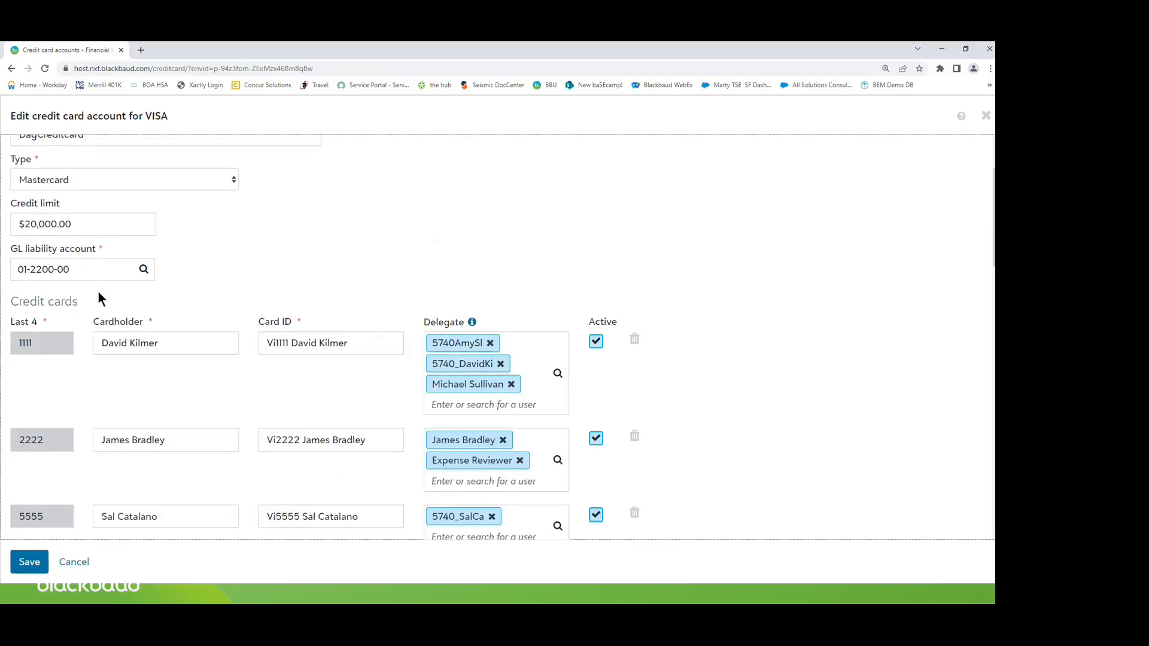
pyautogui.scroll(-1, 98, 290)
pyautogui.scroll(-1, 100, 299)
pyautogui.press('ctrl')
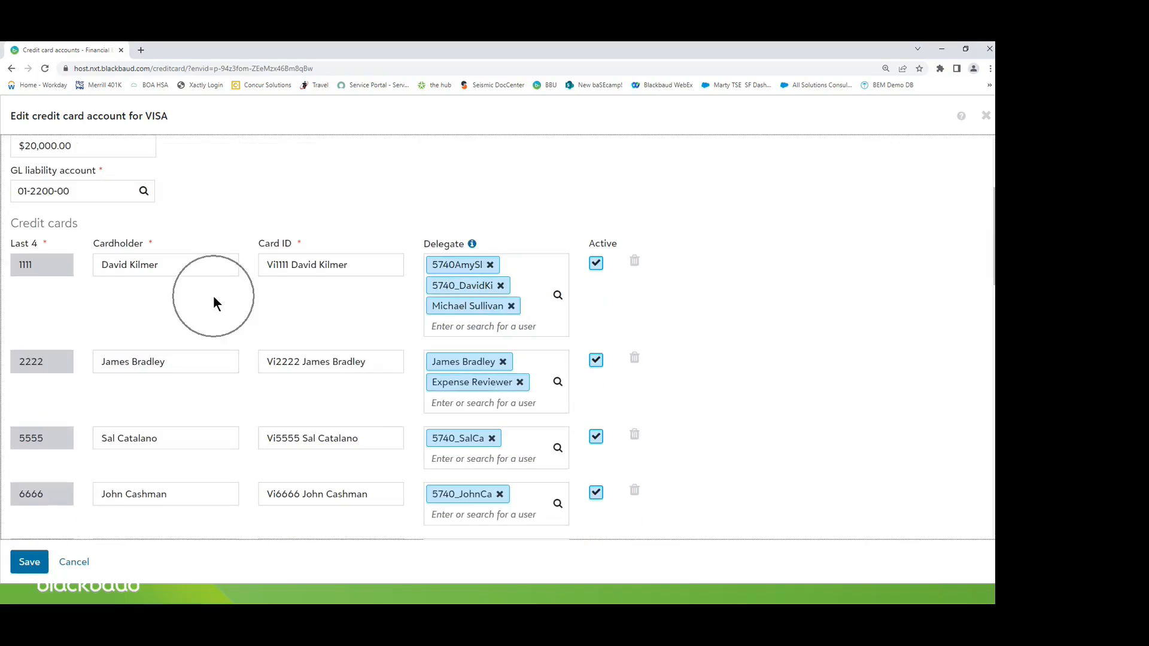
pyautogui.scroll(-1, 214, 297)
pyautogui.scroll(-2, 214, 297)
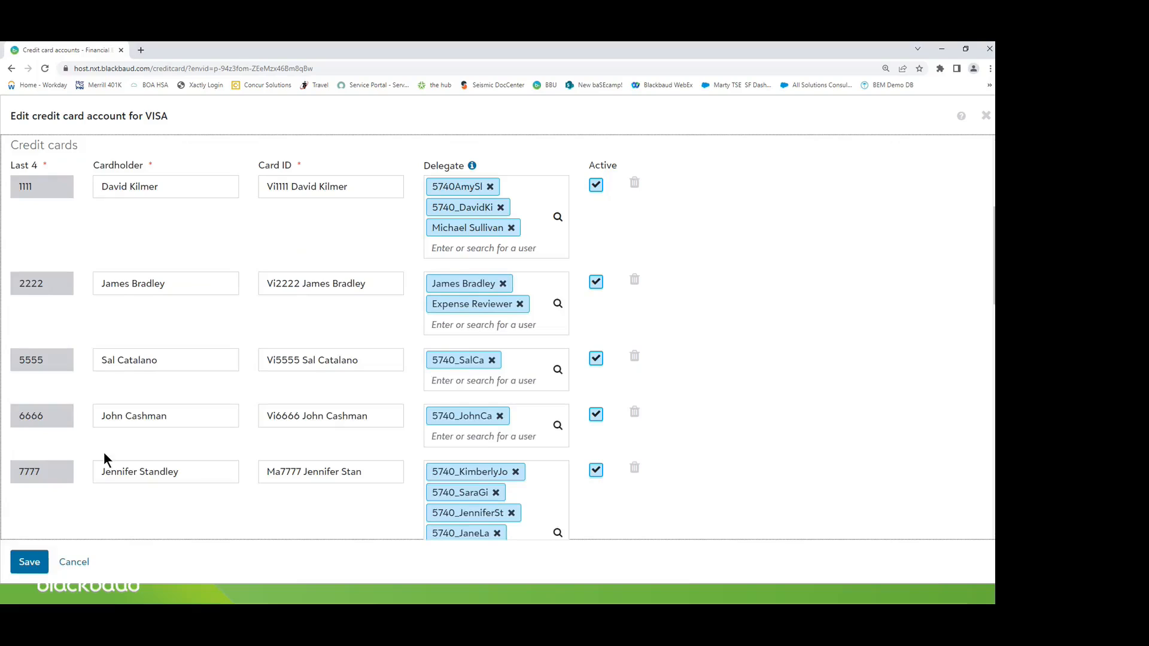
pyautogui.click(75, 563)
# Step: View the Mastercard account's record and examine its details and active cards
pyautogui.click(18, 571)
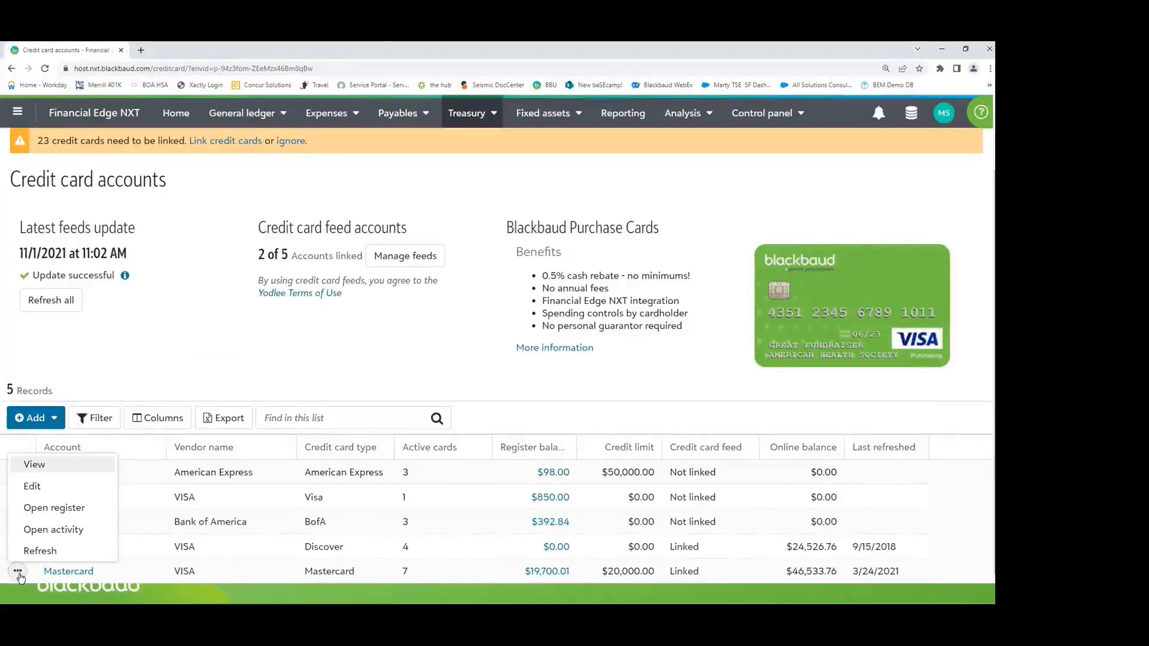
pyautogui.click(38, 465)
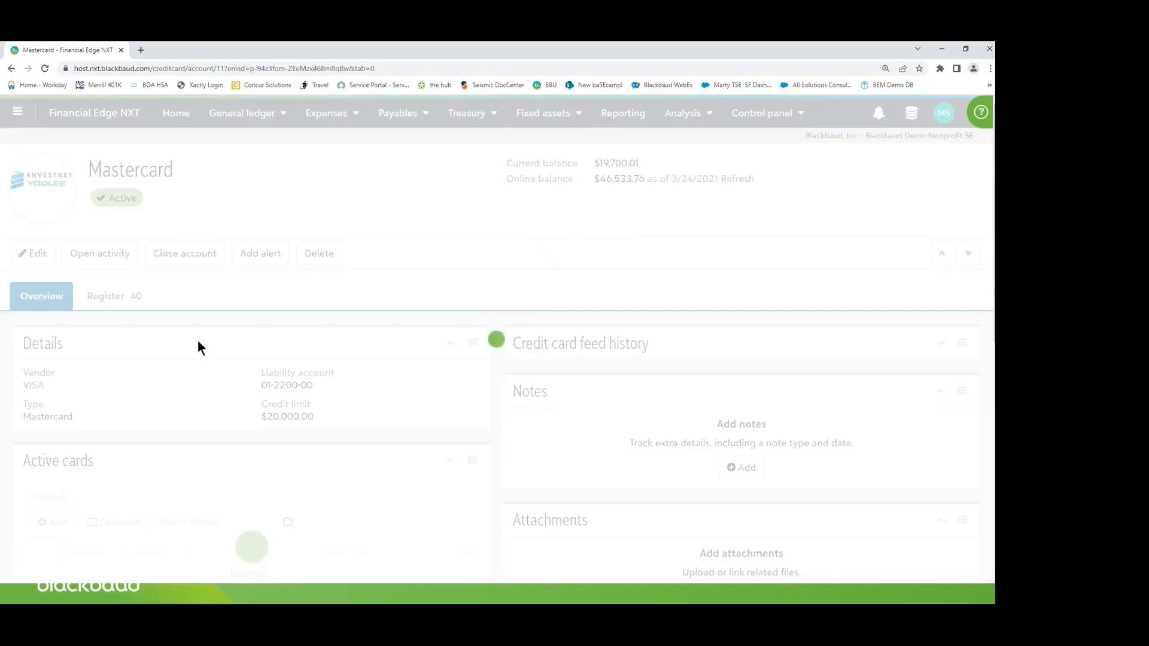
pyautogui.scroll(-2, 200, 345)
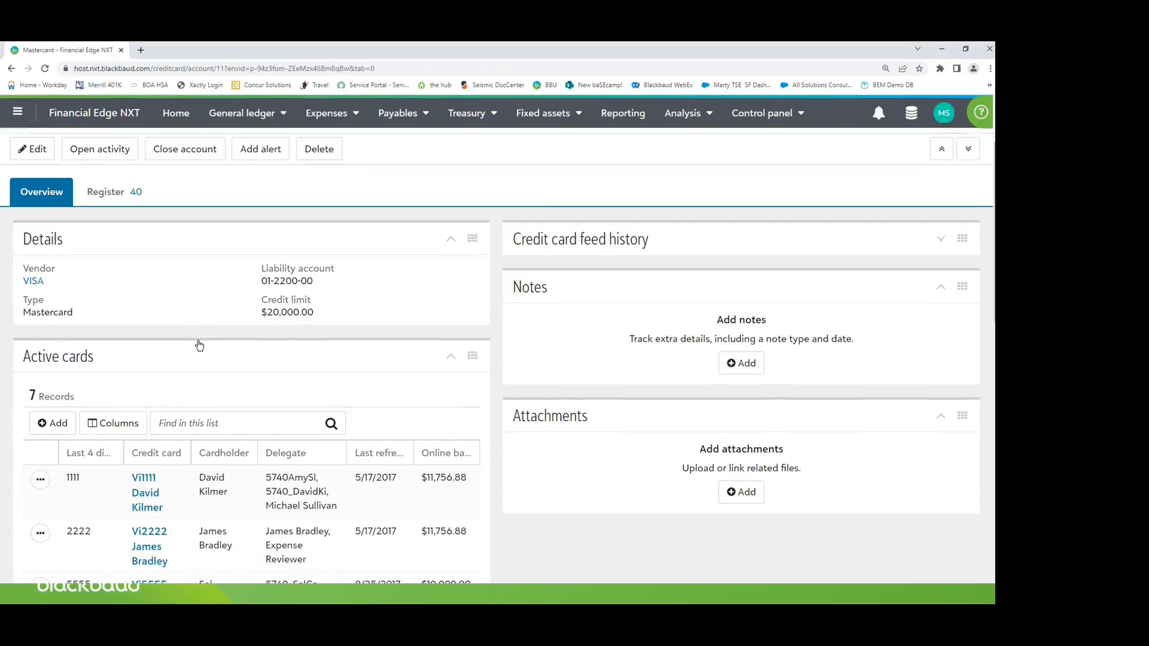
pyautogui.scroll(-2, 328, 362)
pyautogui.click(184, 306)
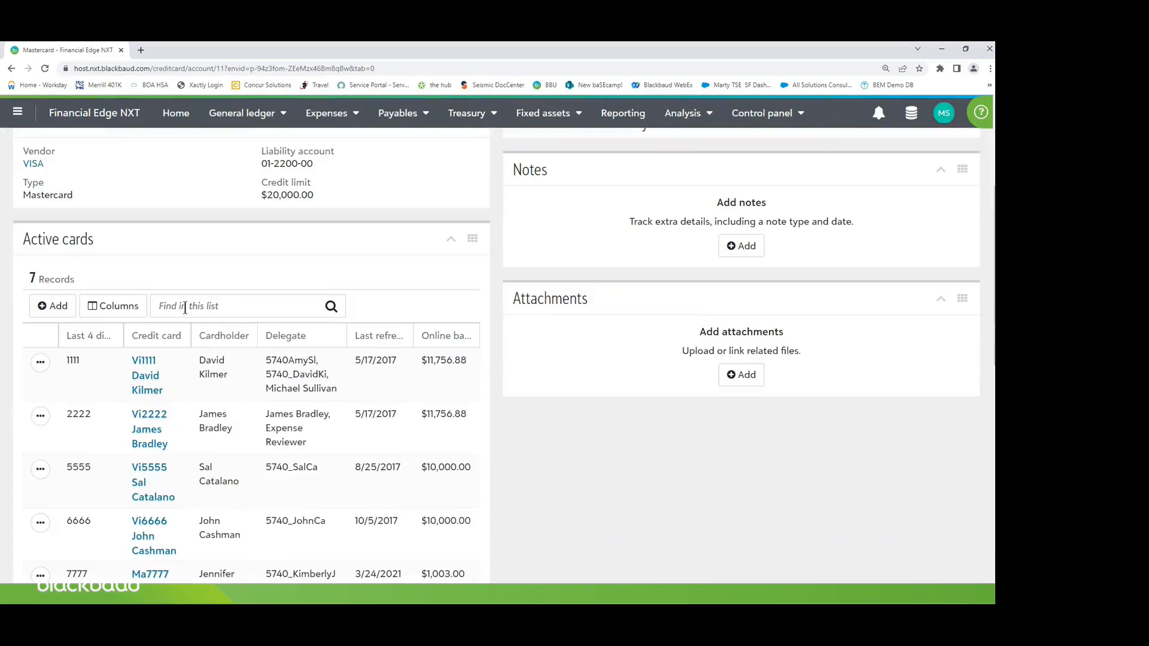
pyautogui.scroll(2, 415, 296)
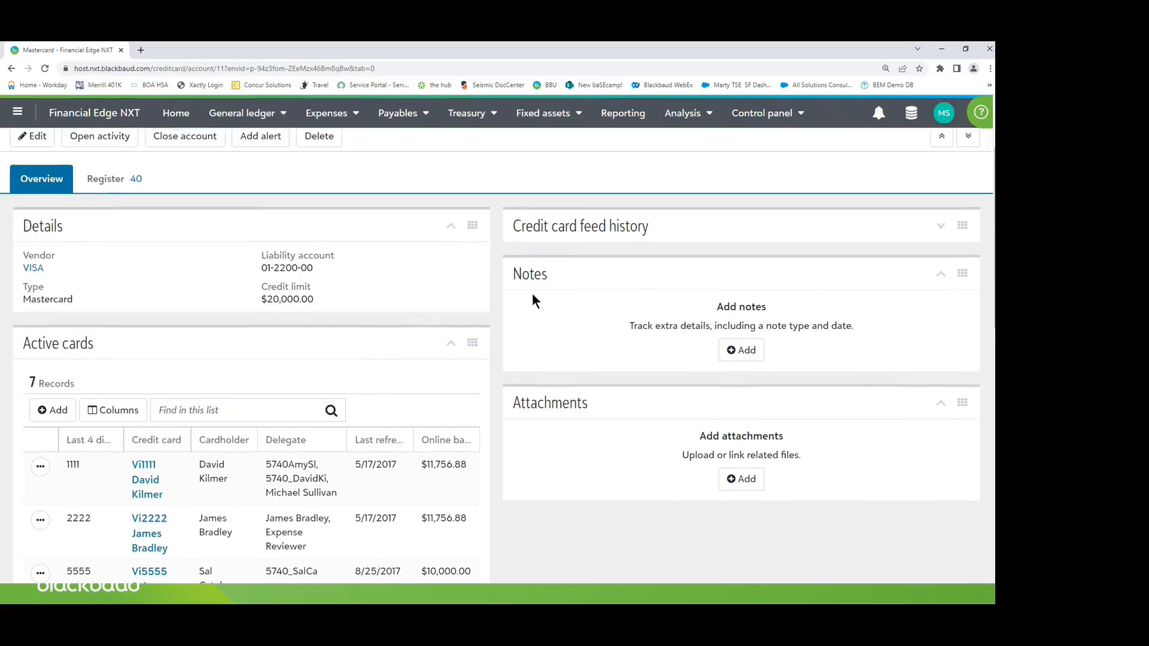
# Step: Expand the Mastercard account's credit card feed history and review the cardholders and delegates of its active cards
pyautogui.click(940, 231)
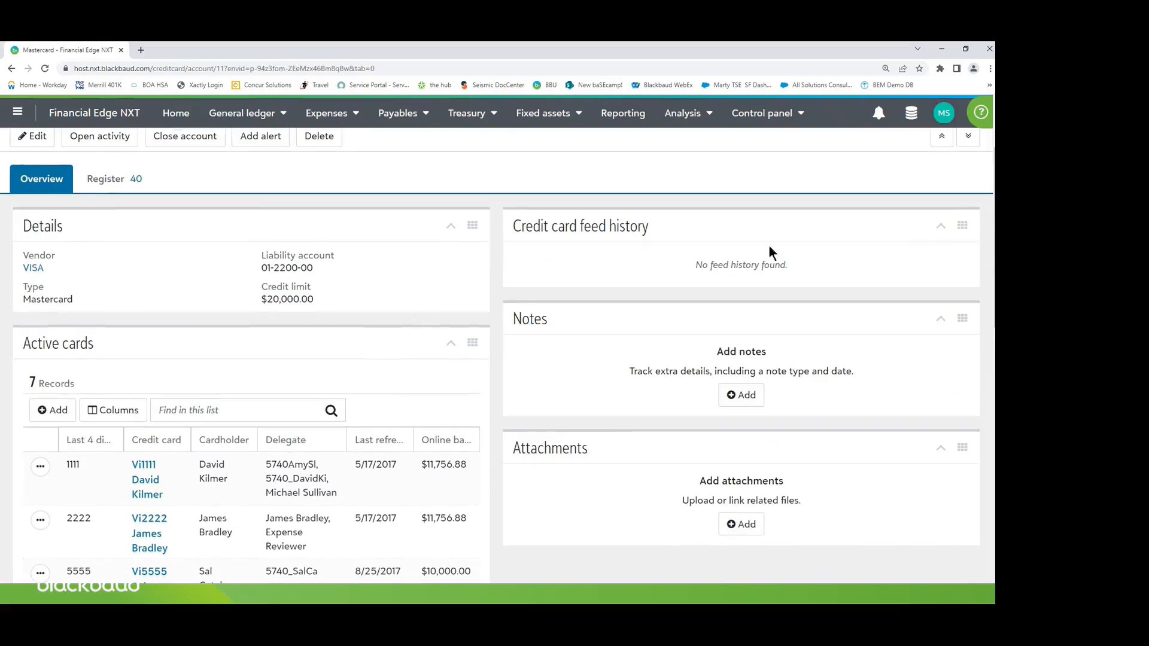
pyautogui.click(644, 240)
pyautogui.scroll(-1, 498, 312)
pyautogui.scroll(-4, 499, 318)
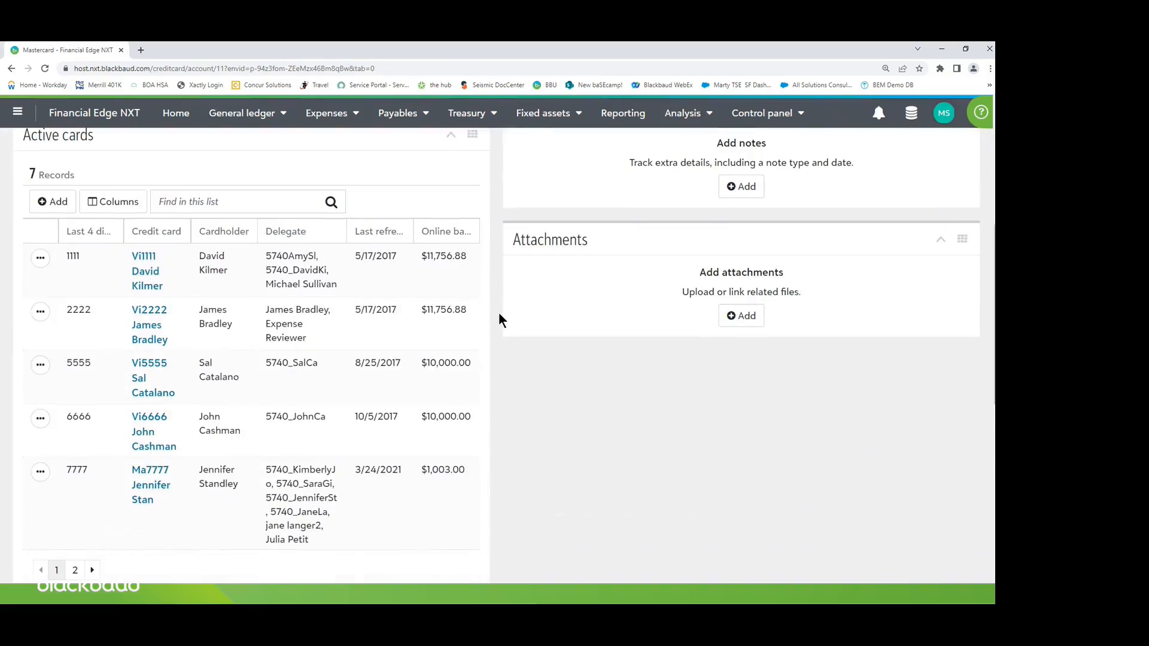
pyautogui.click(135, 260)
pyautogui.scroll(5, 124, 257)
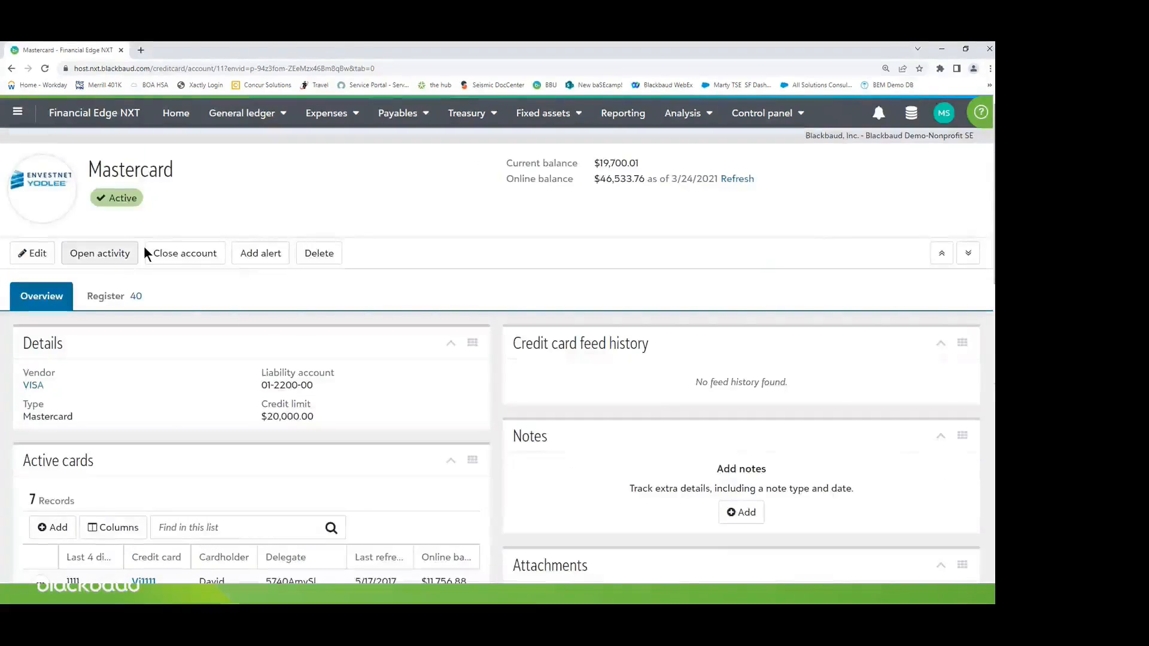
# Step: Visit the expense management overview, and open the approval rules in the expense settings
pyautogui.click(350, 123)
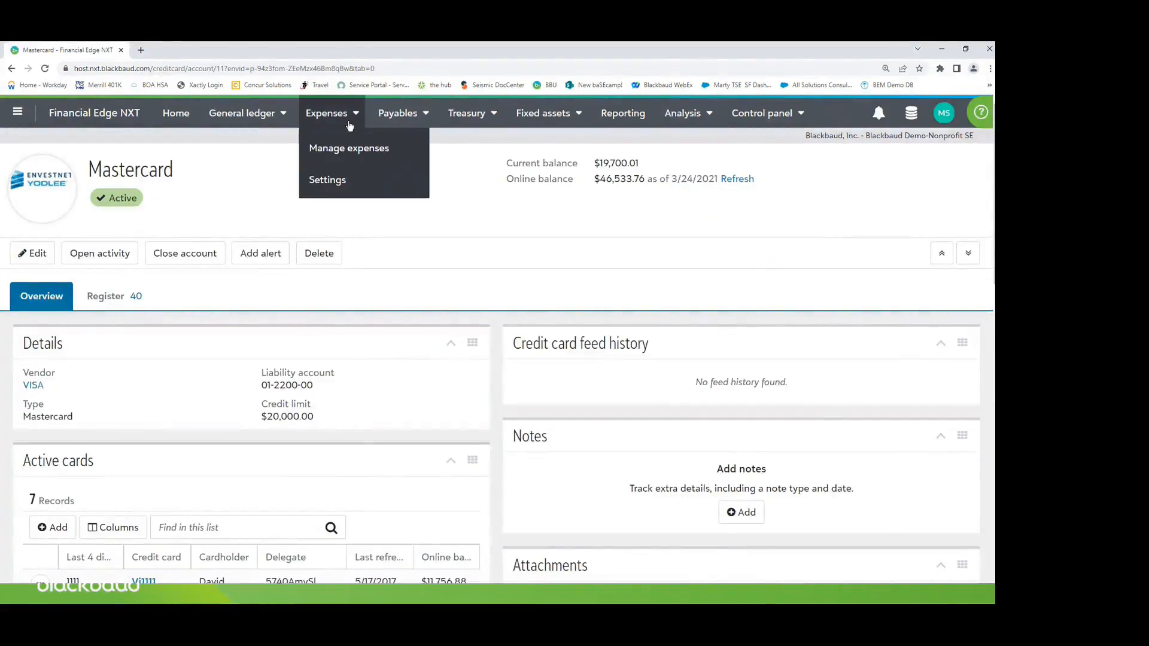
pyautogui.click(325, 148)
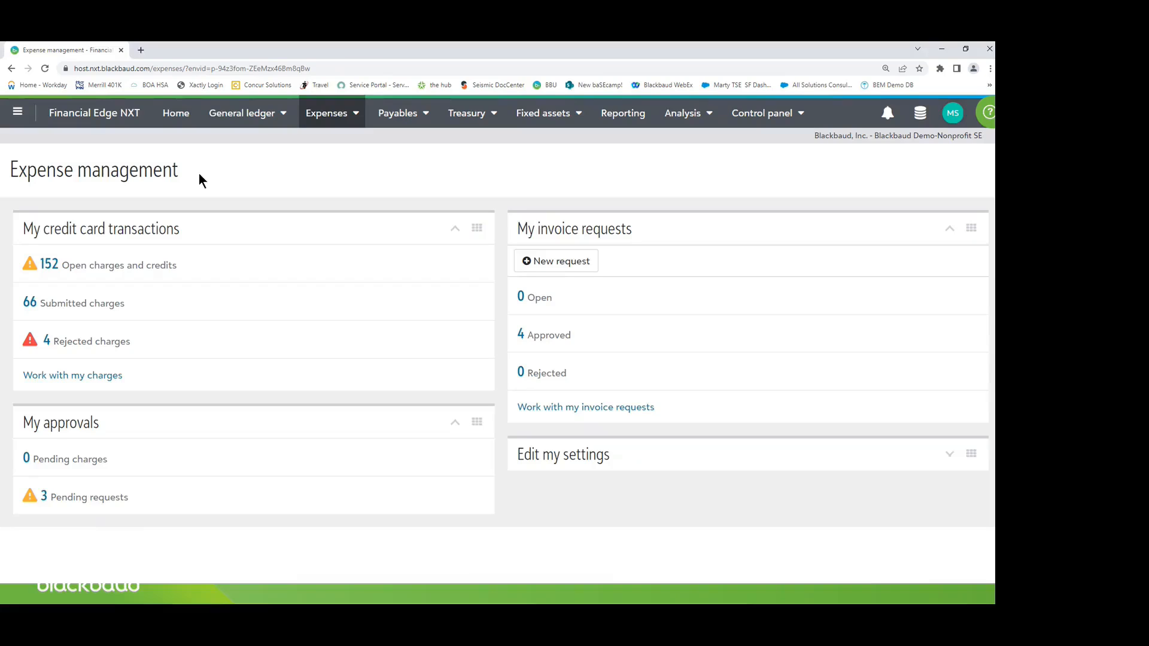
pyautogui.click(347, 120)
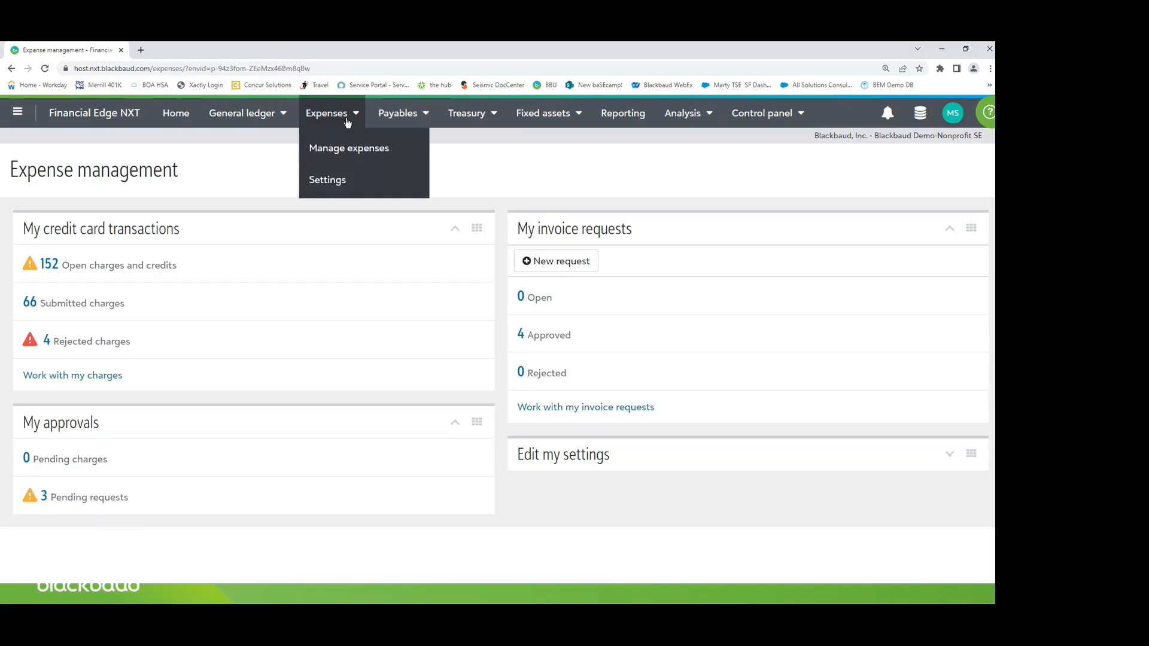
pyautogui.click(330, 180)
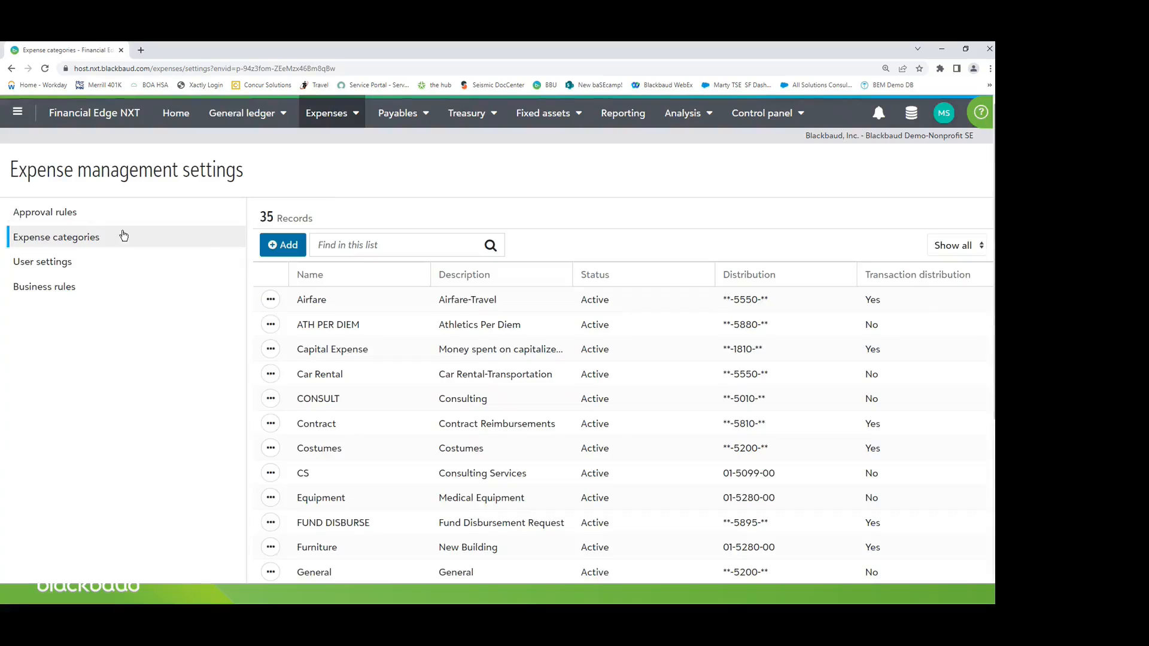
pyautogui.click(74, 213)
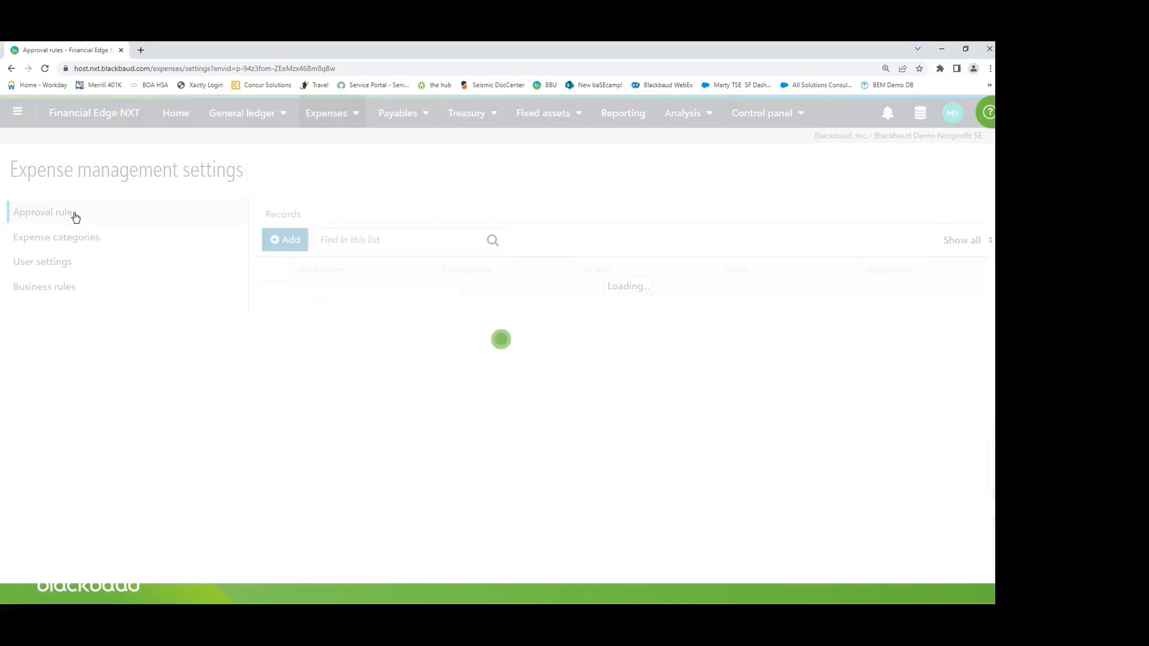
# Step: View the form for adding an approval rule and cancel it without creating a rule
pyautogui.click(288, 250)
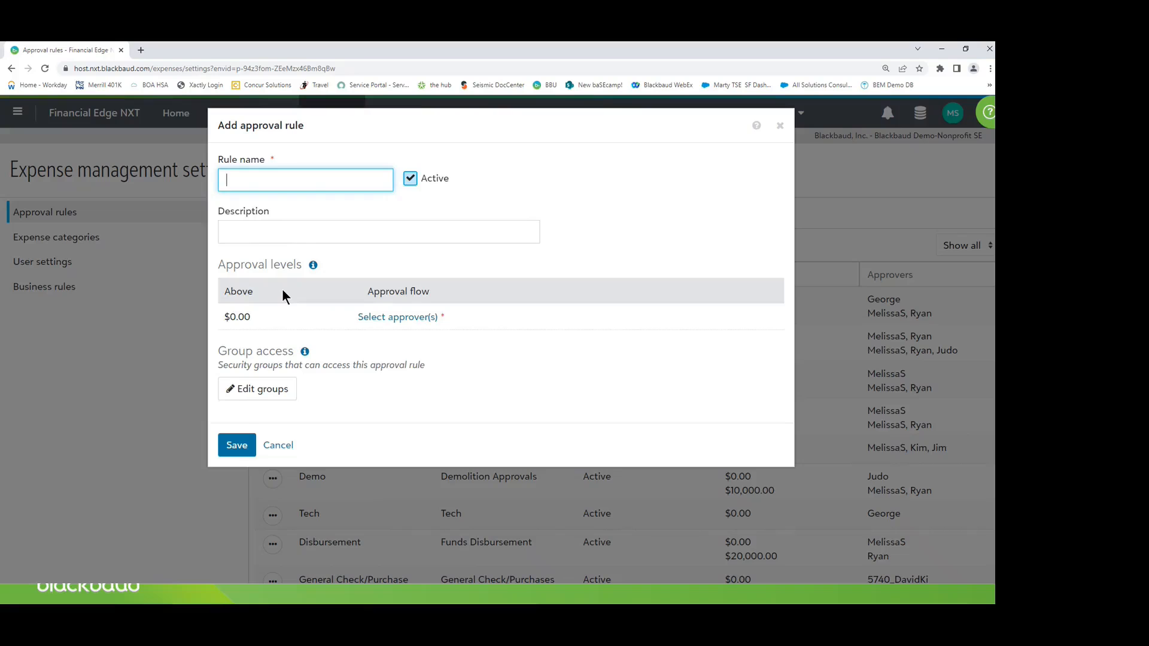
pyautogui.click(277, 462)
pyautogui.click(277, 462)
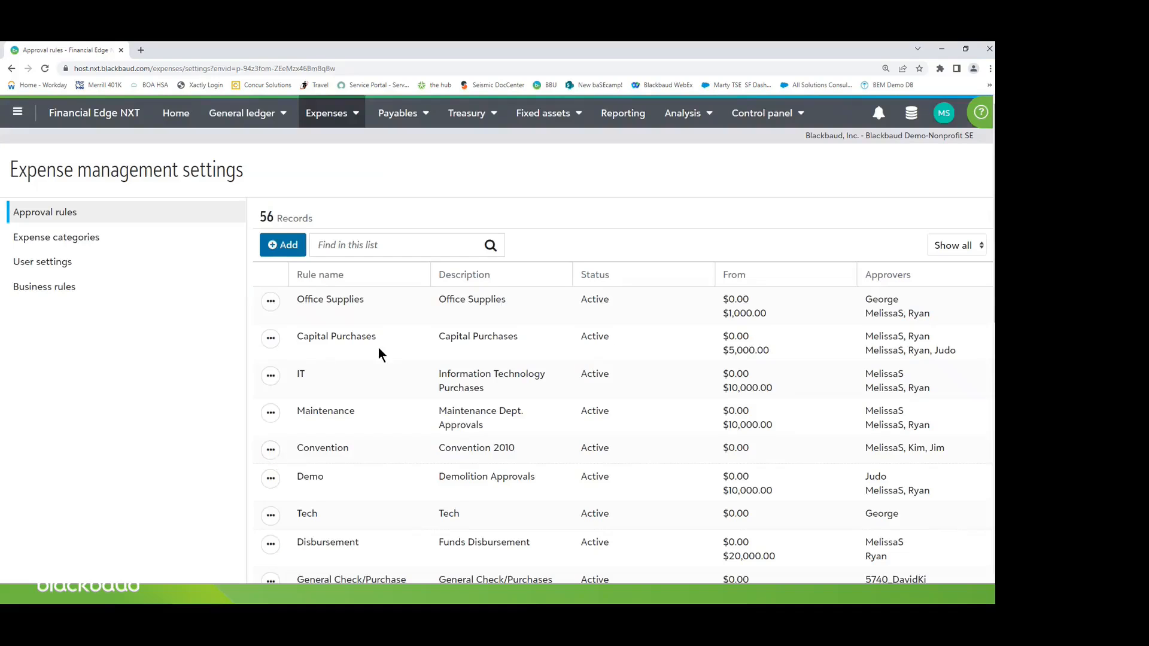
# Step: Examine the amount thresholds and approvers in the approval rules list, focusing on the Office Supplies and Admin rules
pyautogui.scroll(-3, 378, 347)
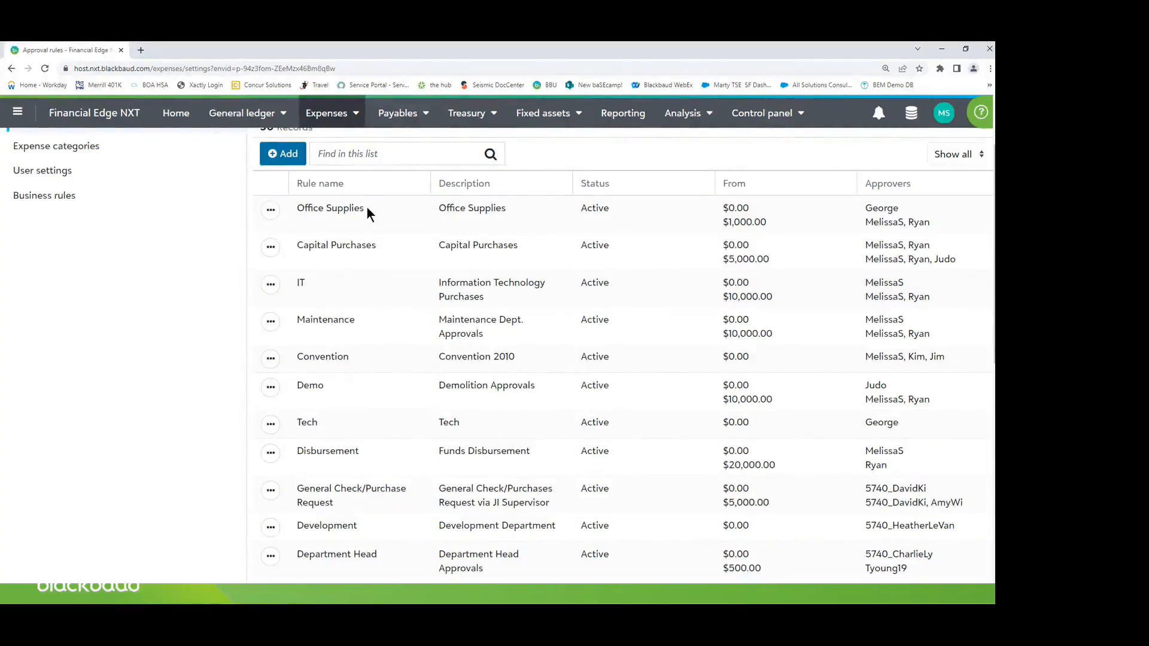
pyautogui.doubleClick(324, 209)
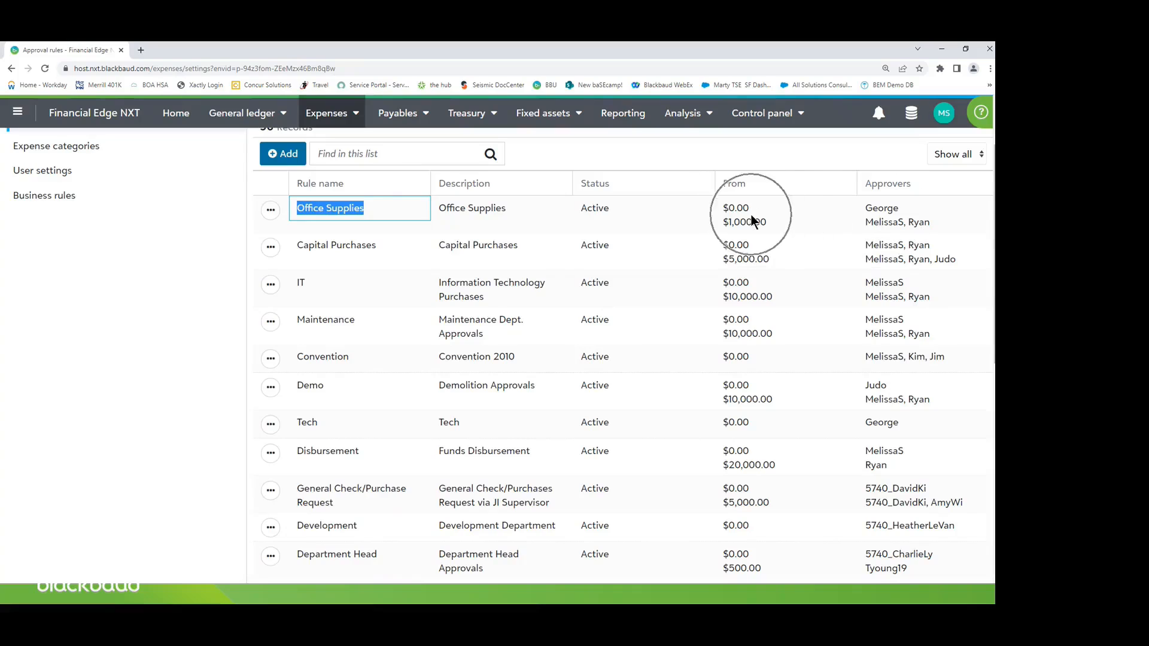
pyautogui.scroll(-5, 760, 236)
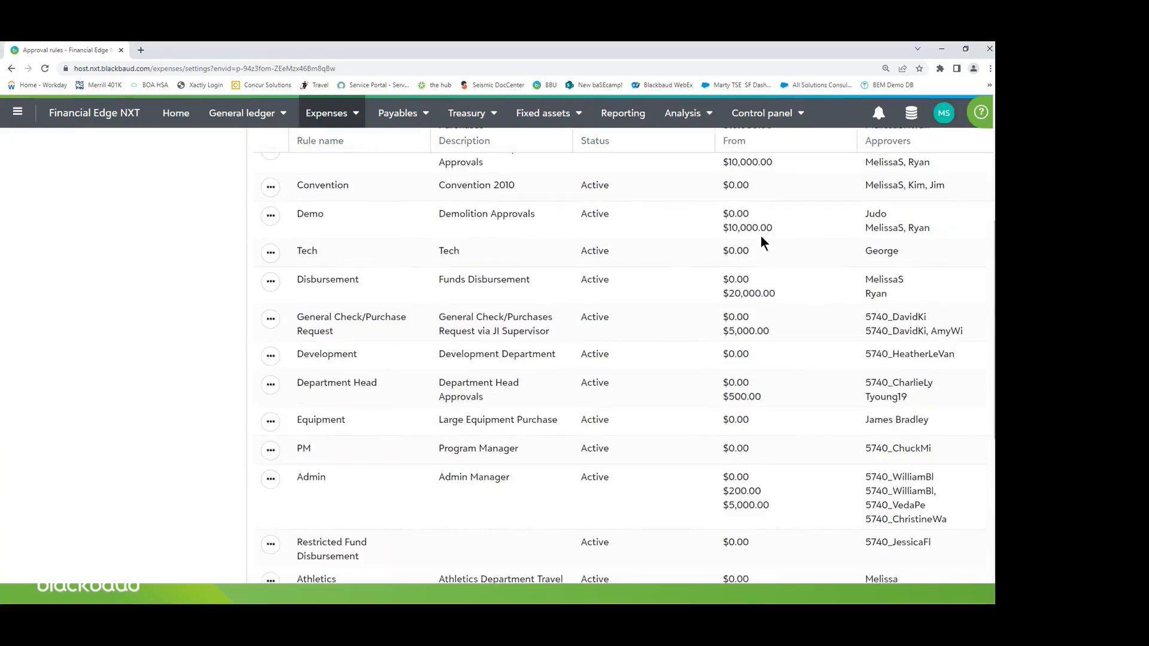
pyautogui.scroll(-1, 761, 238)
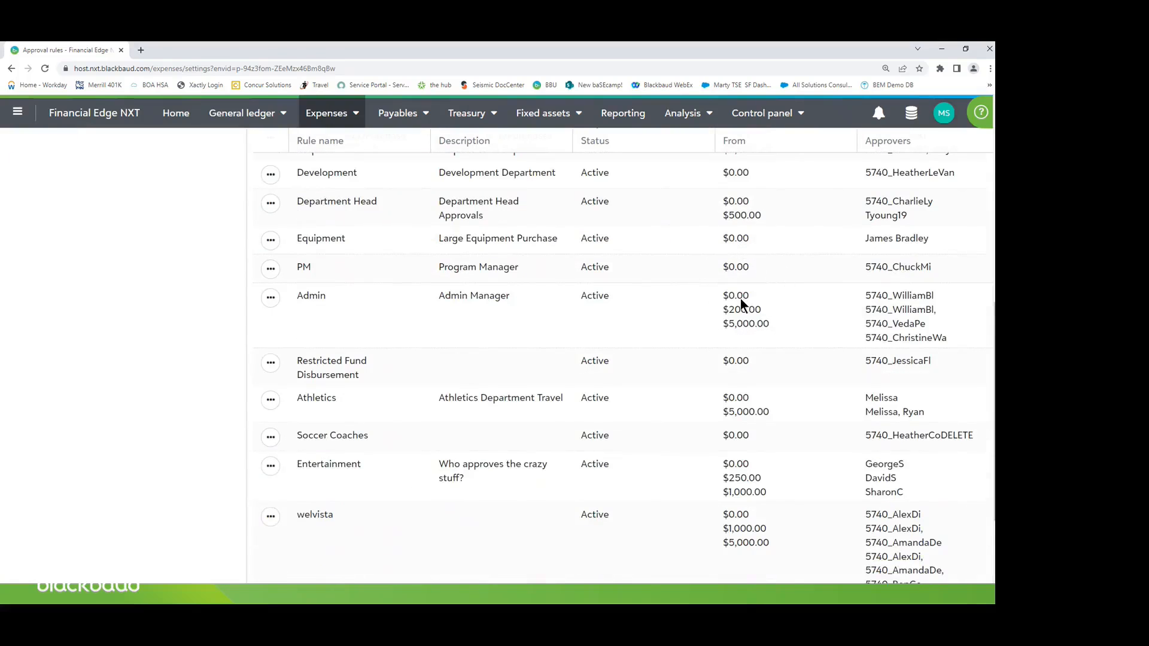
pyautogui.moveTo(333, 296); pyautogui.dragTo(311, 298)
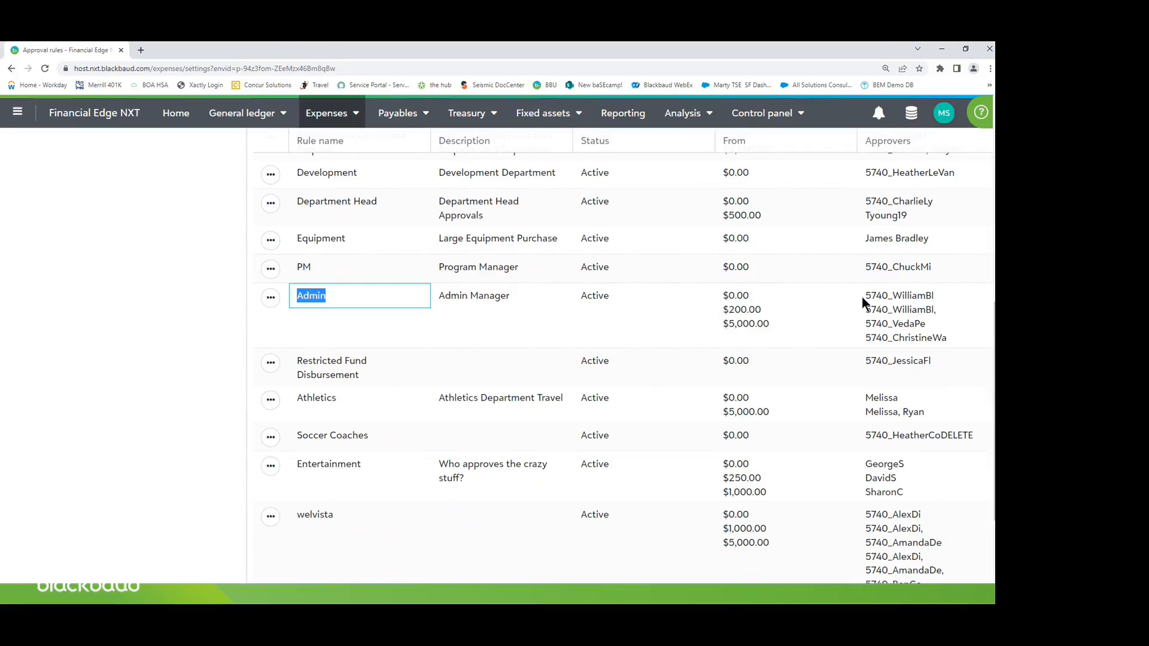
# Step: Examine the approvers of the Admin rule and the amount threshold of the Restricted Fund Disbursement rule
pyautogui.click(864, 326)
pyautogui.click(867, 338)
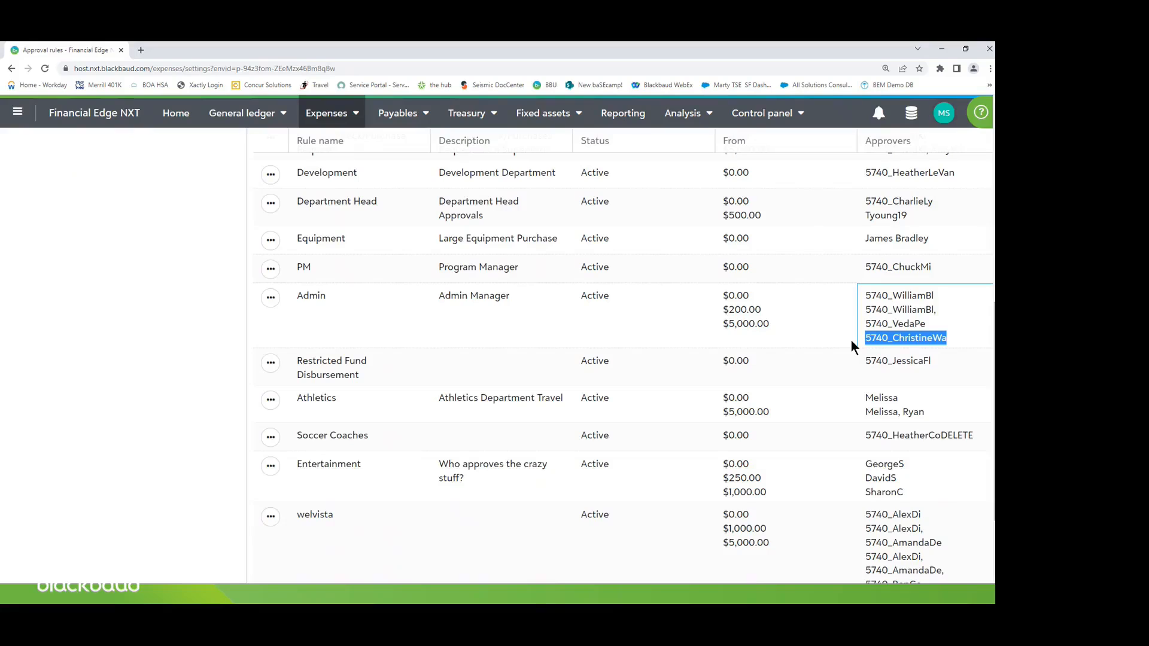
pyautogui.scroll(-1, 852, 342)
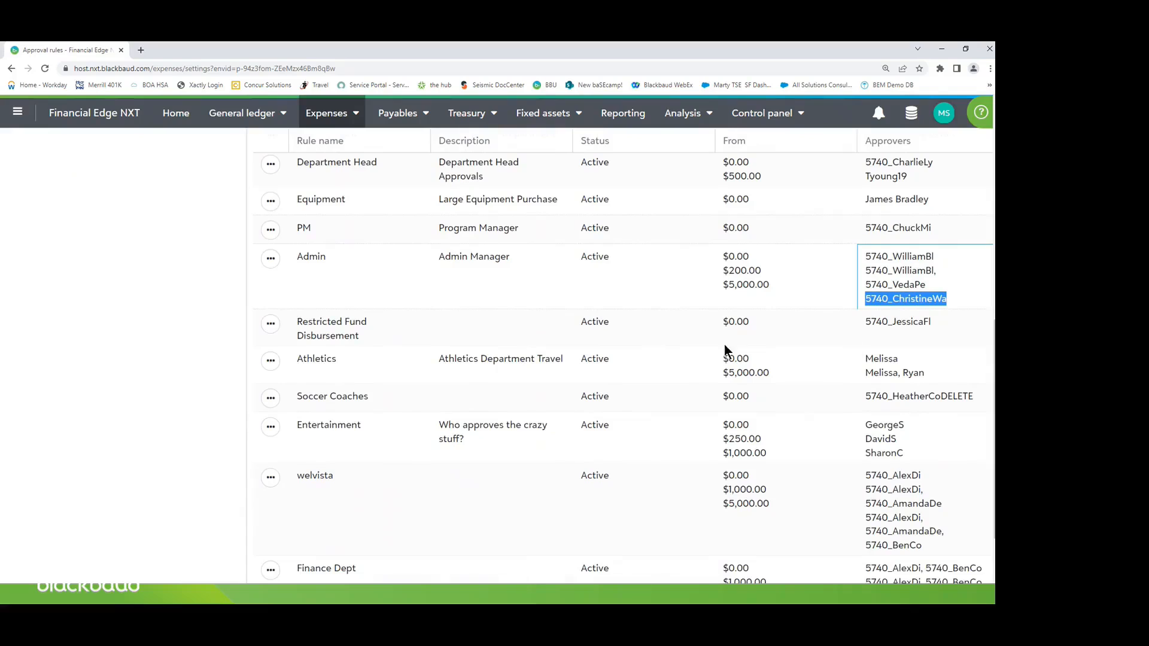
pyautogui.click(296, 322)
pyautogui.moveTo(296, 322); pyautogui.dragTo(365, 335)
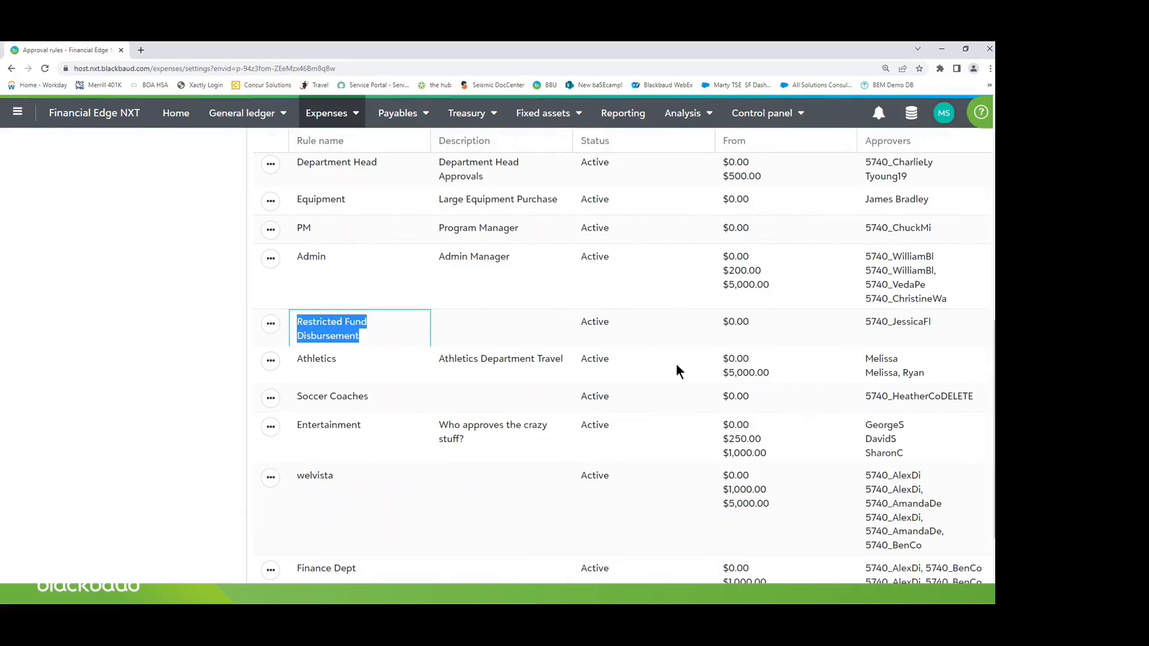
pyautogui.click(724, 326)
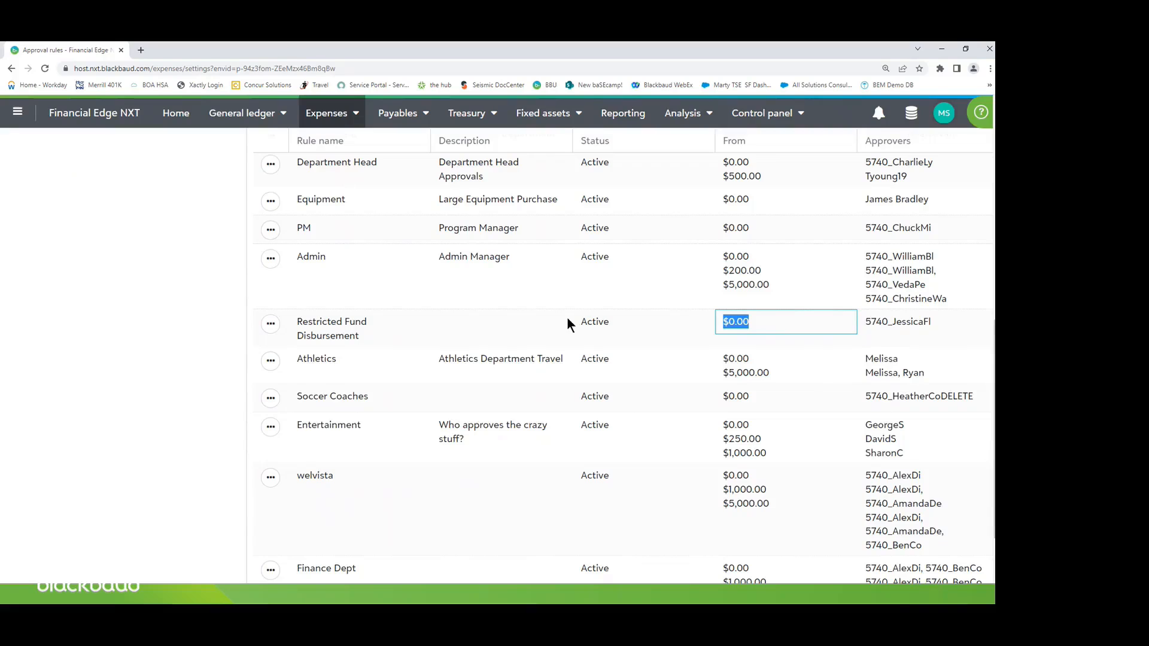
pyautogui.scroll(4, 191, 280)
pyautogui.scroll(4, 190, 276)
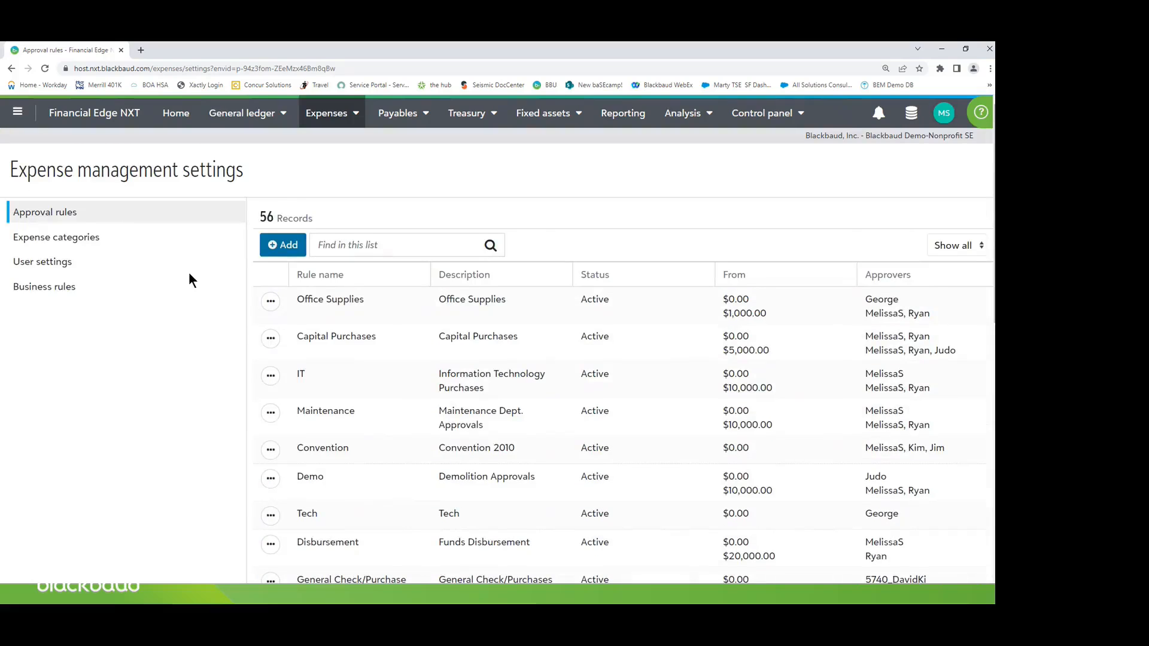
# Step: Open the expense categories, view the form for adding a category and cancel it without creating one
pyautogui.click(95, 239)
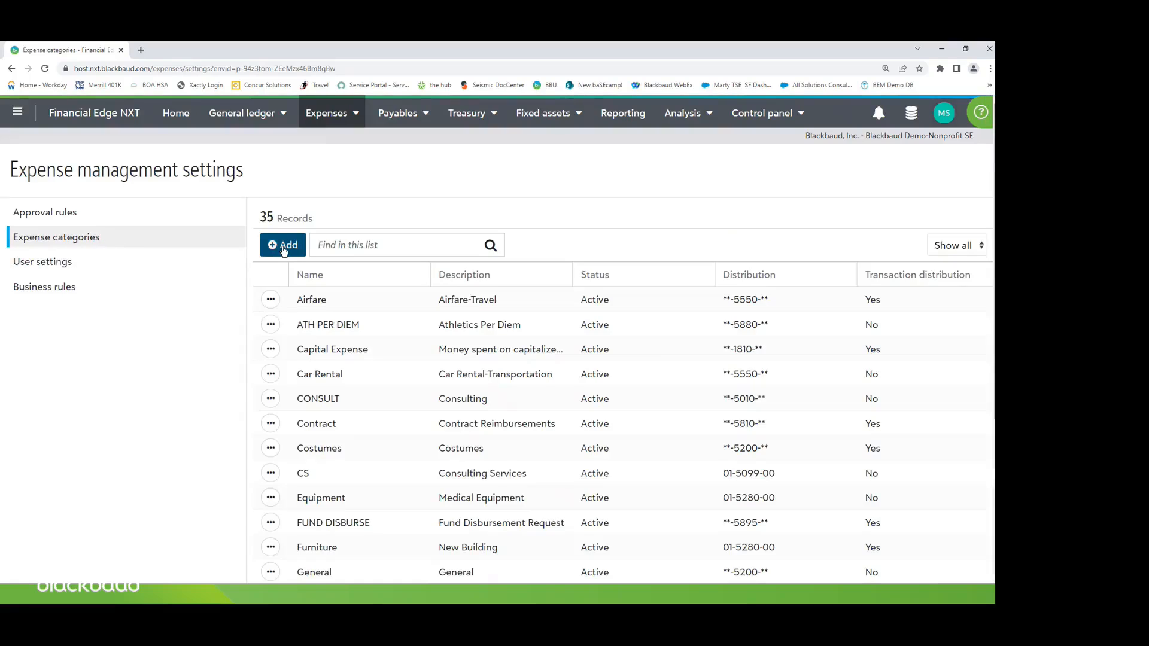
pyautogui.click(284, 249)
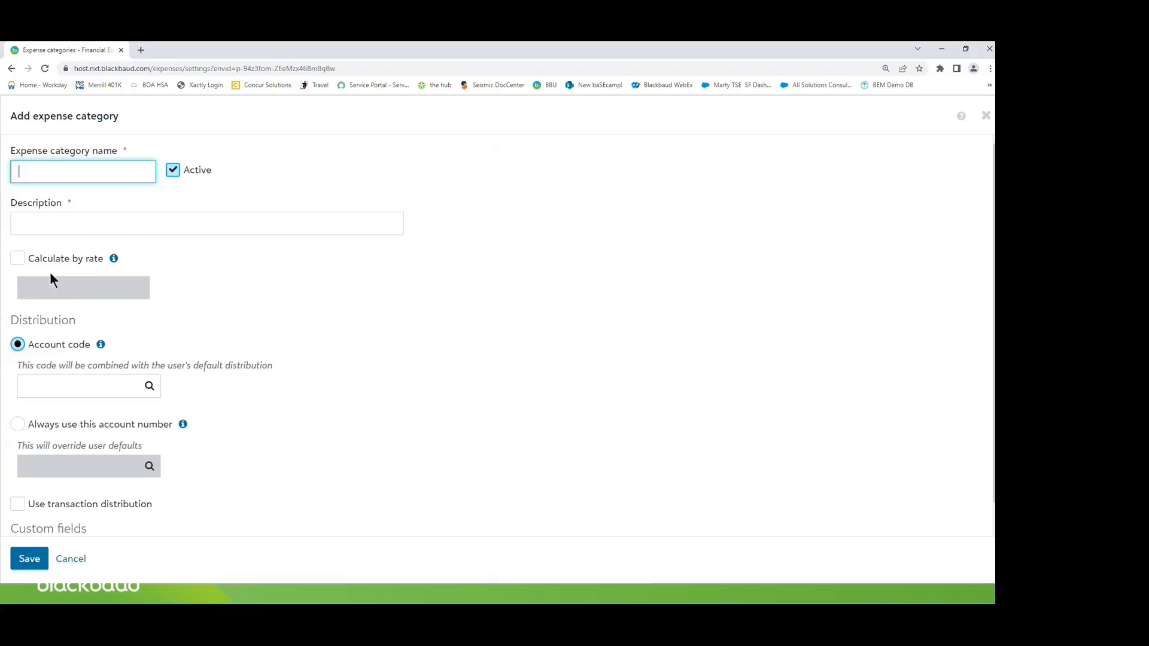
pyautogui.scroll(-1, 160, 305)
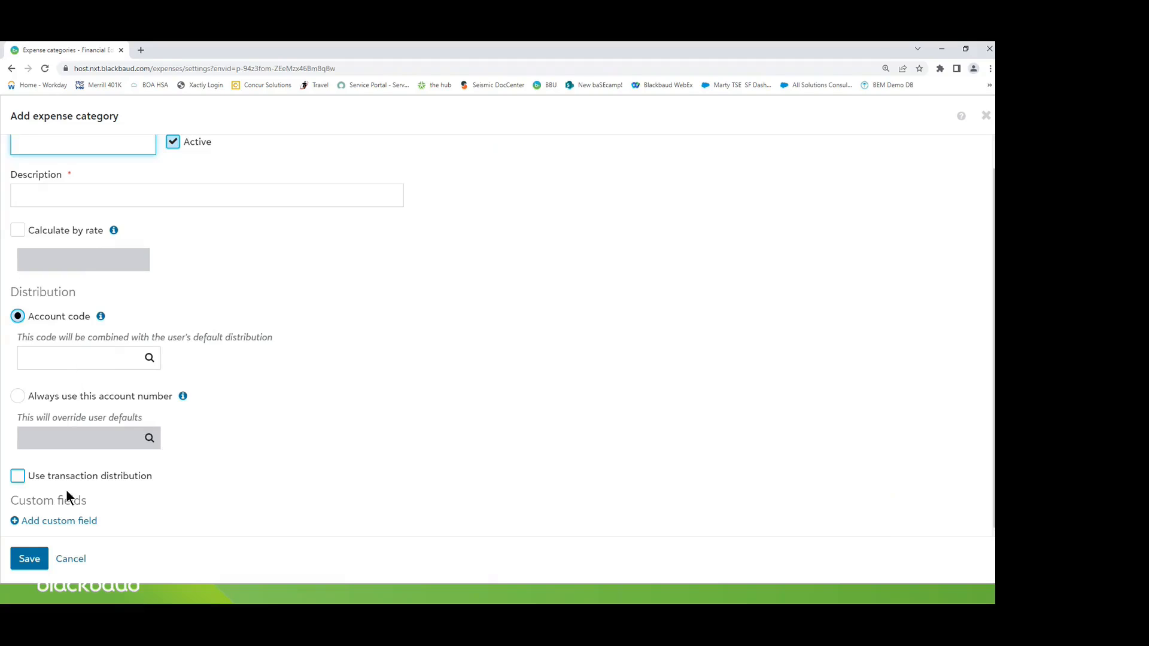
pyautogui.click(69, 559)
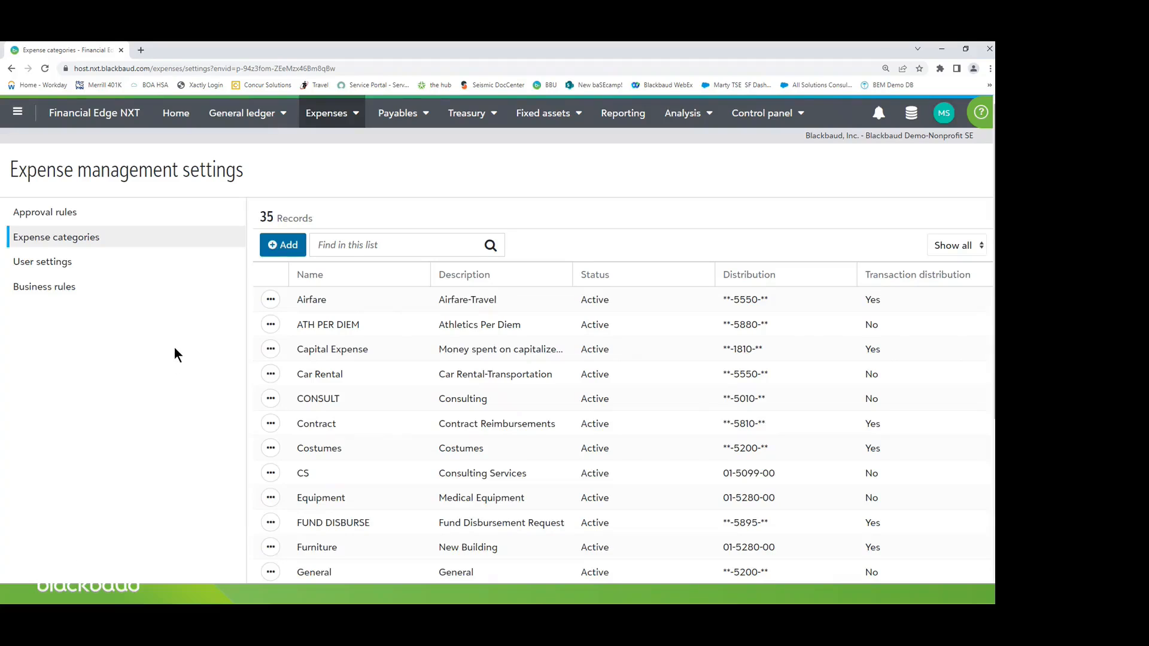
# Step: Return to the expense management overview and open the list of your own credit card charges
pyautogui.click(356, 116)
pyautogui.click(334, 151)
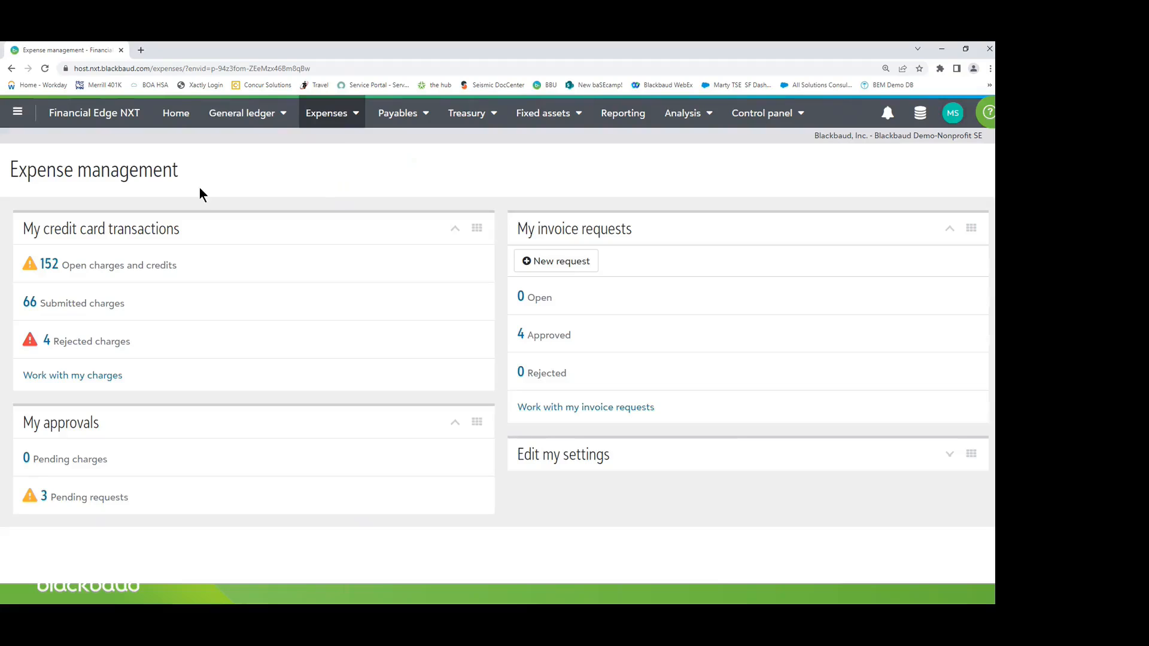
pyautogui.press('ctrl')
pyautogui.press('ctrl')
pyautogui.press('ctrl')
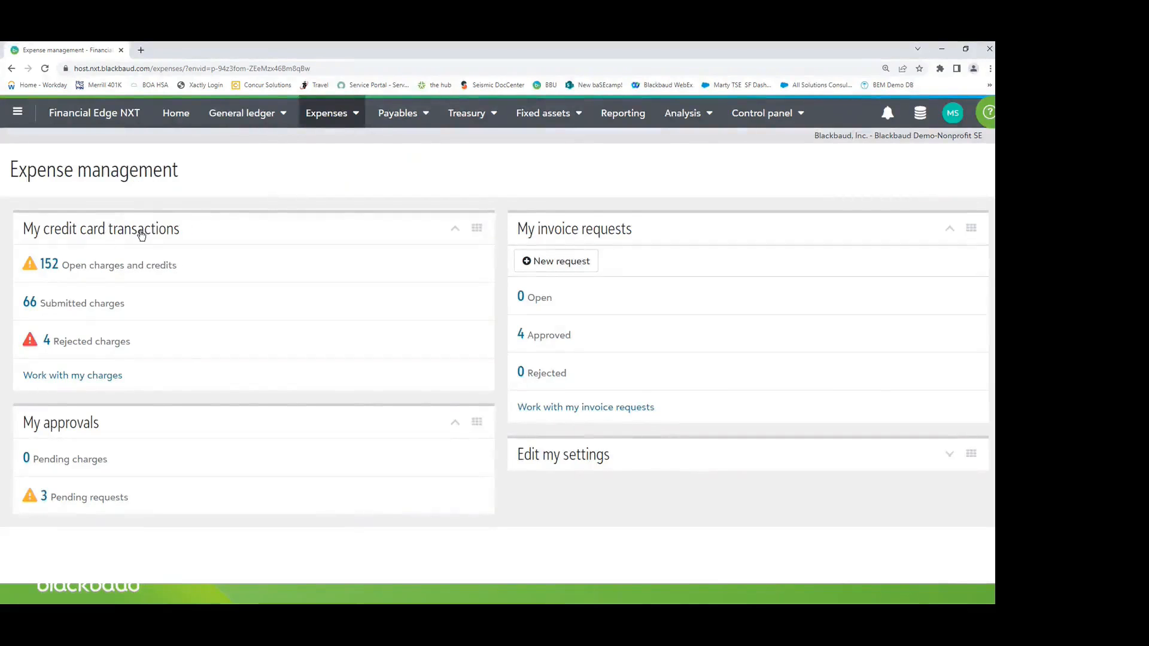
pyautogui.press('ctrl')
pyautogui.press('ctrl')
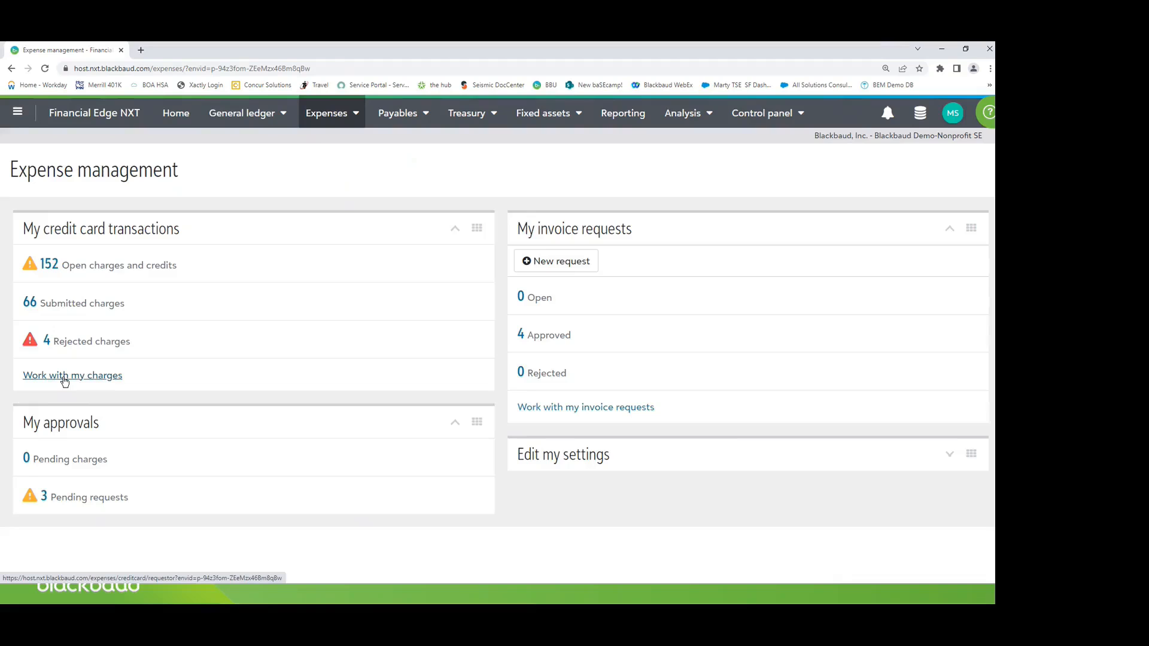
pyautogui.click(65, 382)
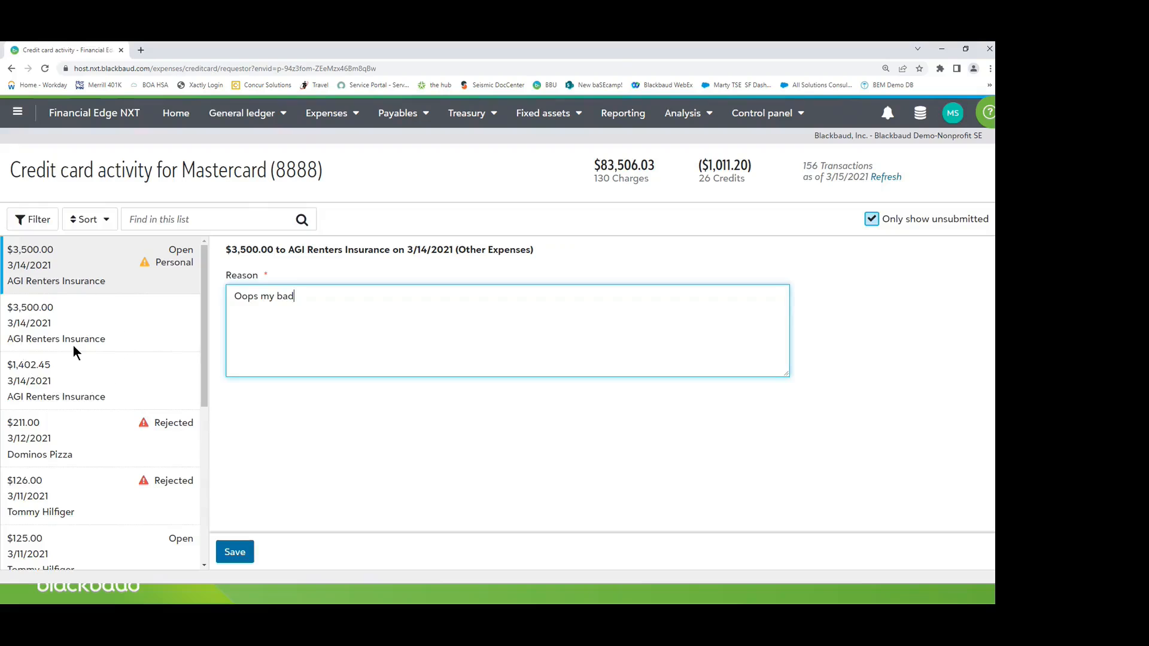
# Step: Browse the unsubmitted card transactions and open the $123.00 Tommy Hilfiger charge dated 3/11/2021
pyautogui.scroll(-1, 73, 346)
pyautogui.scroll(-3, 73, 346)
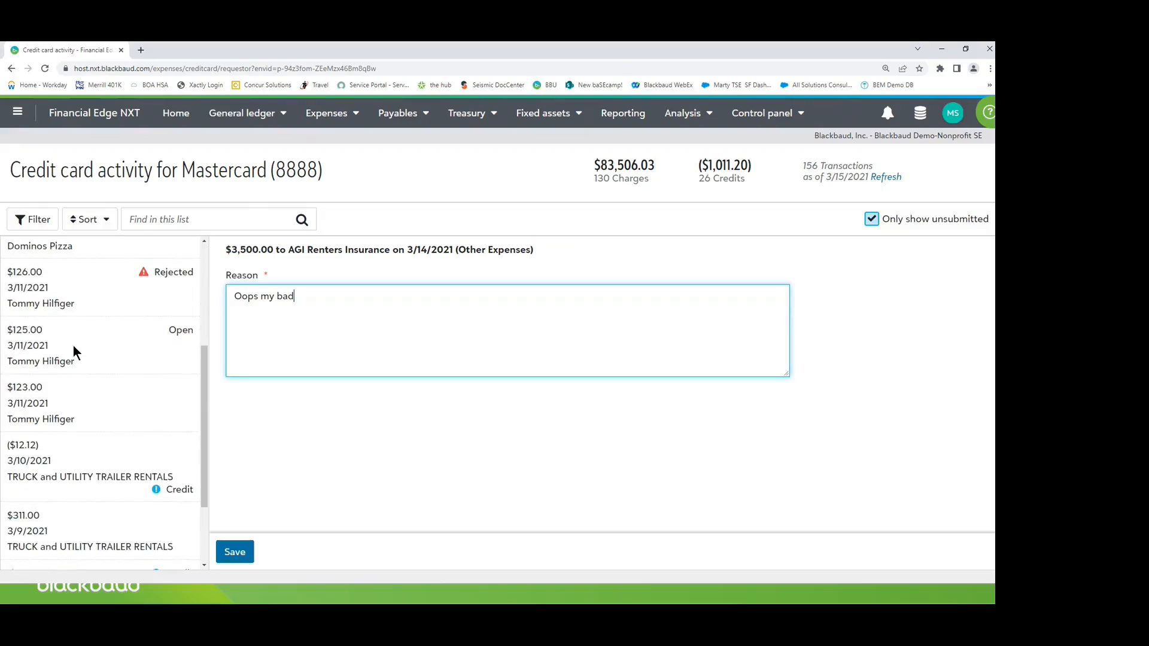
pyautogui.scroll(-1, 73, 346)
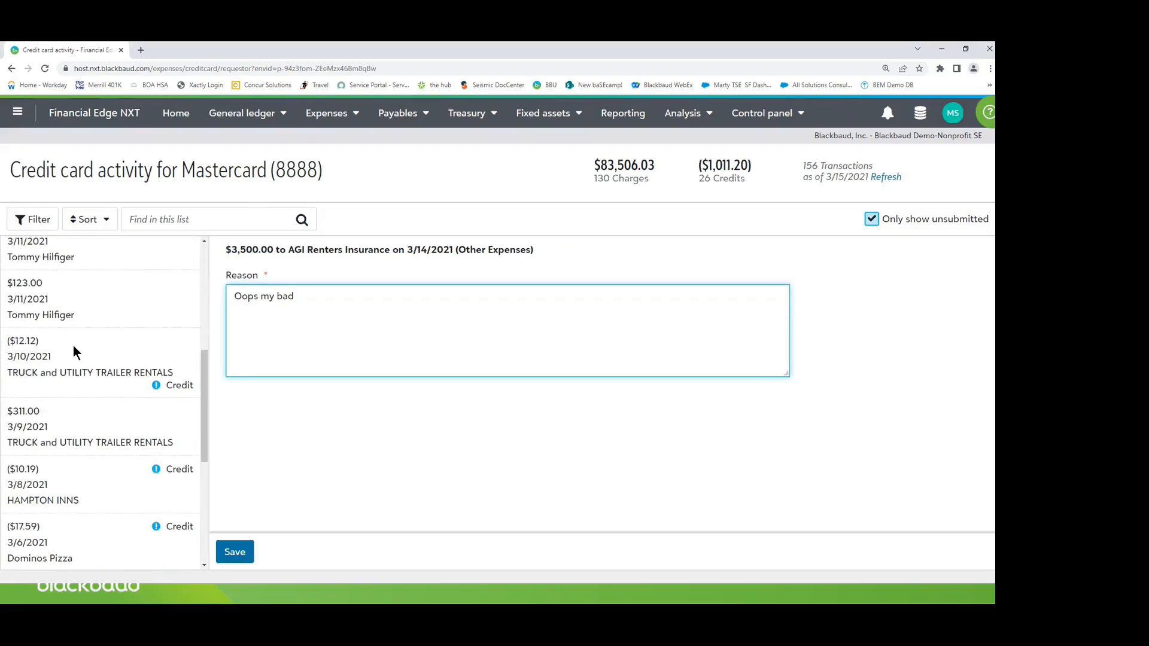
pyautogui.scroll(1, 73, 346)
pyautogui.scroll(1, 73, 346)
pyautogui.click(28, 334)
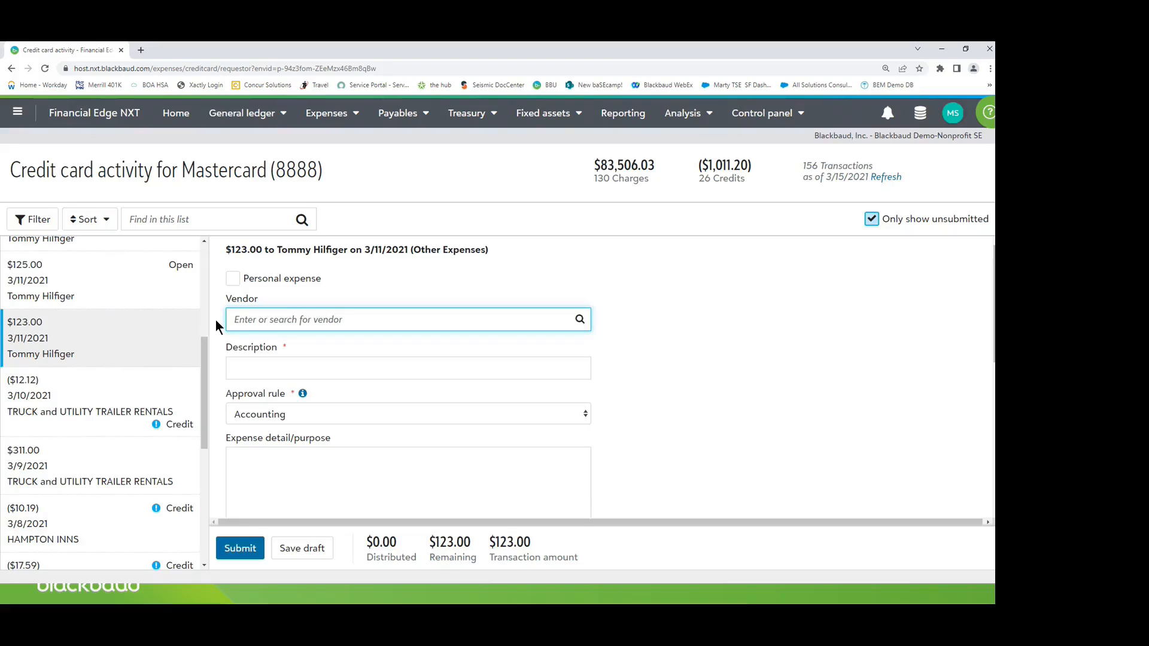
# Step: Review the vendor field and the available approval rules for the charge, leaving the rule set to Accounting
pyautogui.click(244, 320)
pyautogui.scroll(-1, 244, 320)
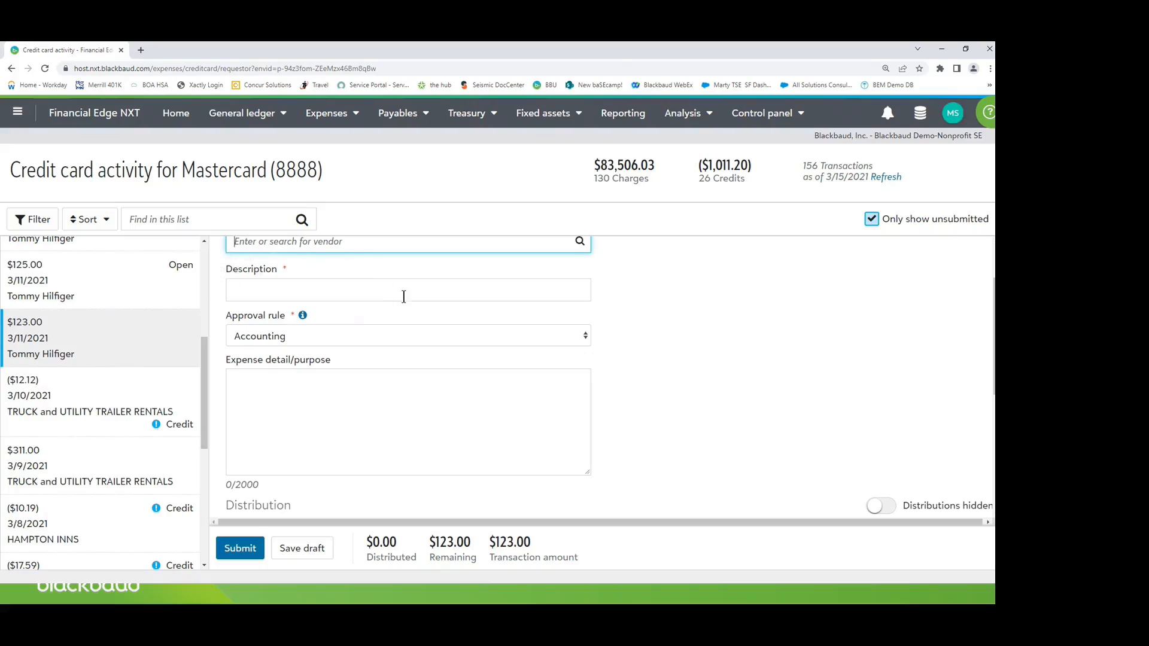
pyautogui.click(585, 336)
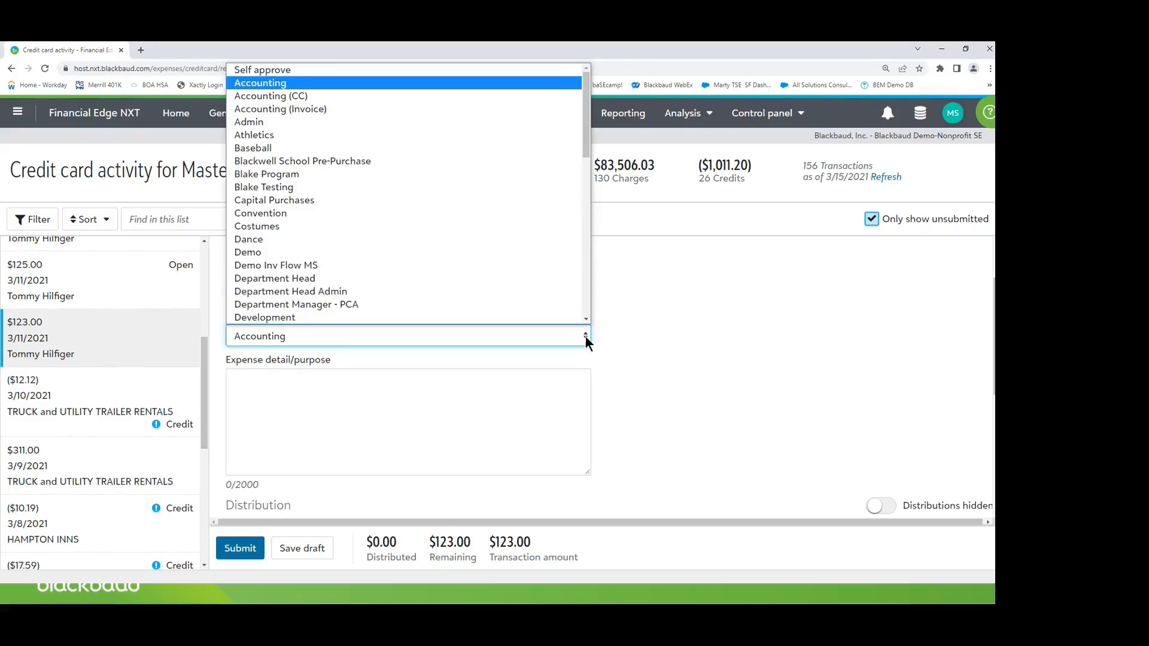
pyautogui.moveTo(584, 146); pyautogui.dragTo(584, 202)
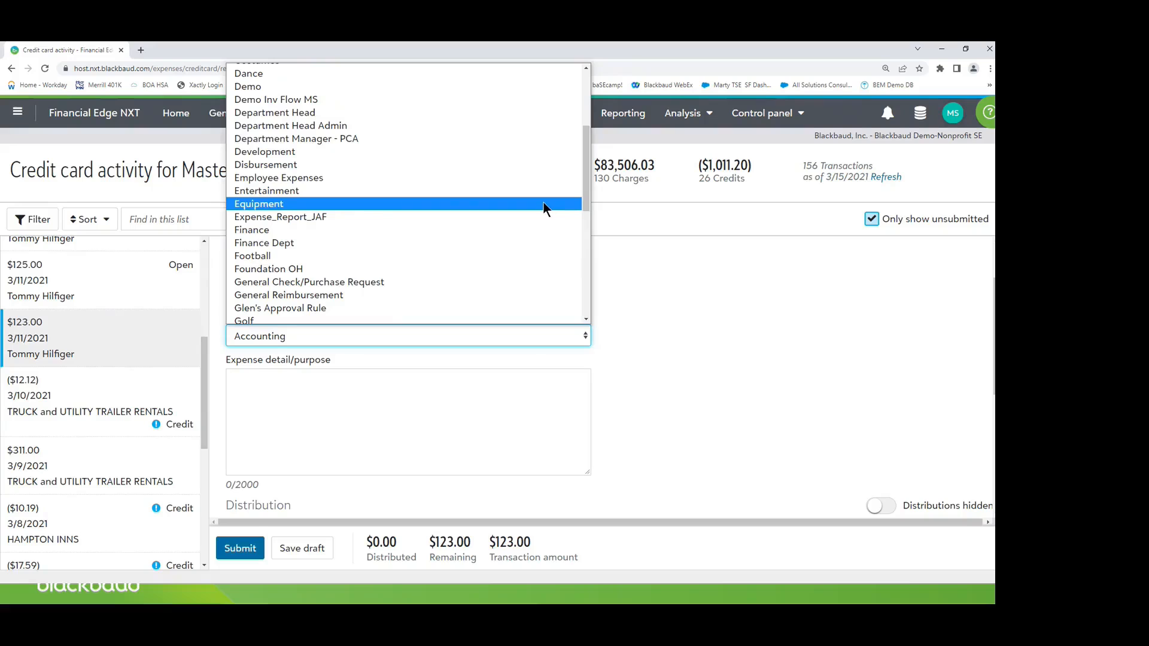
pyautogui.moveTo(584, 192); pyautogui.dragTo(584, 136)
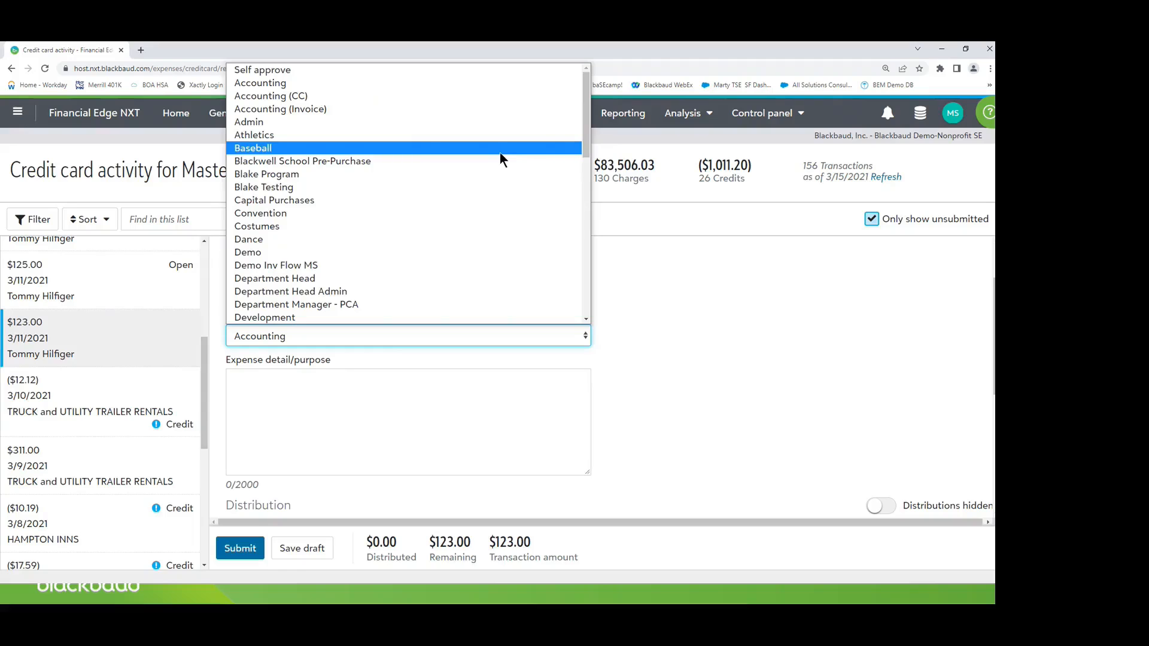
pyautogui.click(623, 262)
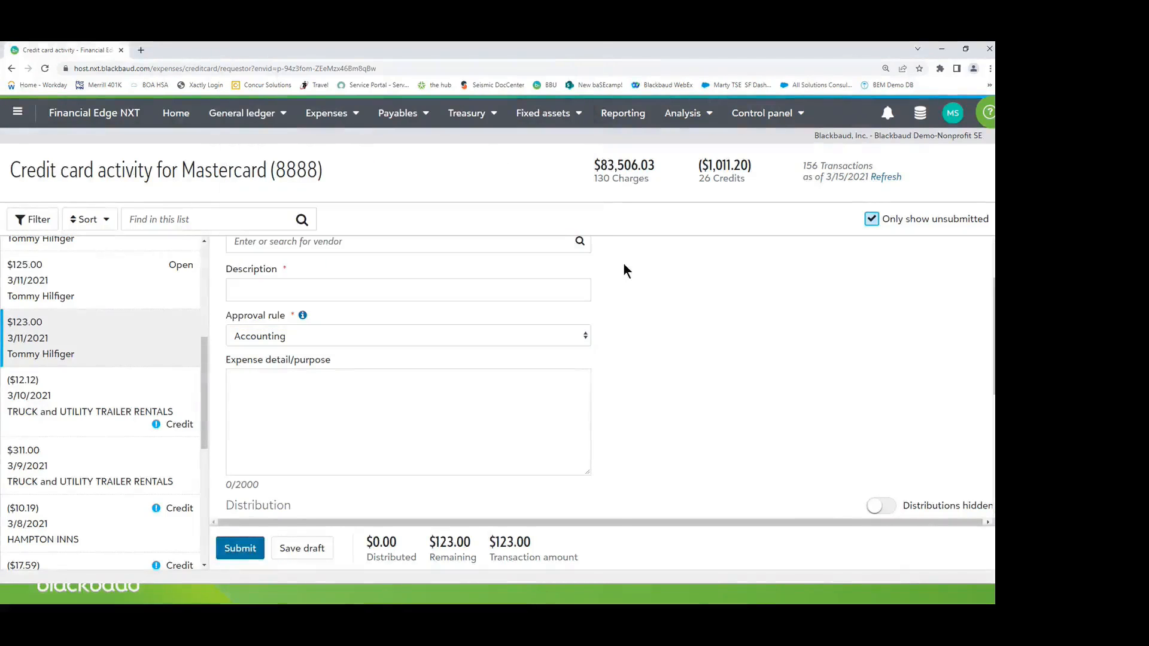
# Step: Set the expense category in the charge's distribution to Misc
pyautogui.scroll(-1, 623, 262)
pyautogui.scroll(-1, 623, 271)
pyautogui.click(269, 289)
pyautogui.press('ctrl')
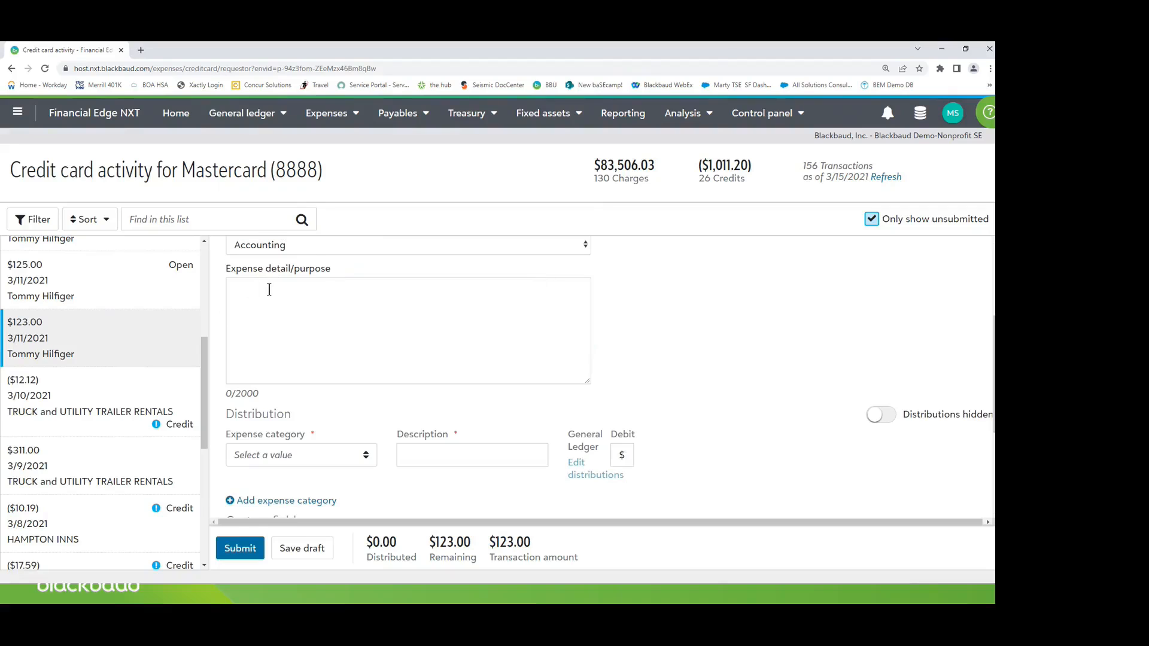
pyautogui.scroll(-2, 269, 289)
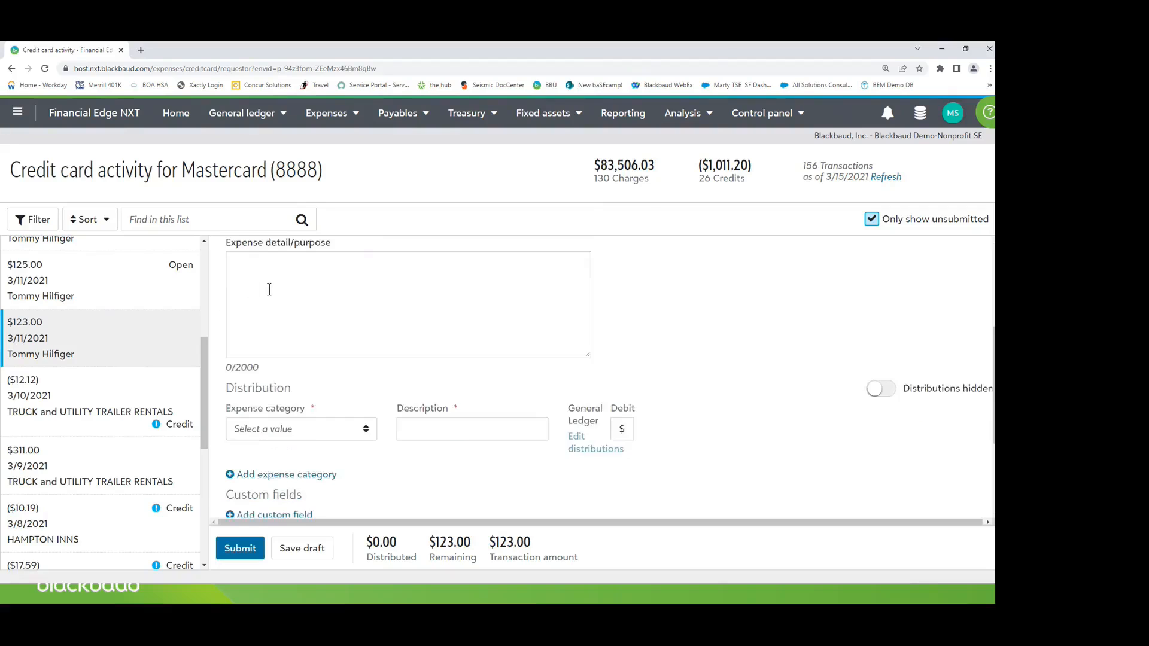
pyautogui.scroll(-1, 269, 289)
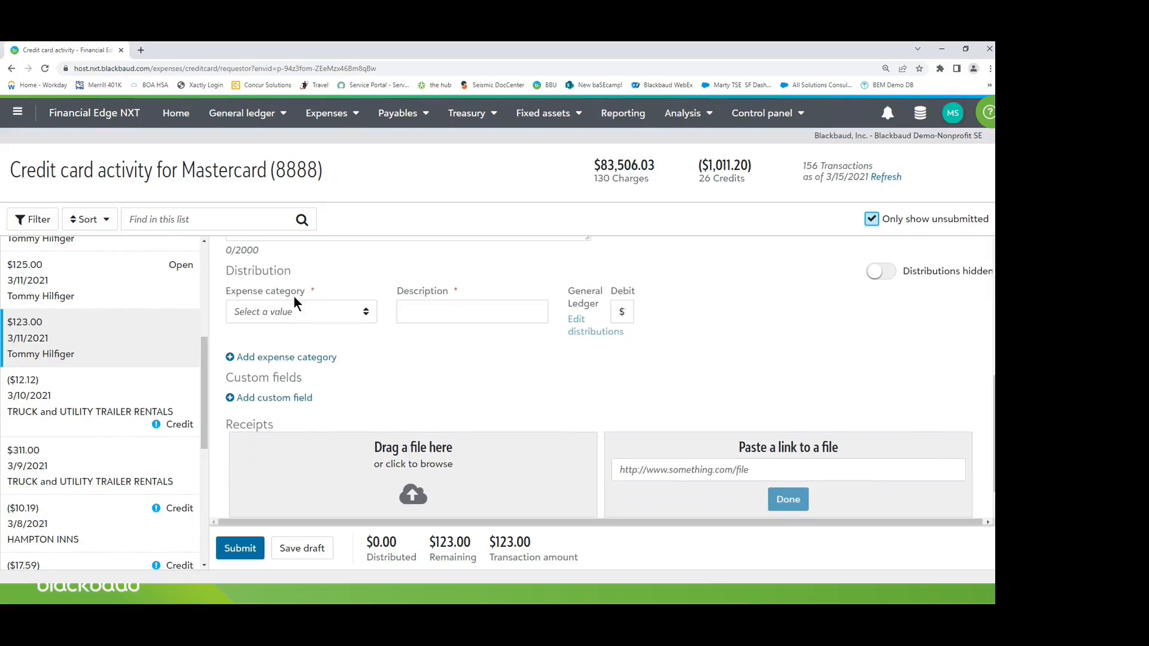
pyautogui.press('ctrl')
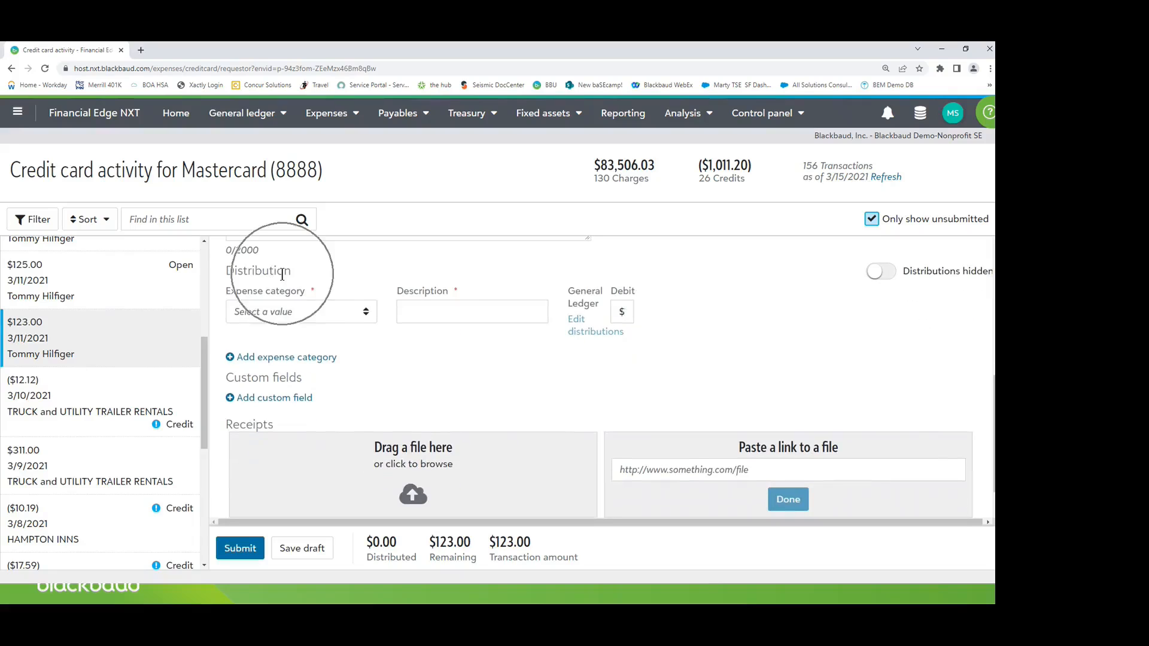
pyautogui.click(366, 313)
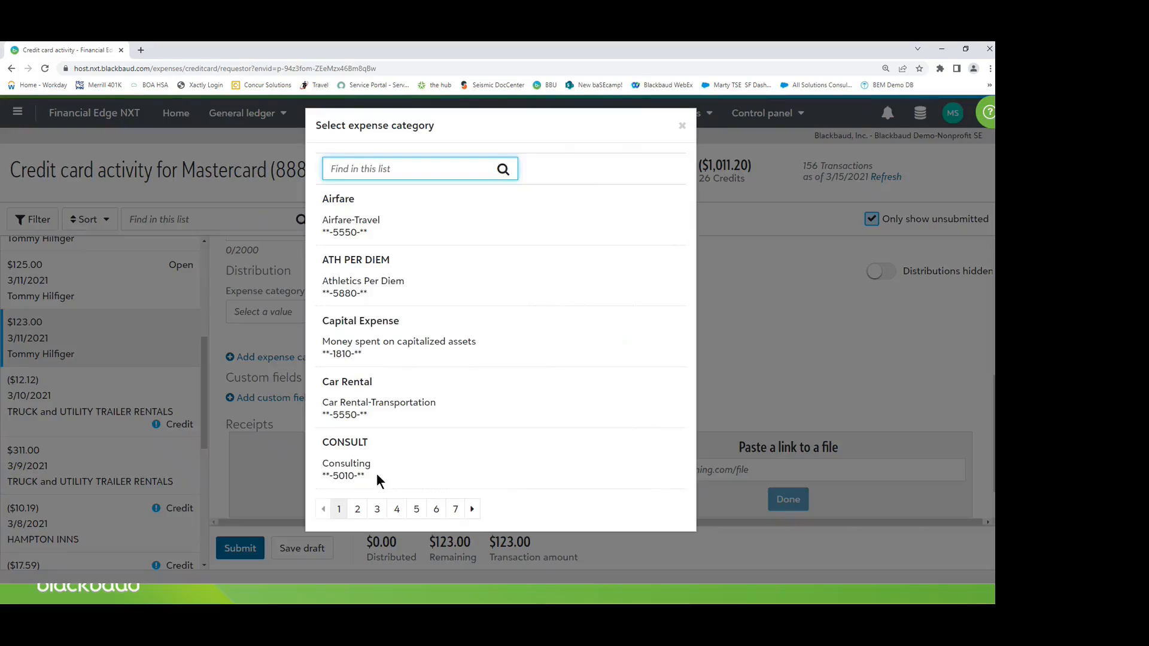
pyautogui.click(397, 509)
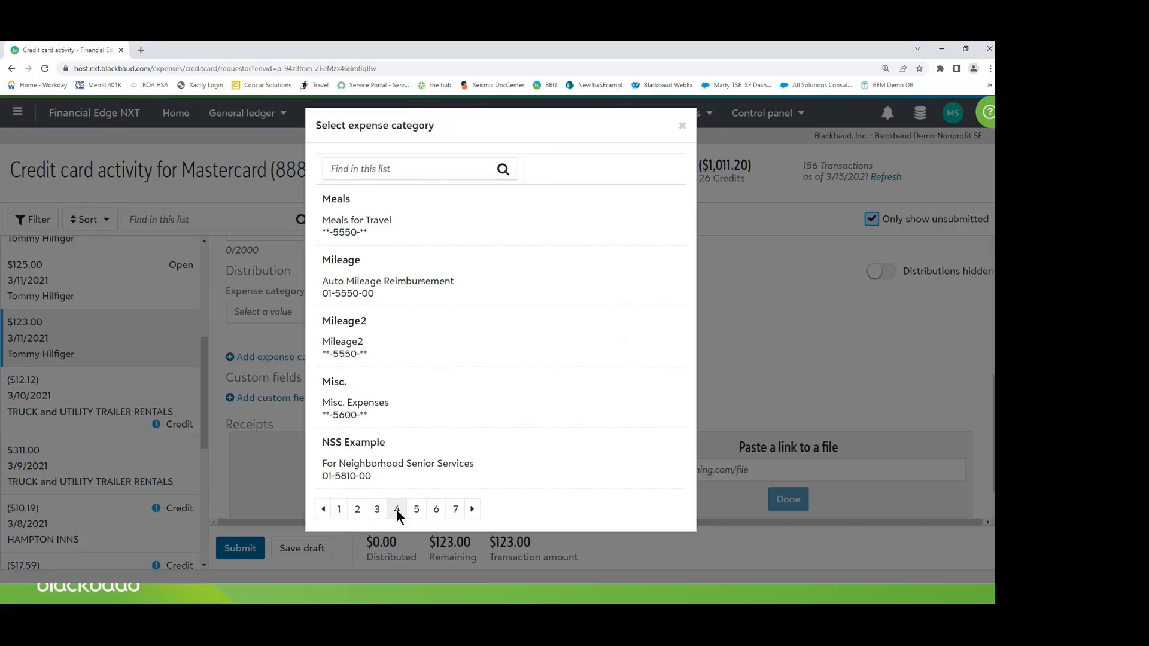
pyautogui.click(350, 406)
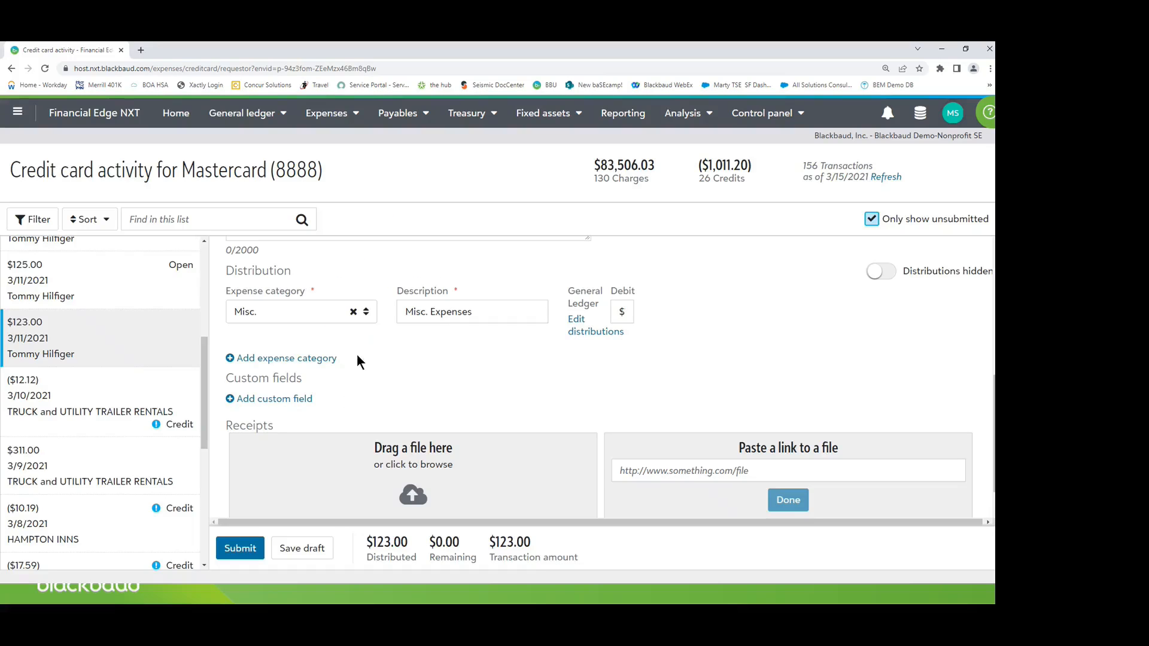
# Step: Display the charge's distribution lines and assign general ledger account 01-1120-00 to line 1
pyautogui.click(883, 273)
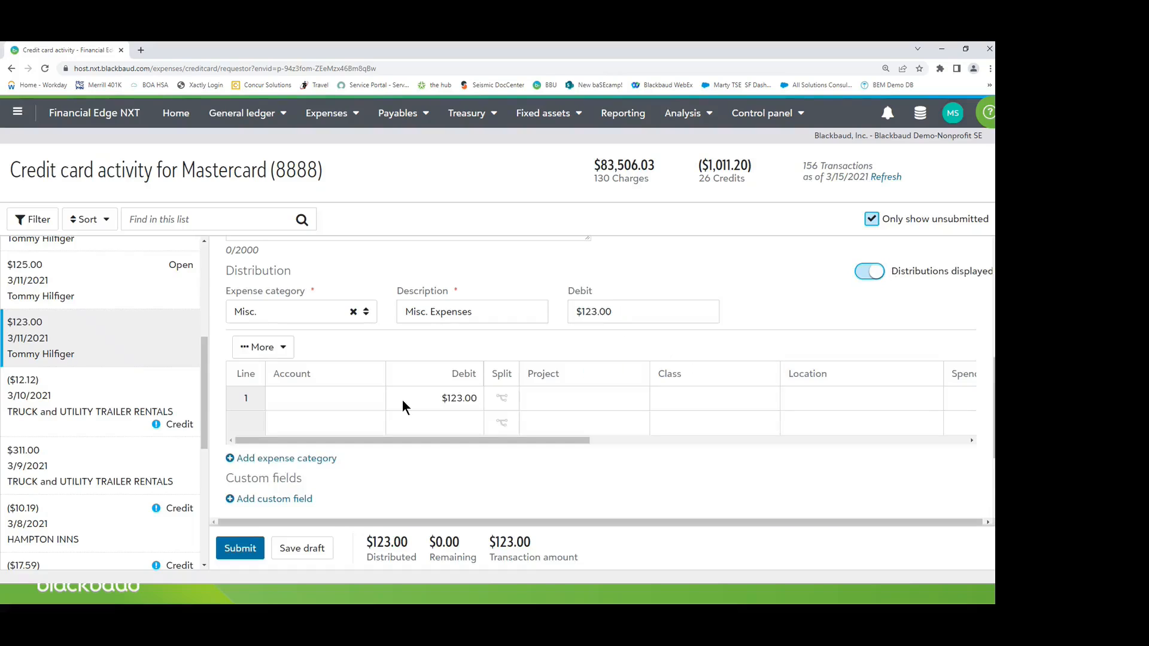
pyautogui.click(274, 401)
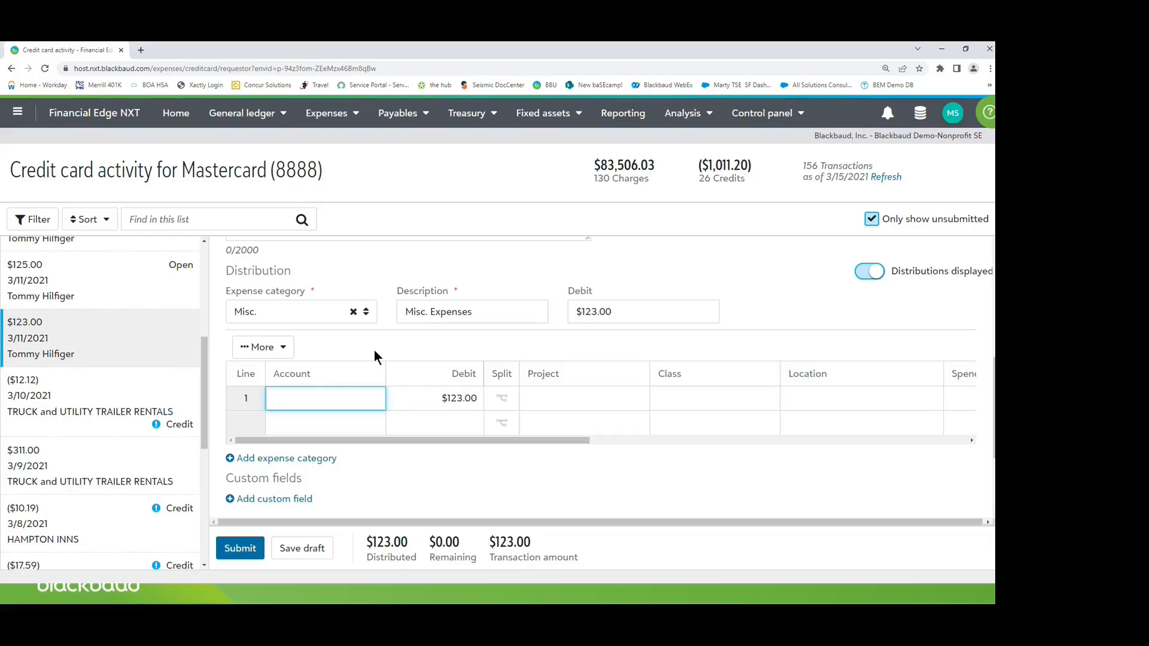
pyautogui.write('01-')
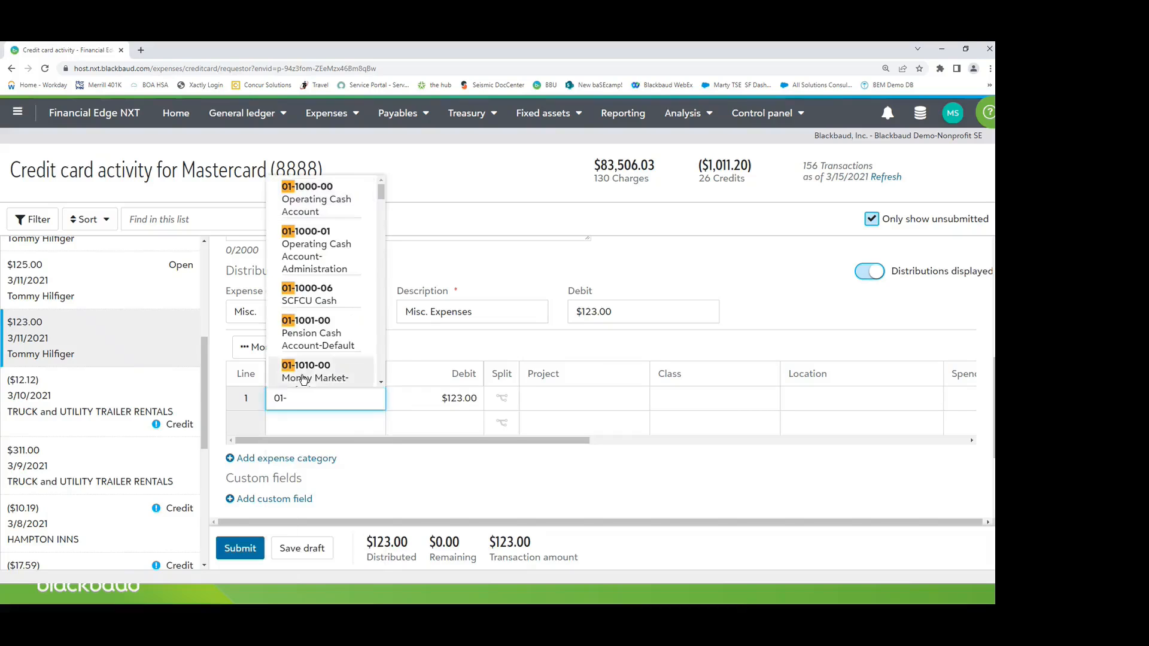
pyautogui.scroll(-4, 328, 335)
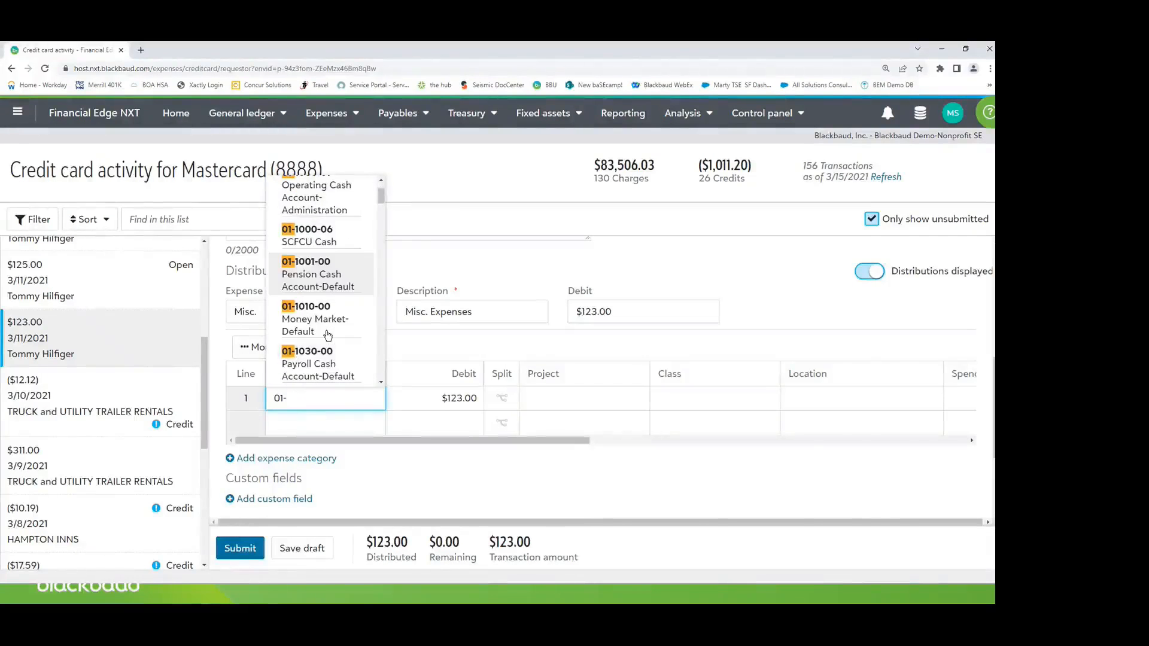
pyautogui.scroll(-3, 328, 335)
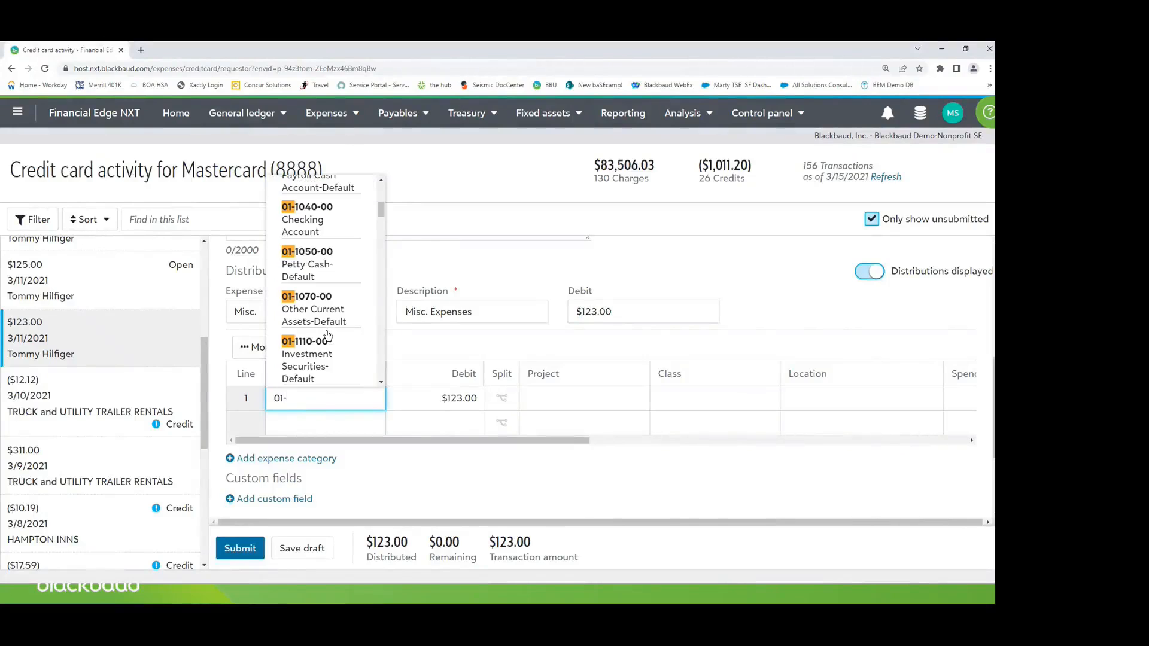
pyautogui.scroll(-2, 325, 337)
pyautogui.click(308, 353)
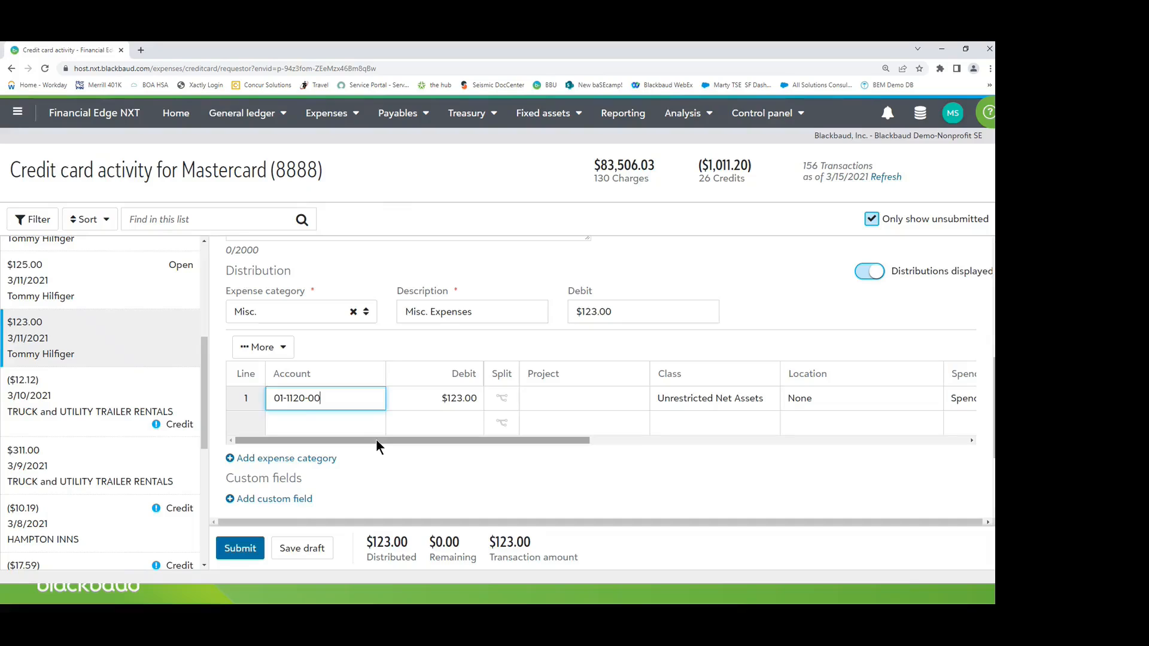
pyautogui.moveTo(376, 440); pyautogui.dragTo(346, 438)
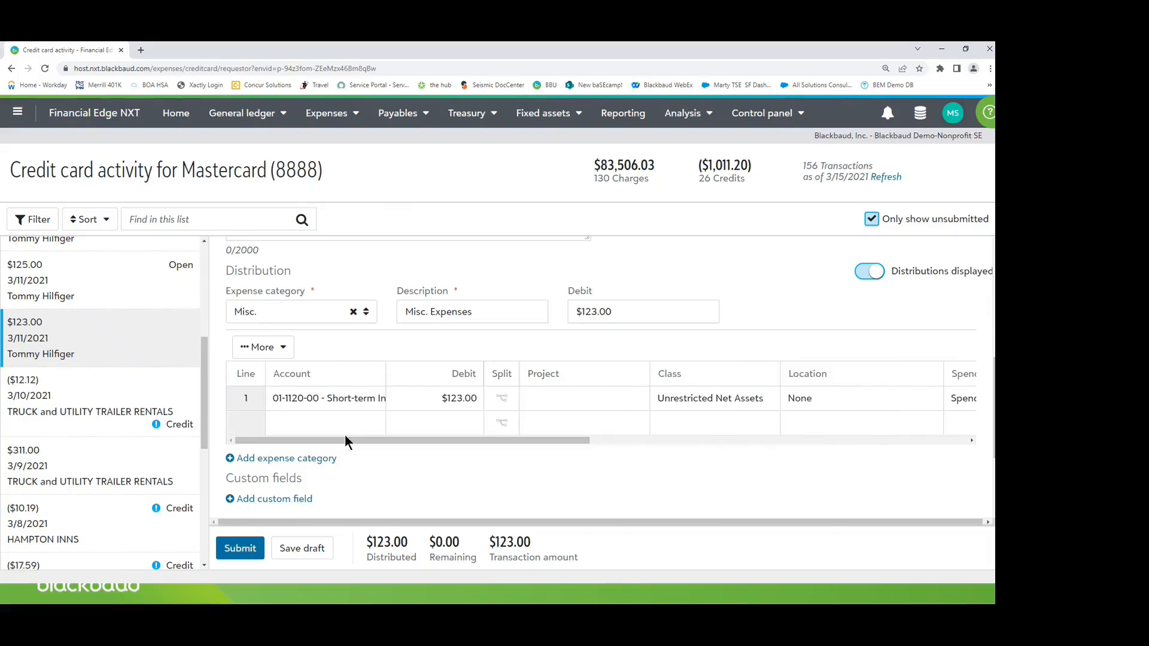
# Step: Review the receipt attachment options for the charge, opening the file browser and closing it without choosing a file
pyautogui.scroll(-2, 345, 441)
pyautogui.press('ctrl')
pyautogui.press('ctrl')
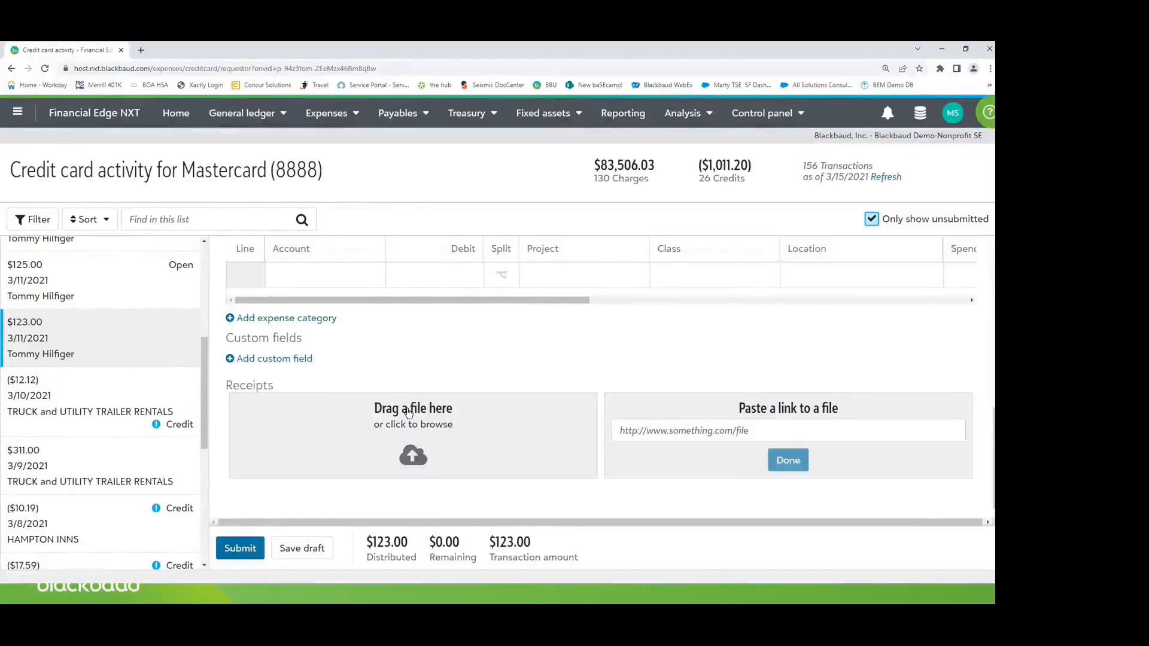
pyautogui.press('ctrl')
pyautogui.press('ctrl')
pyautogui.click(408, 412)
pyautogui.press('ctrl')
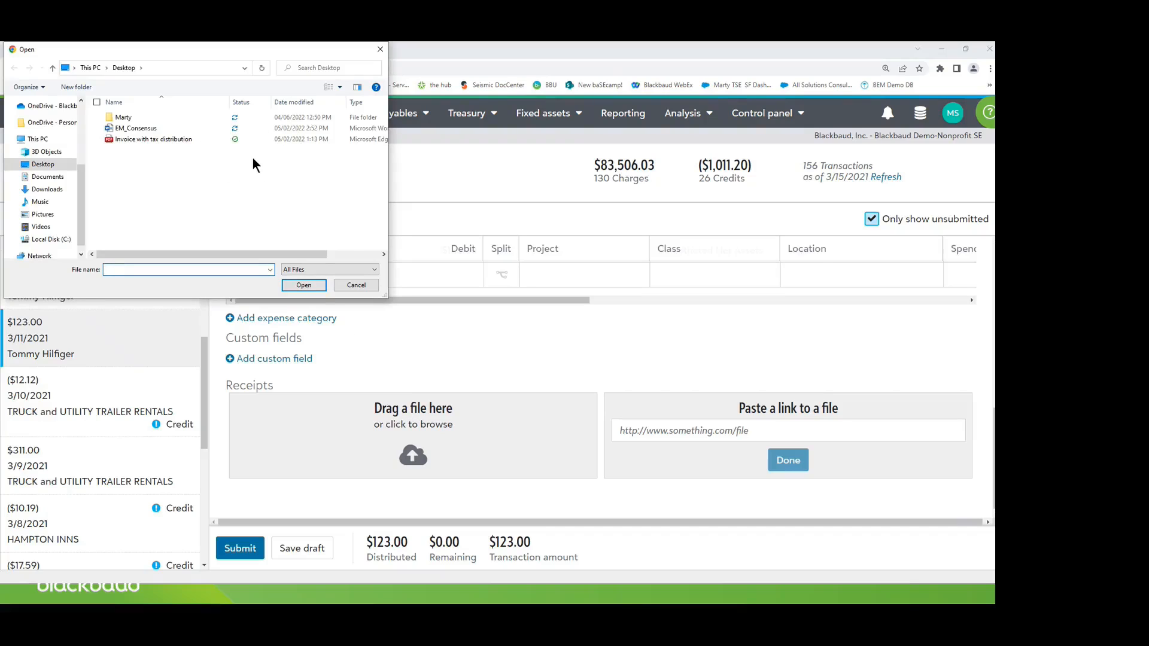
pyautogui.click(356, 285)
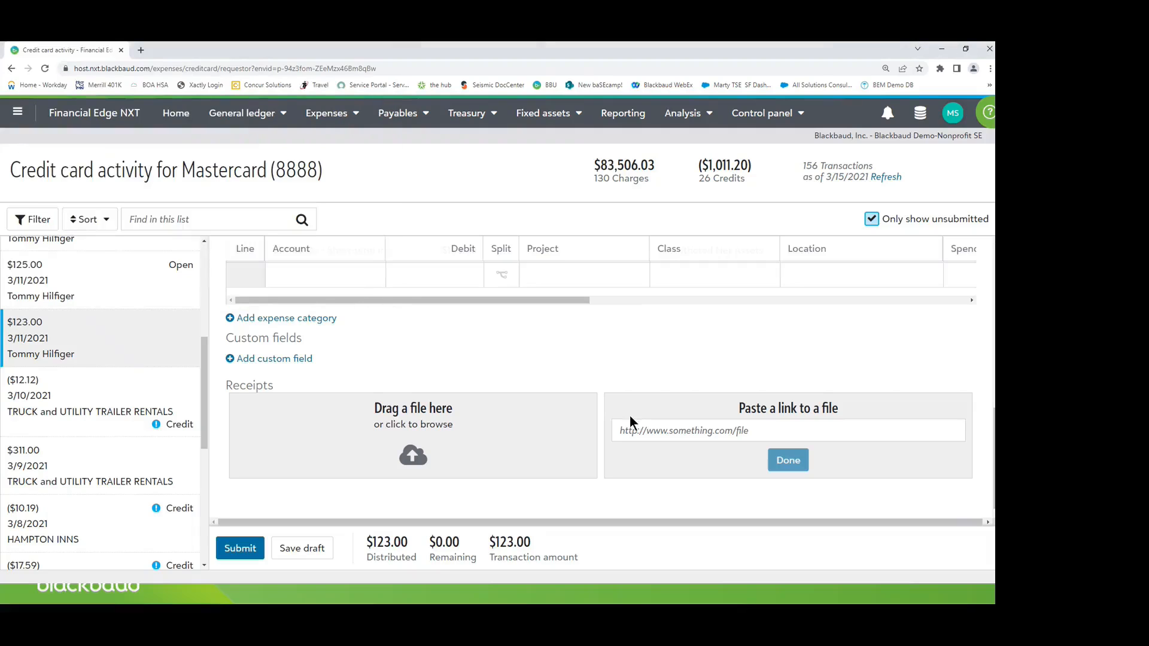
pyautogui.press('ctrl')
pyautogui.press('ctrl')
pyautogui.press('ctrl')
pyautogui.press('ctrl')
# Step: Go to the expense management overview, display your own invoice requests and start adding an invoice request
pyautogui.click(353, 117)
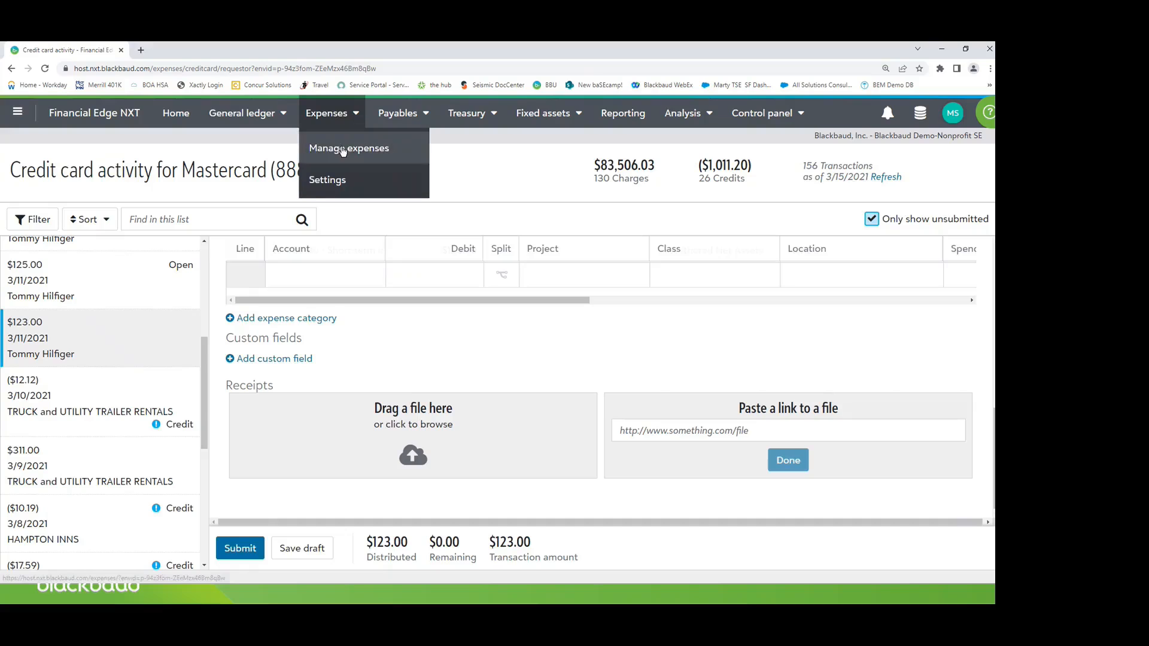
pyautogui.click(341, 146)
pyautogui.click(336, 186)
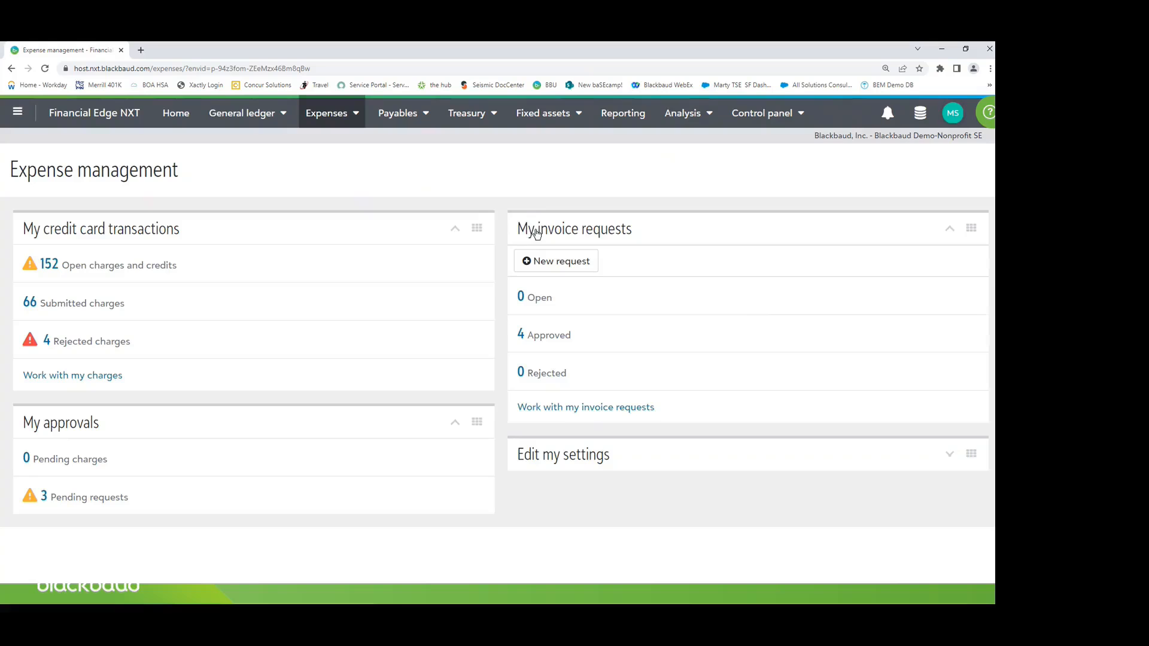
pyautogui.click(542, 233)
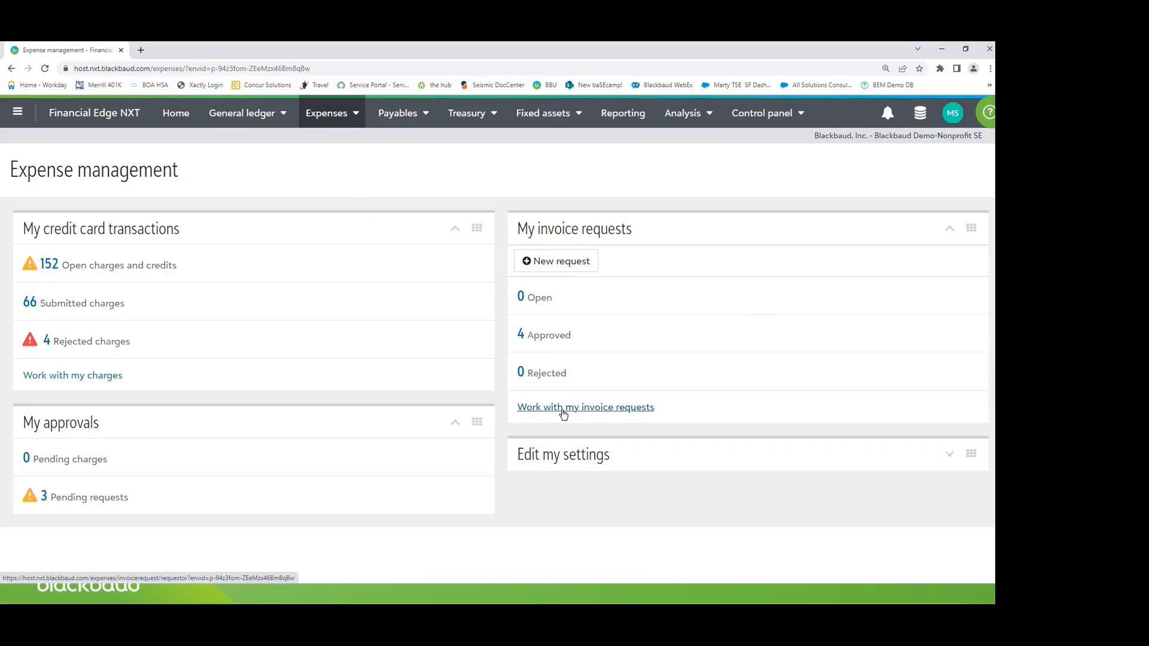
pyautogui.click(562, 412)
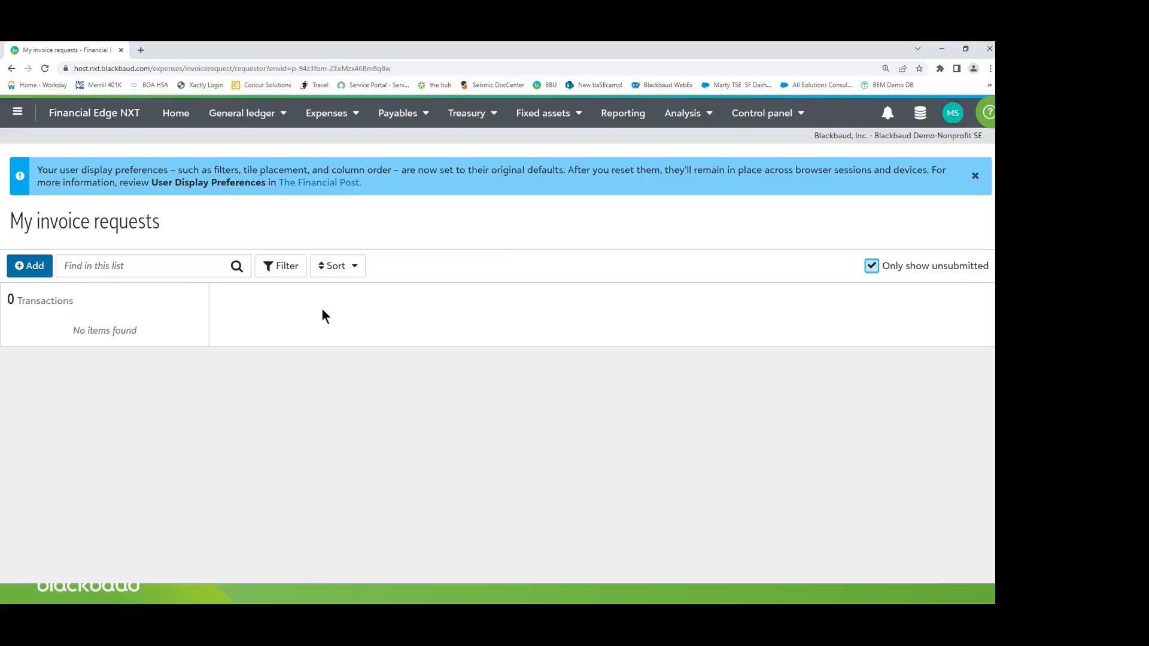
pyautogui.click(29, 269)
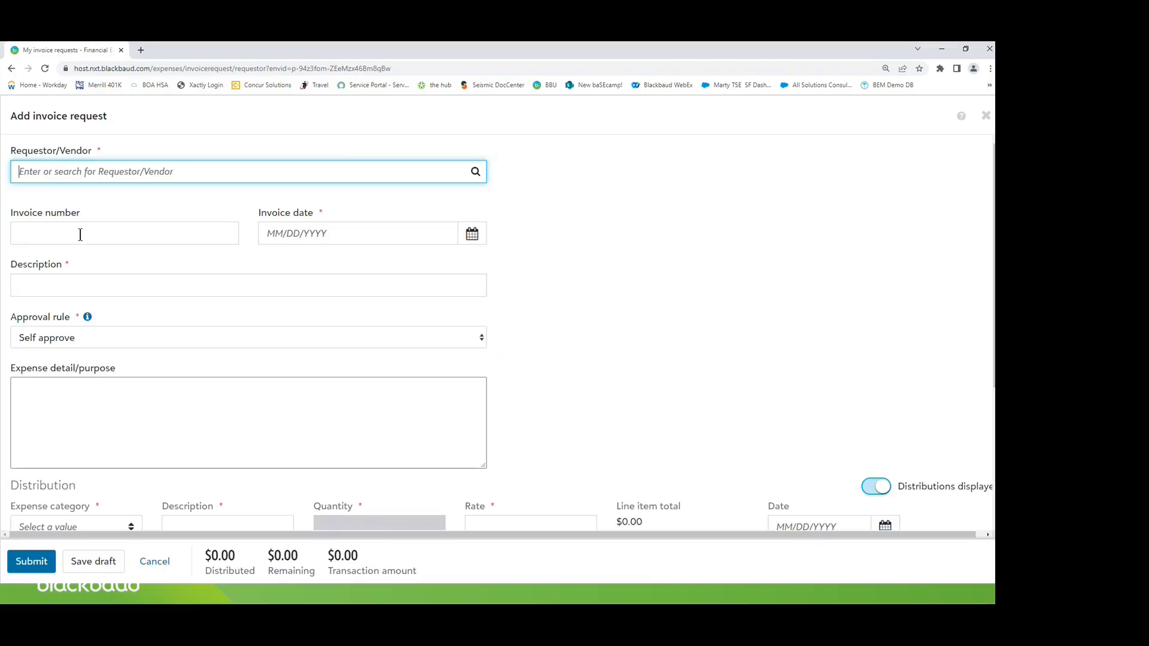
# Step: Review the invoice request's header fields and enter Travel as its description
pyautogui.click(265, 240)
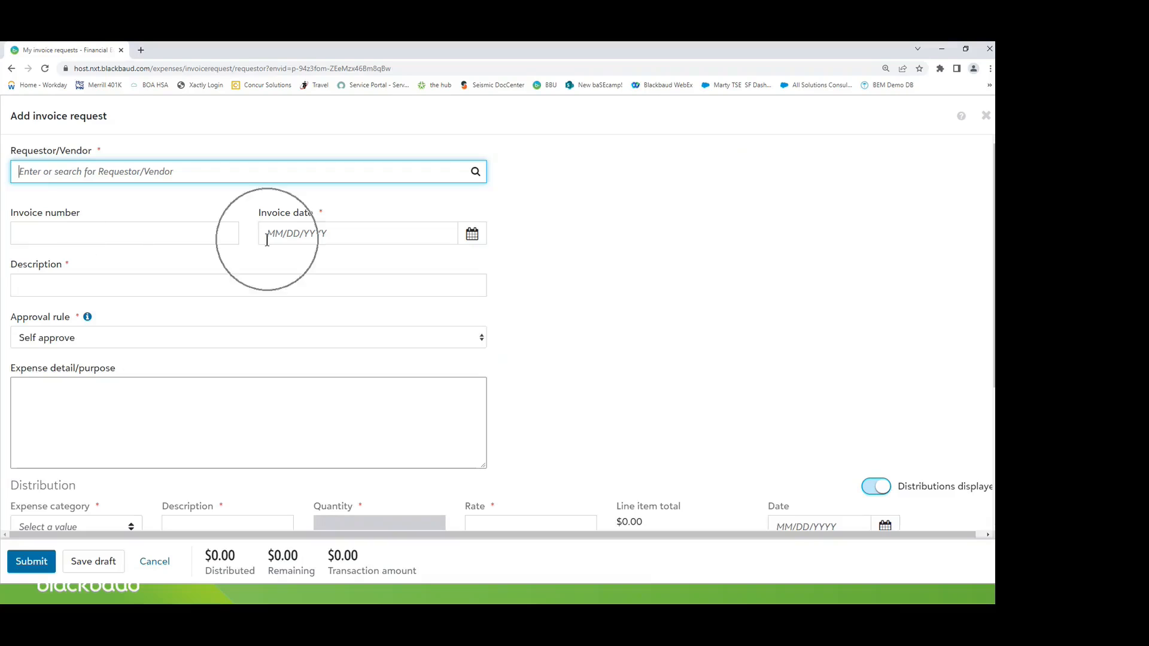
pyautogui.scroll(-1, 250, 251)
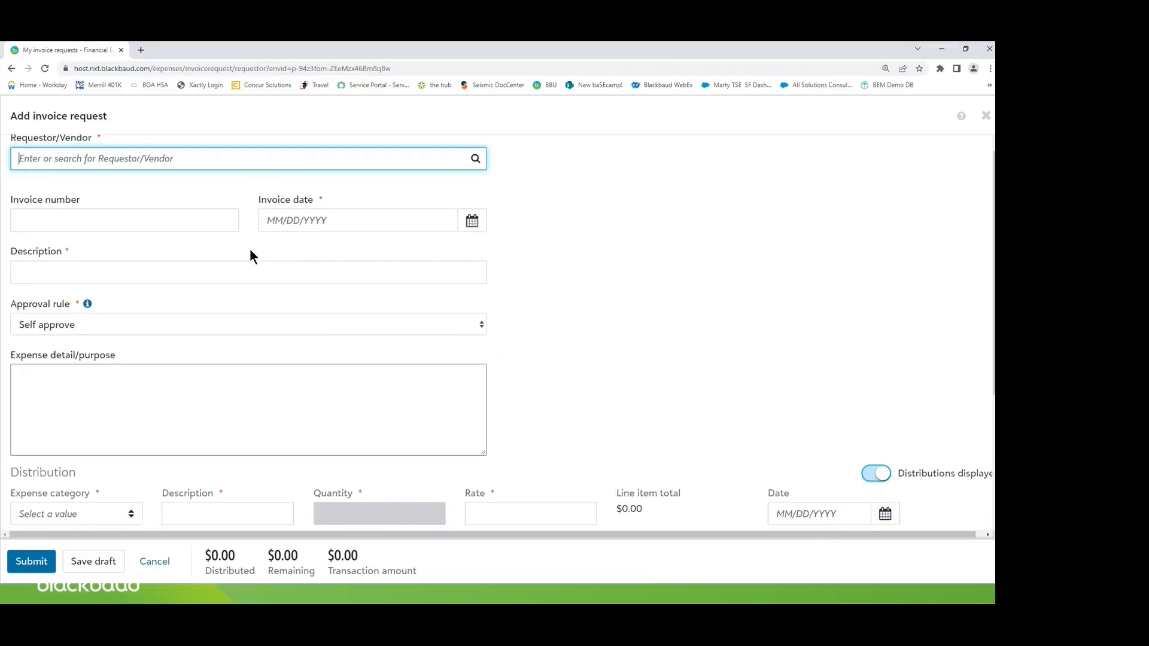
pyautogui.click(126, 258)
pyautogui.scroll(-2, 126, 259)
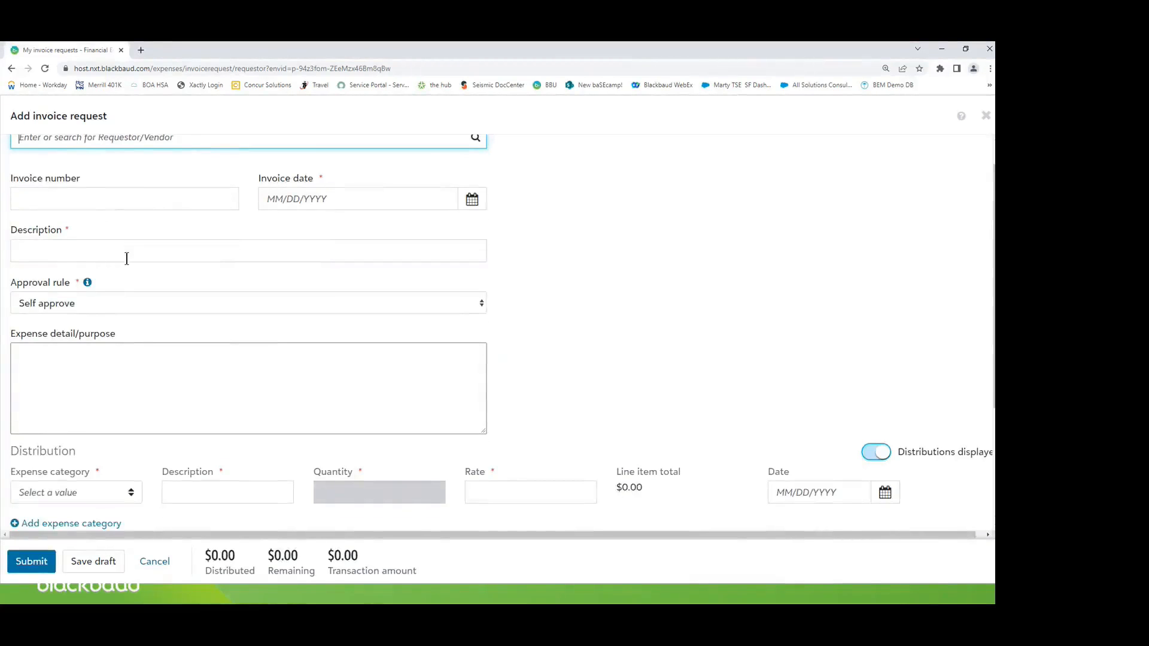
pyautogui.click(130, 207)
pyautogui.write('Travel')
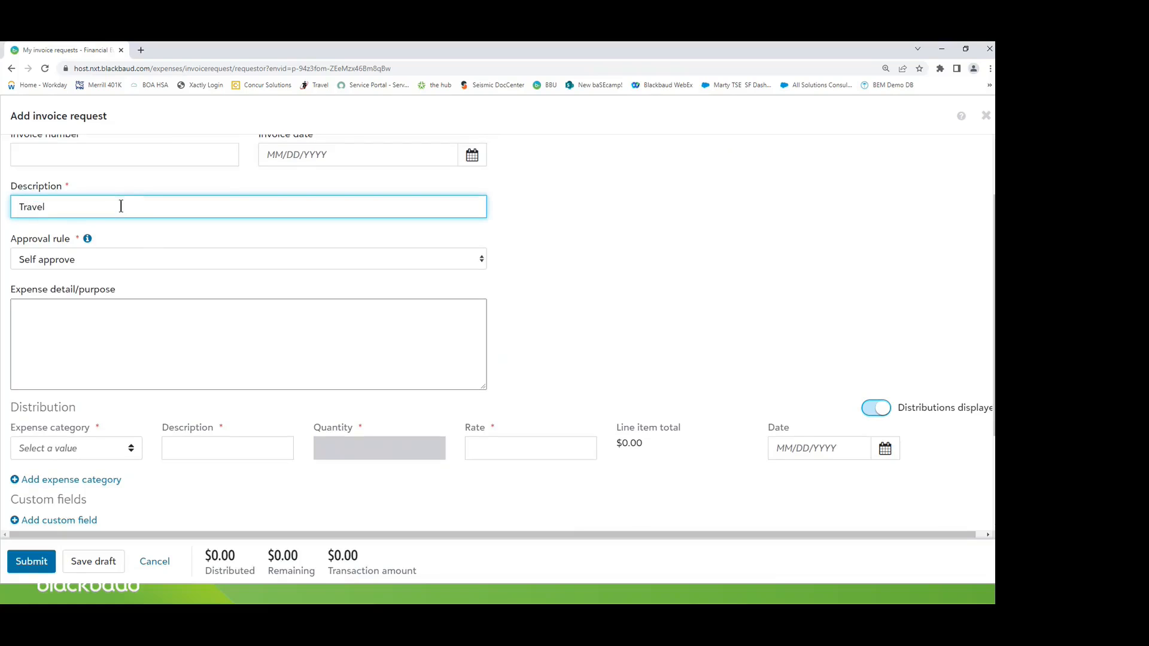
# Step: Examine the approval rules available for the invoice request, leaving Self approve selected, and view the expense detail/purpose field
pyautogui.click(479, 258)
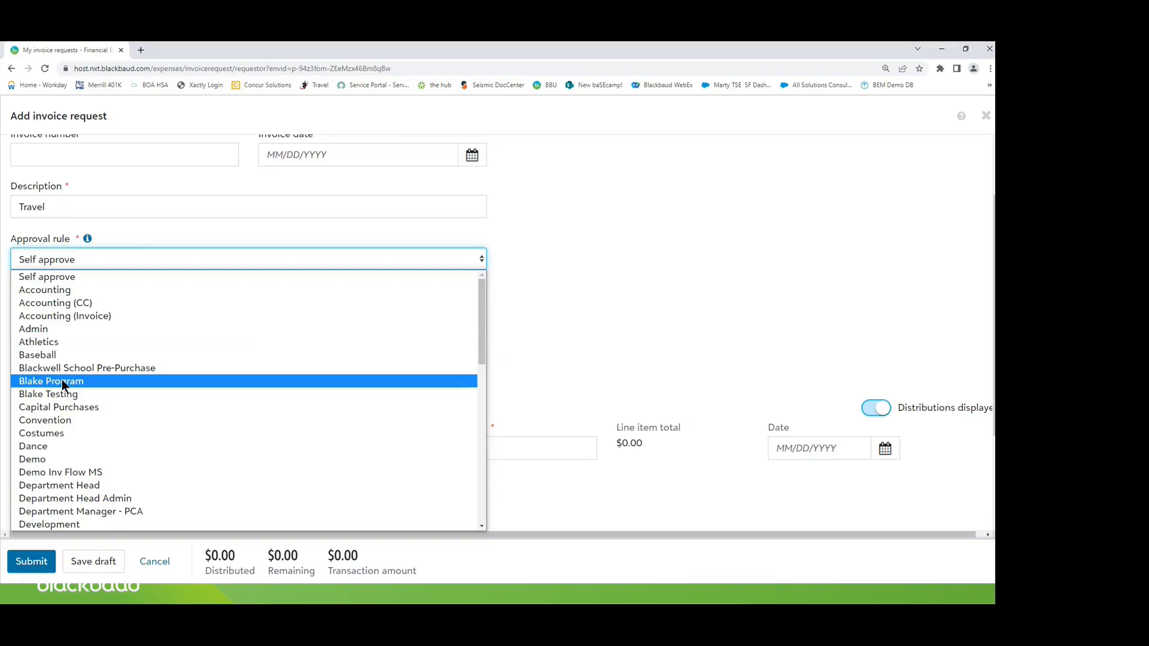
pyautogui.scroll(-5, 63, 380)
pyautogui.scroll(4, 66, 380)
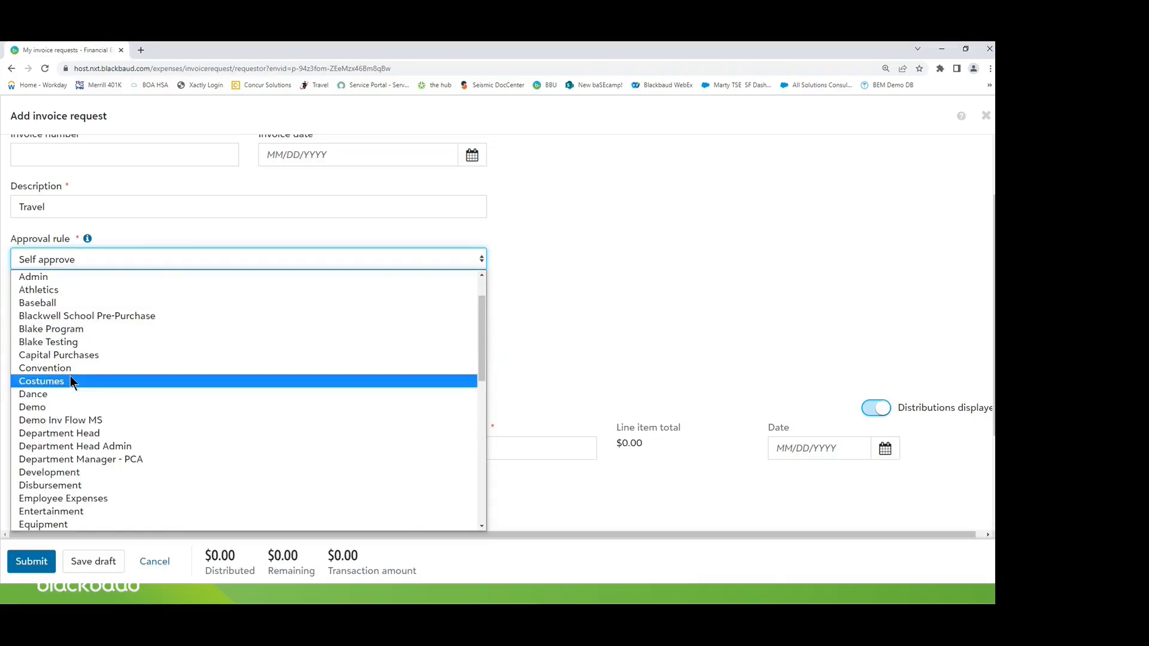
pyautogui.click(537, 242)
pyautogui.scroll(-2, 536, 243)
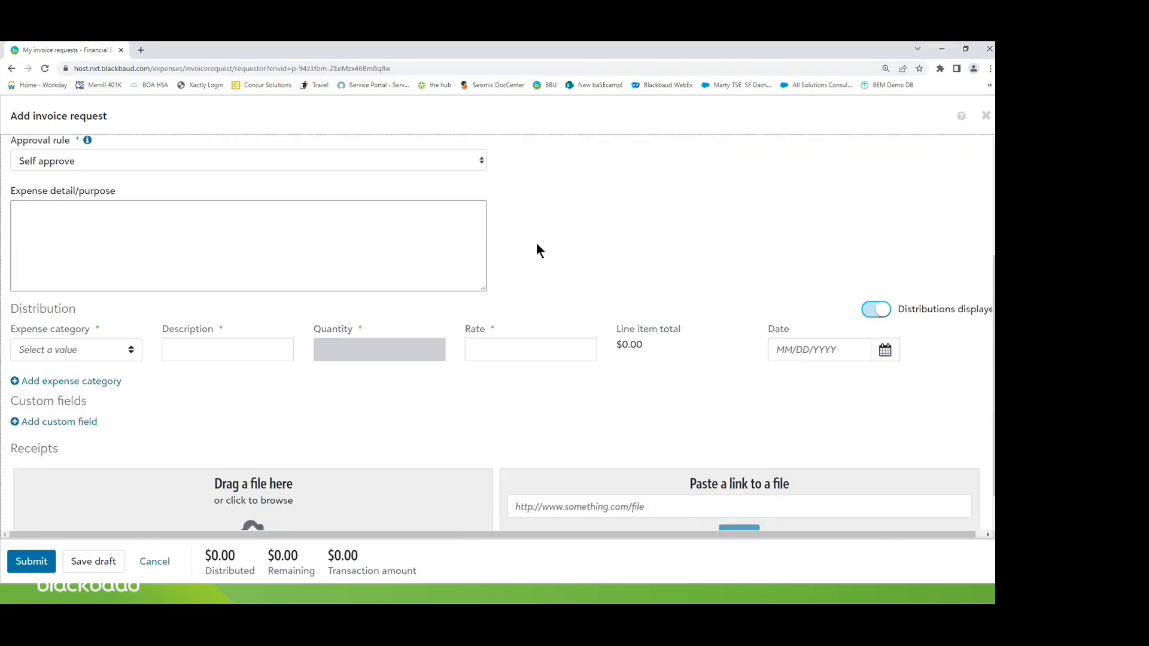
pyautogui.click(42, 206)
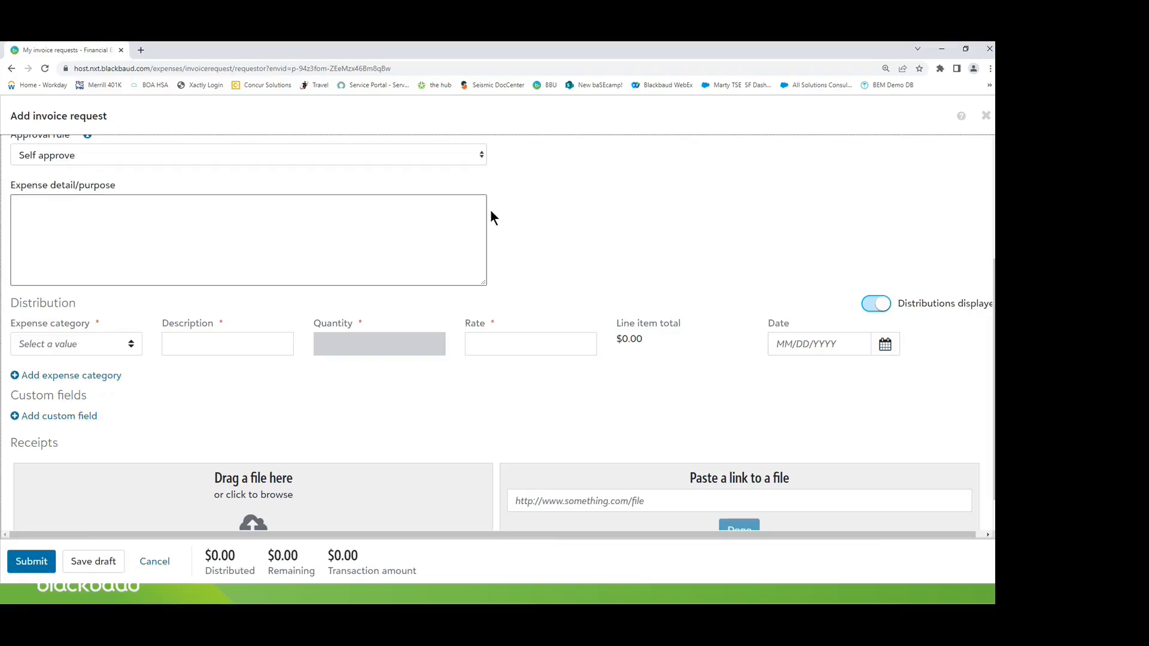
# Step: Set the first distribution line's expense category to Airfare and add two more expense category lines
pyautogui.scroll(-1, 534, 212)
pyautogui.click(133, 309)
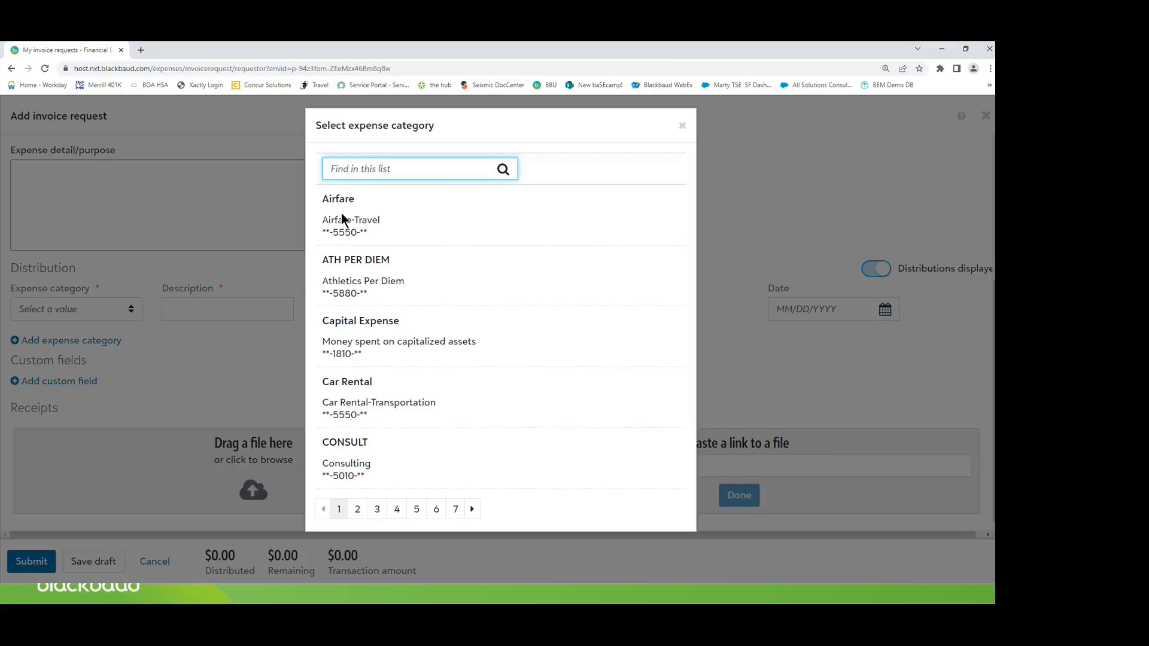
pyautogui.click(341, 214)
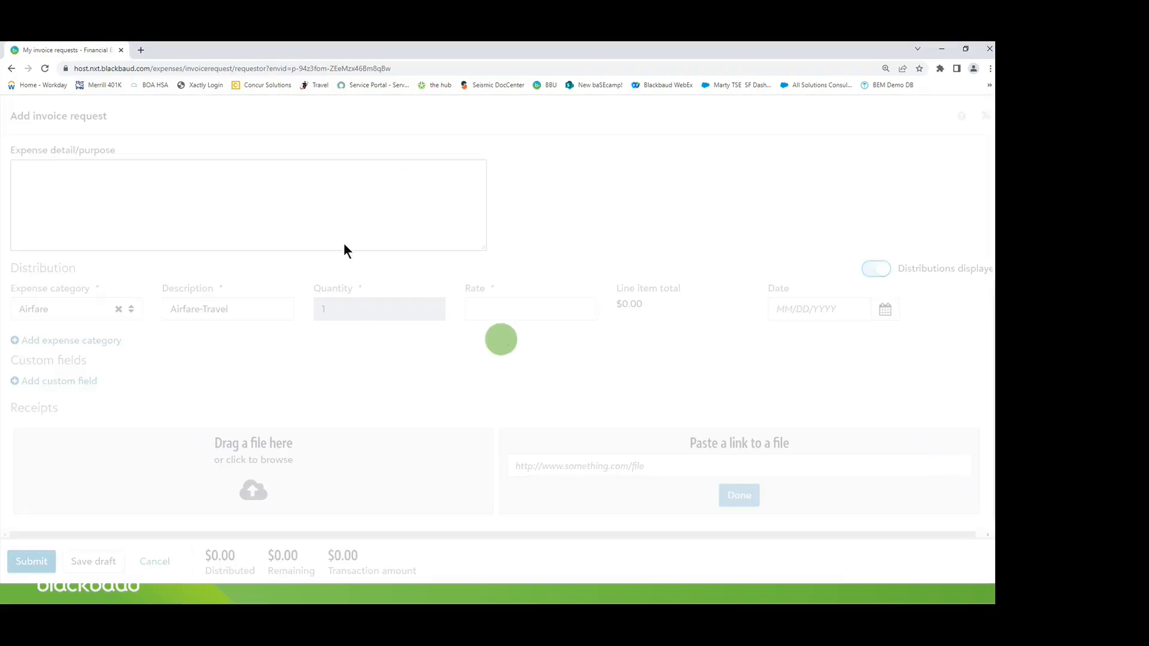
pyautogui.click(17, 340)
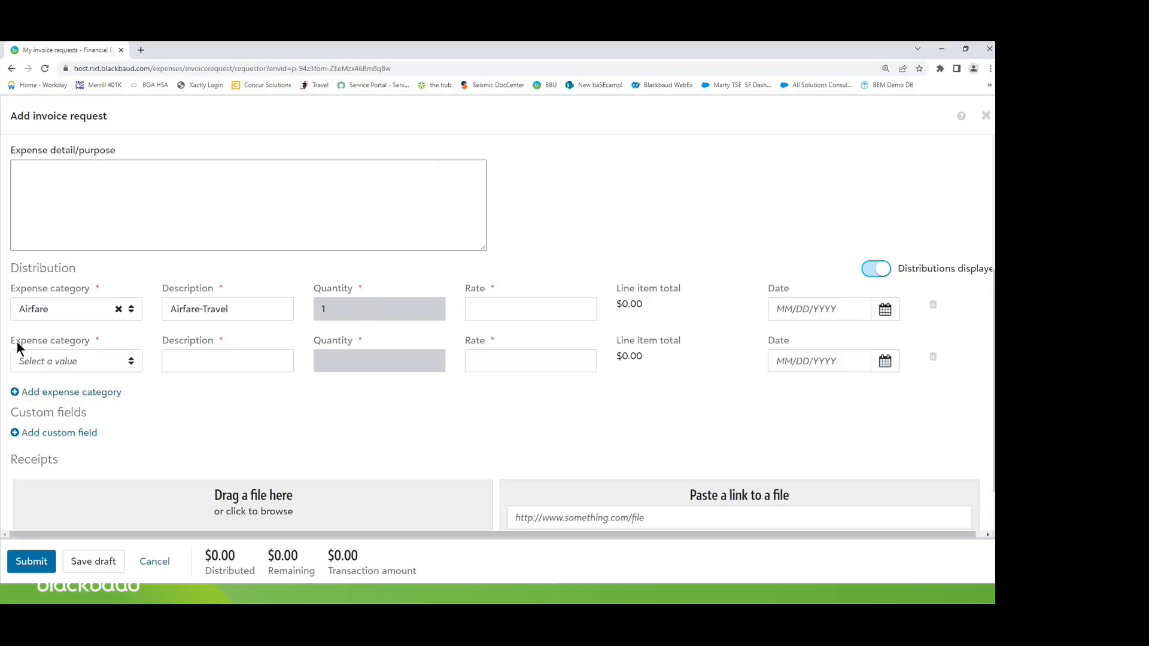
pyautogui.click(17, 391)
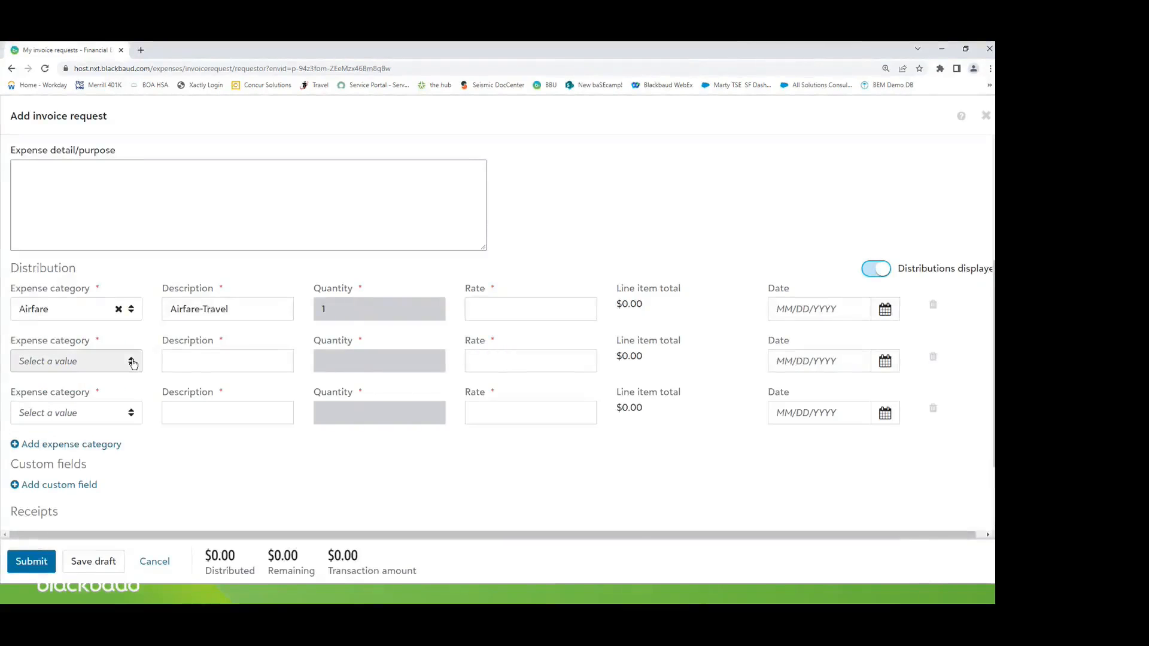
# Step: Set the second distribution line's expense category to Car Rental and the third line's to Hotel
pyautogui.click(134, 362)
pyautogui.click(362, 382)
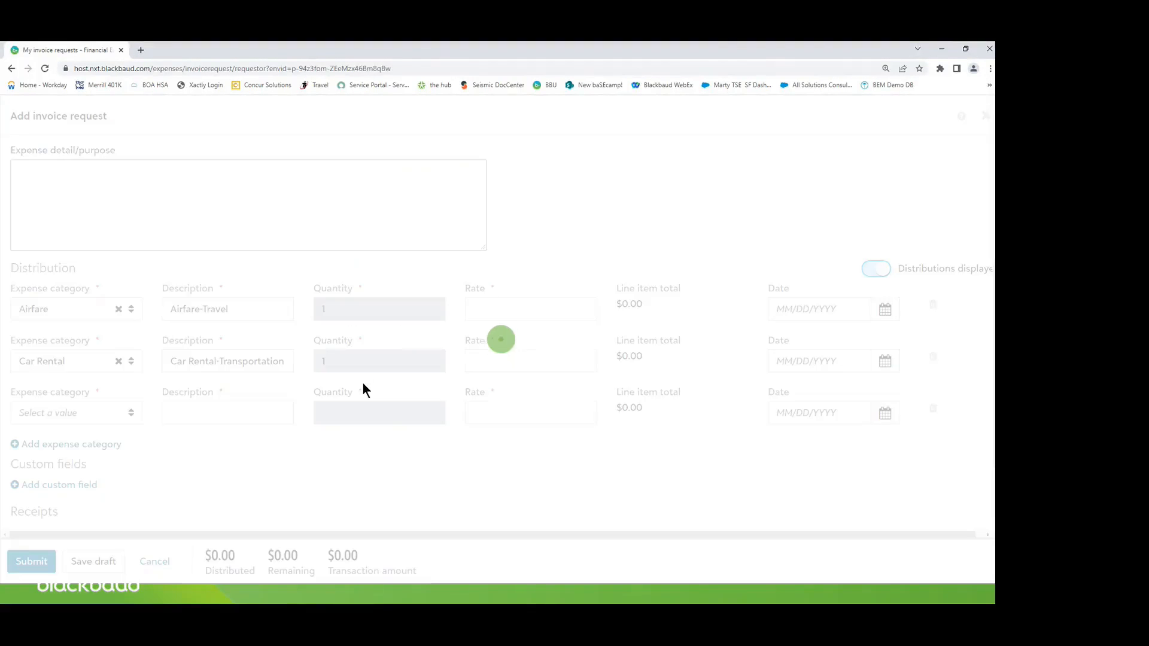
pyautogui.click(131, 413)
pyautogui.click(358, 510)
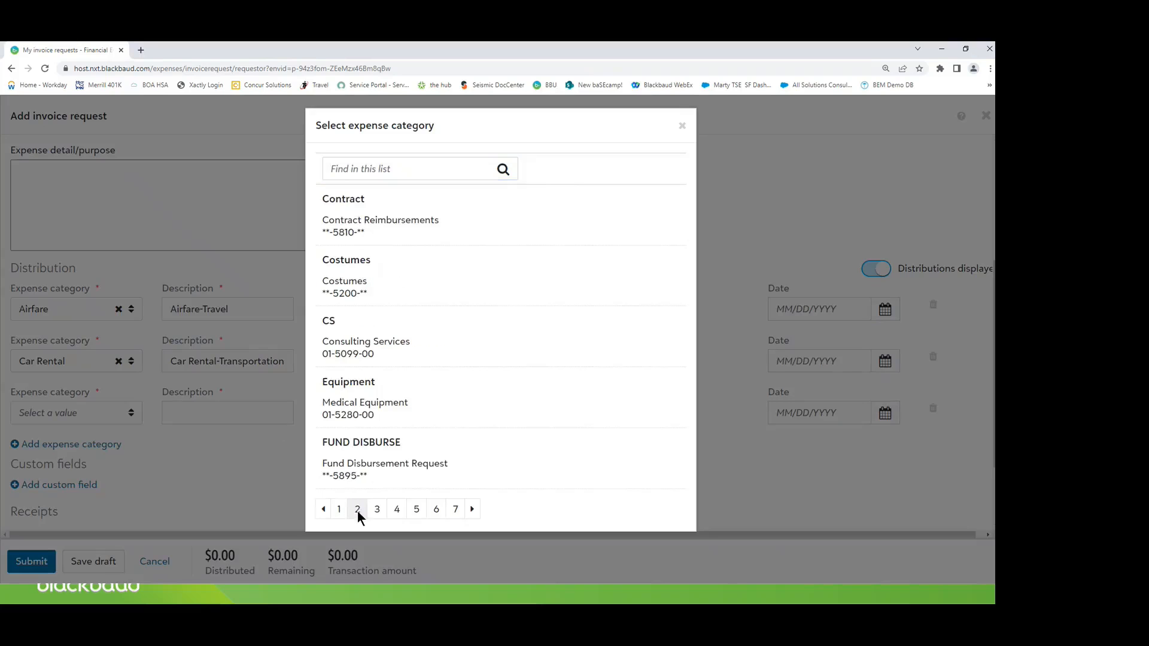
pyautogui.click(375, 510)
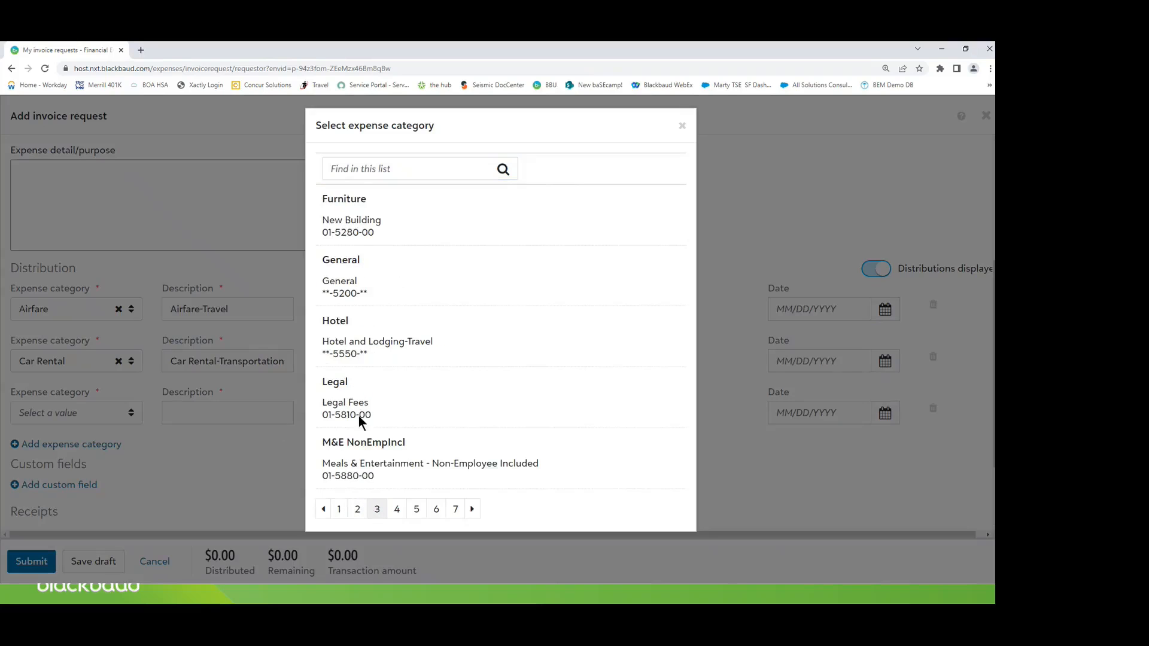
pyautogui.click(342, 340)
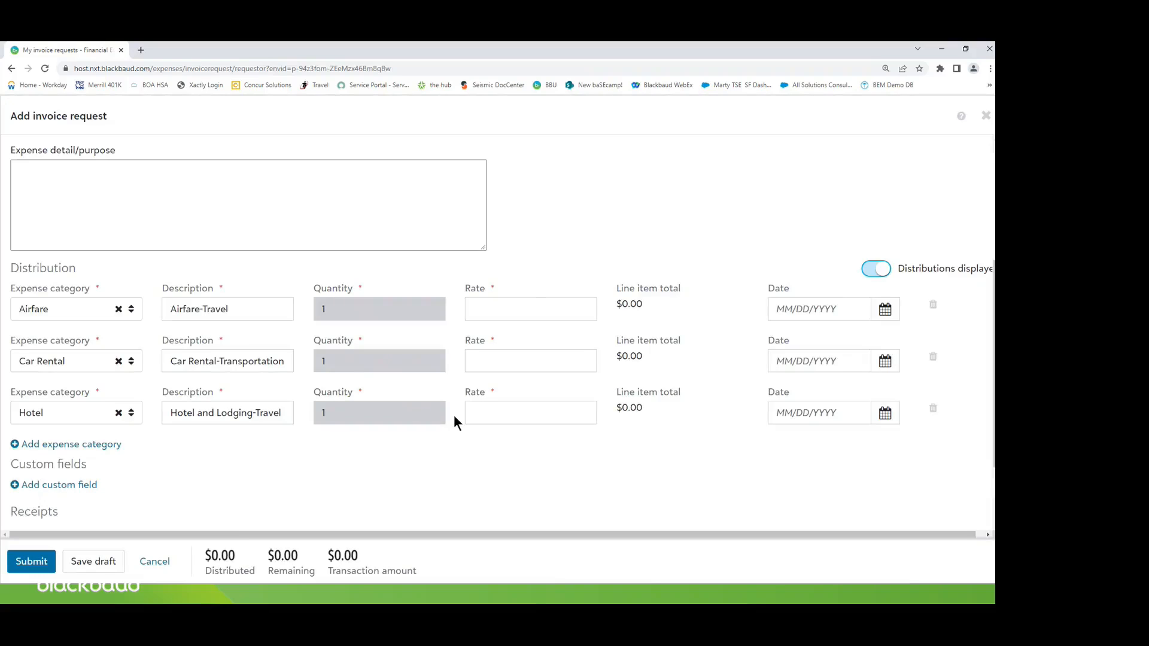
# Step: Set the rate of the Airfare line to $2,000.00
pyautogui.click(560, 302)
pyautogui.write('2,000')
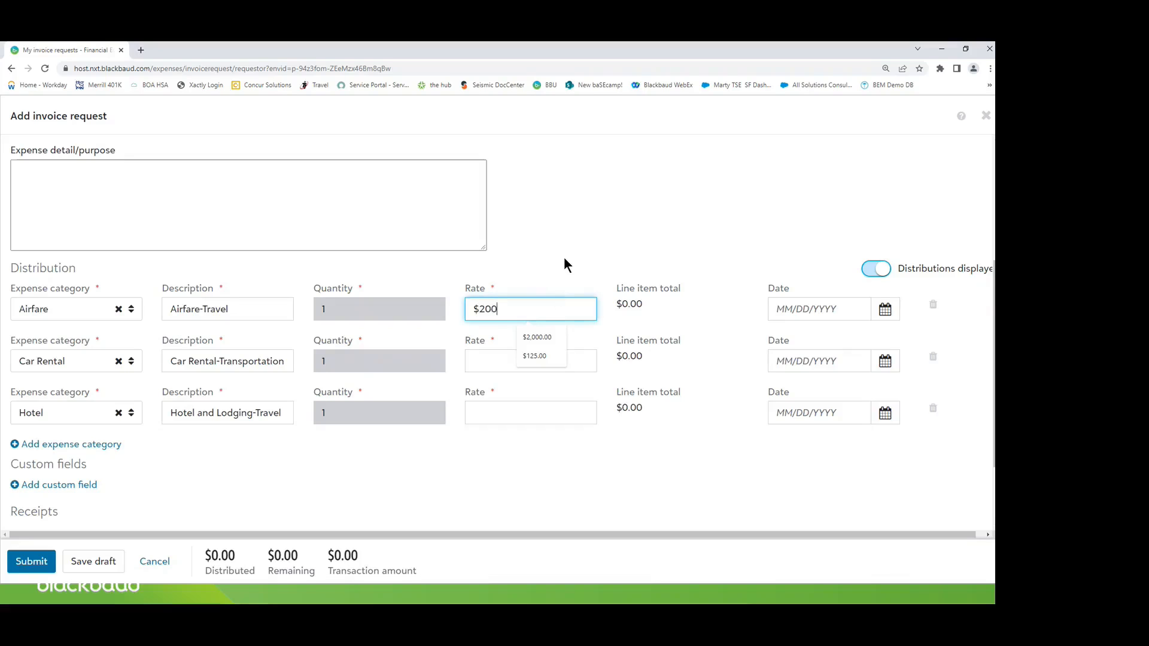
pyautogui.write('.00')
pyautogui.press('Tab')
pyautogui.scroll(-2, 501, 339)
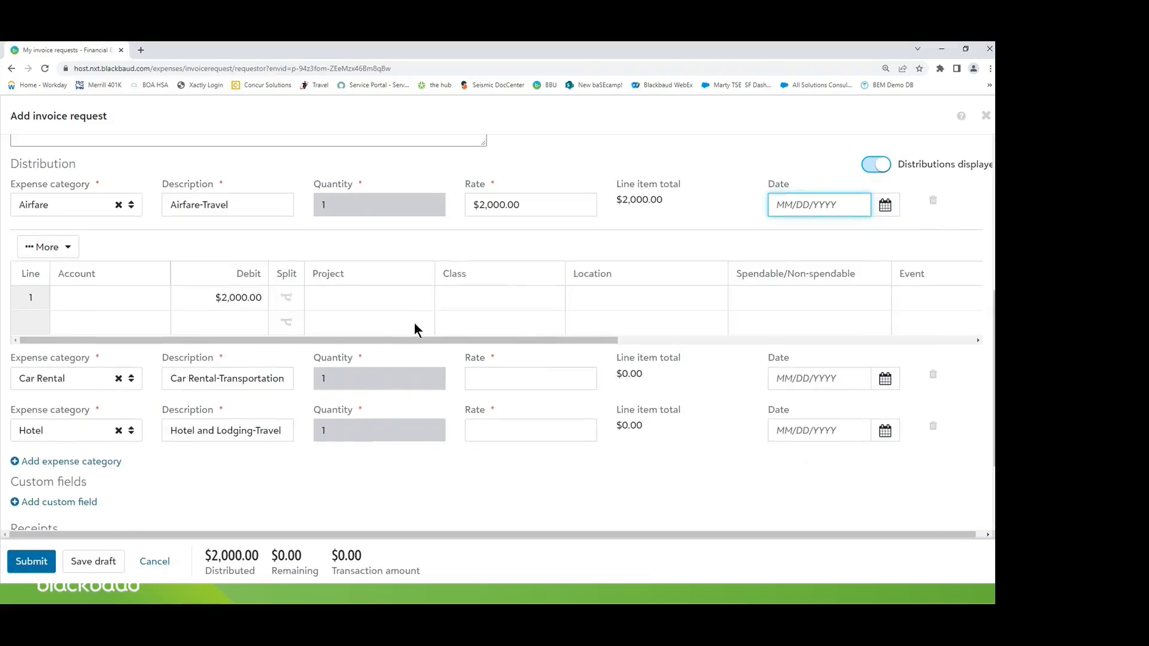
# Step: Review the Airfare line's account cell, the receipt area and the submit option, and cancel the invoice request
pyautogui.click(113, 299)
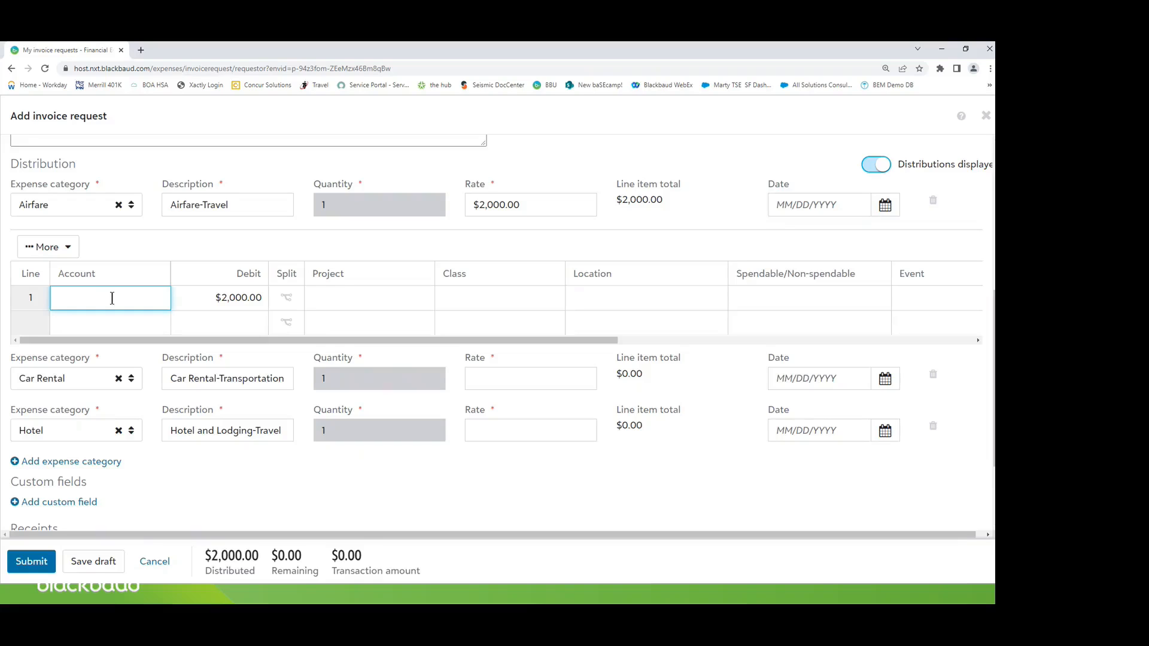
pyautogui.click(112, 298)
pyautogui.scroll(-3, 112, 298)
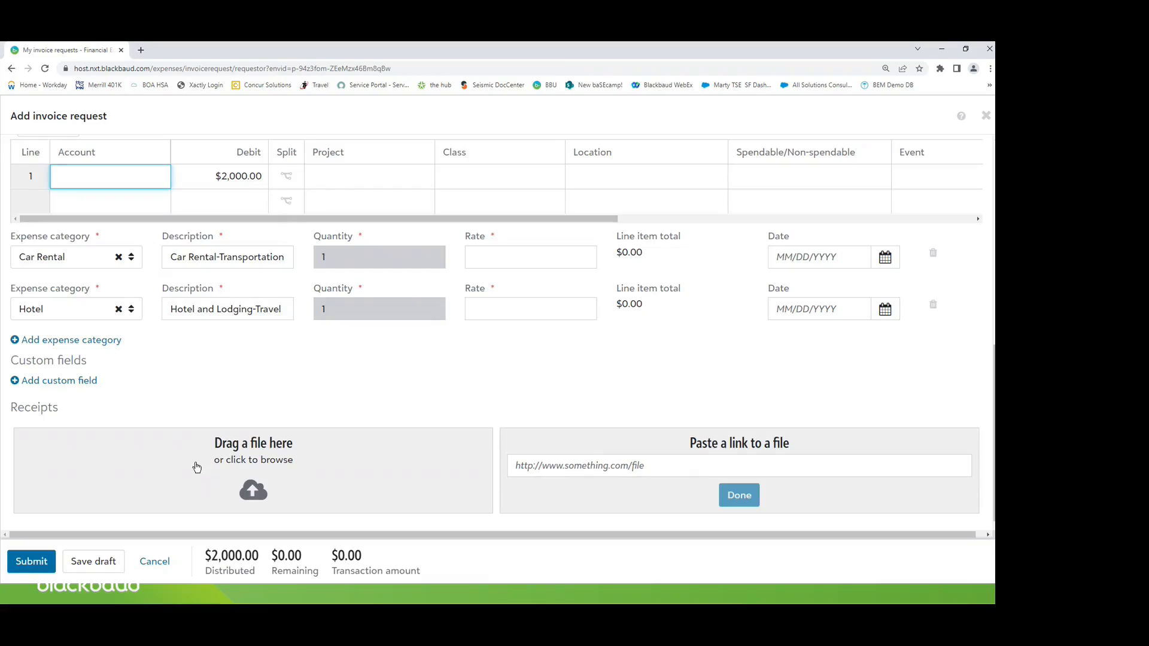
pyautogui.click(40, 562)
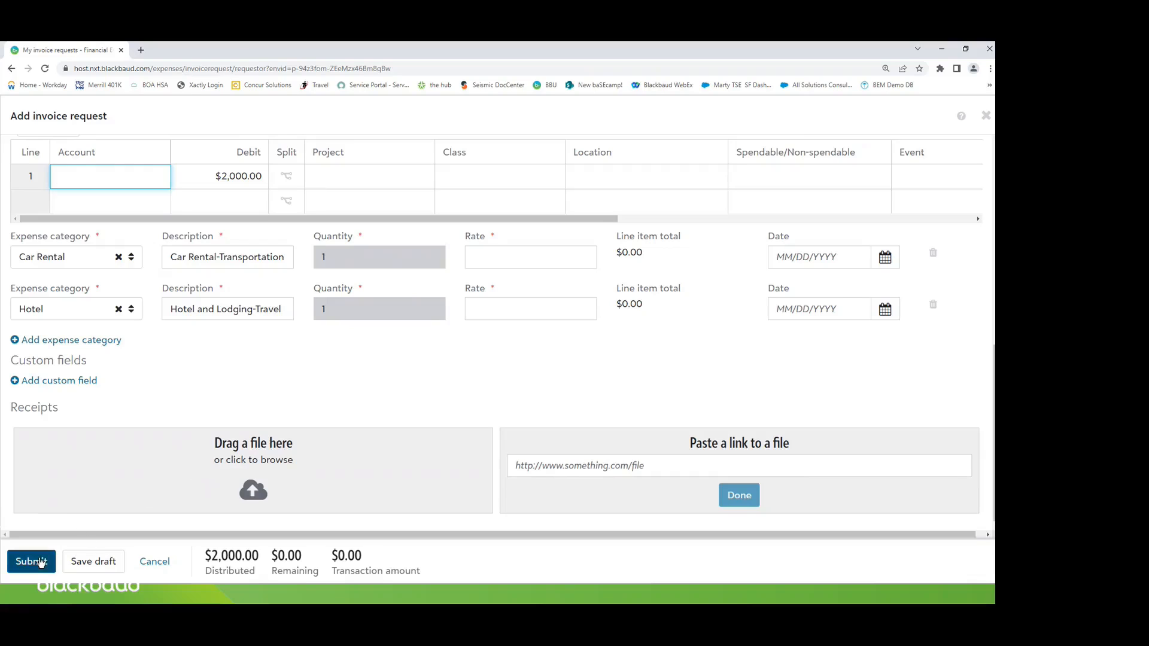
pyautogui.click(41, 563)
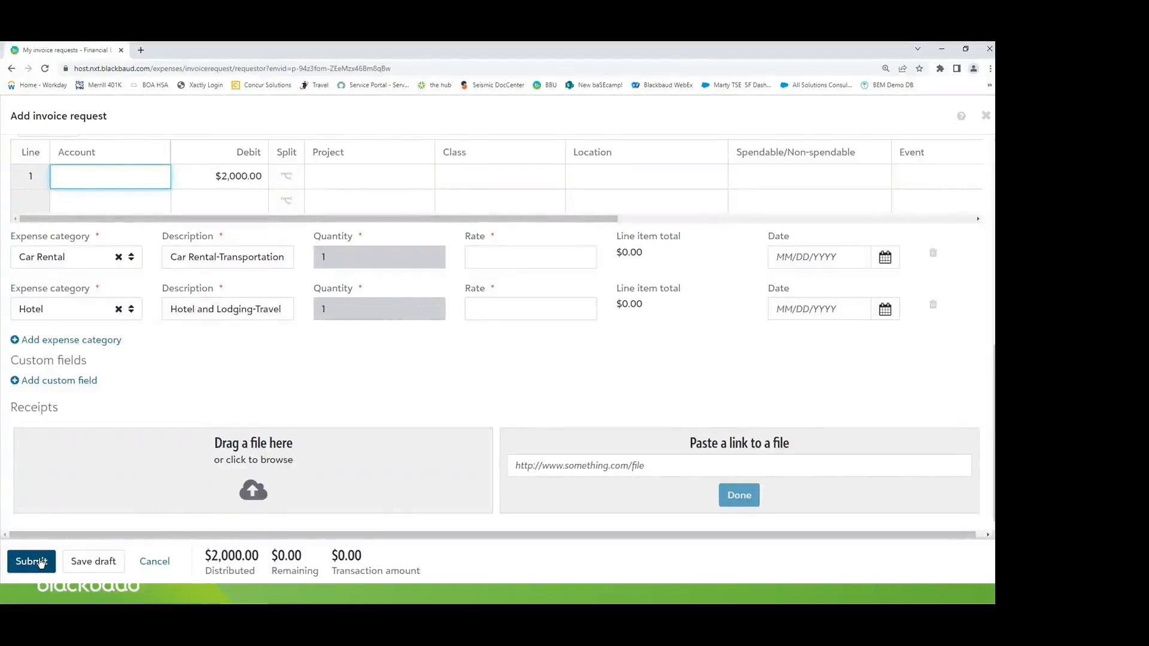
pyautogui.click(153, 562)
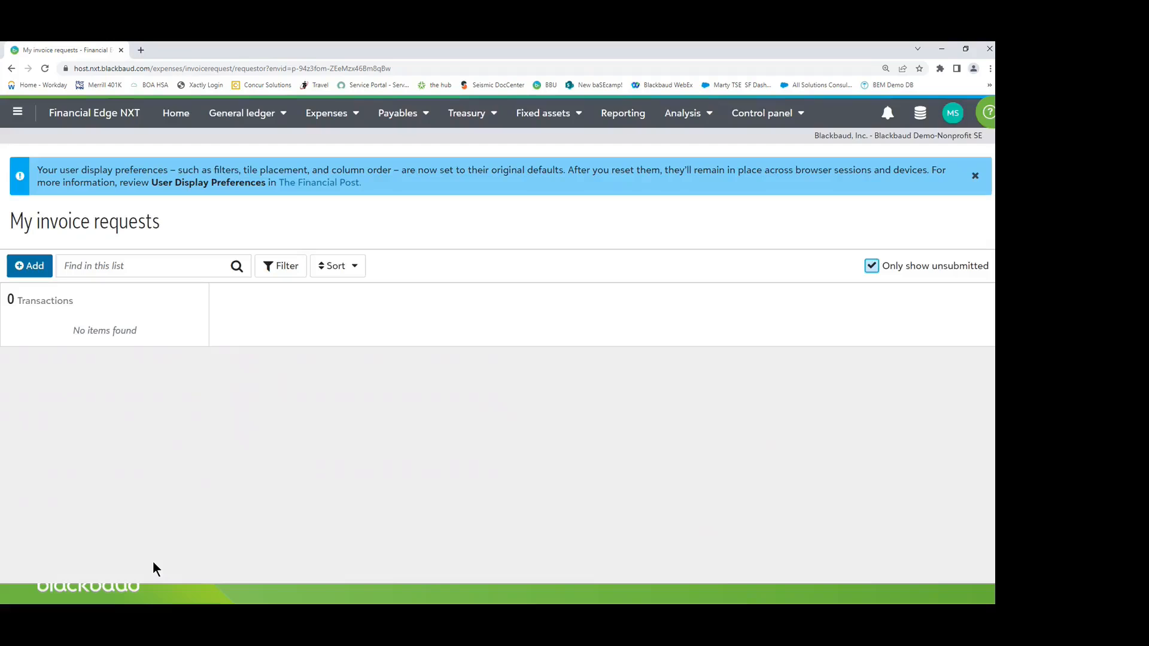
# Step: Return to your invoice requests through the expense management overview and open a blank invoice request form
pyautogui.click(350, 117)
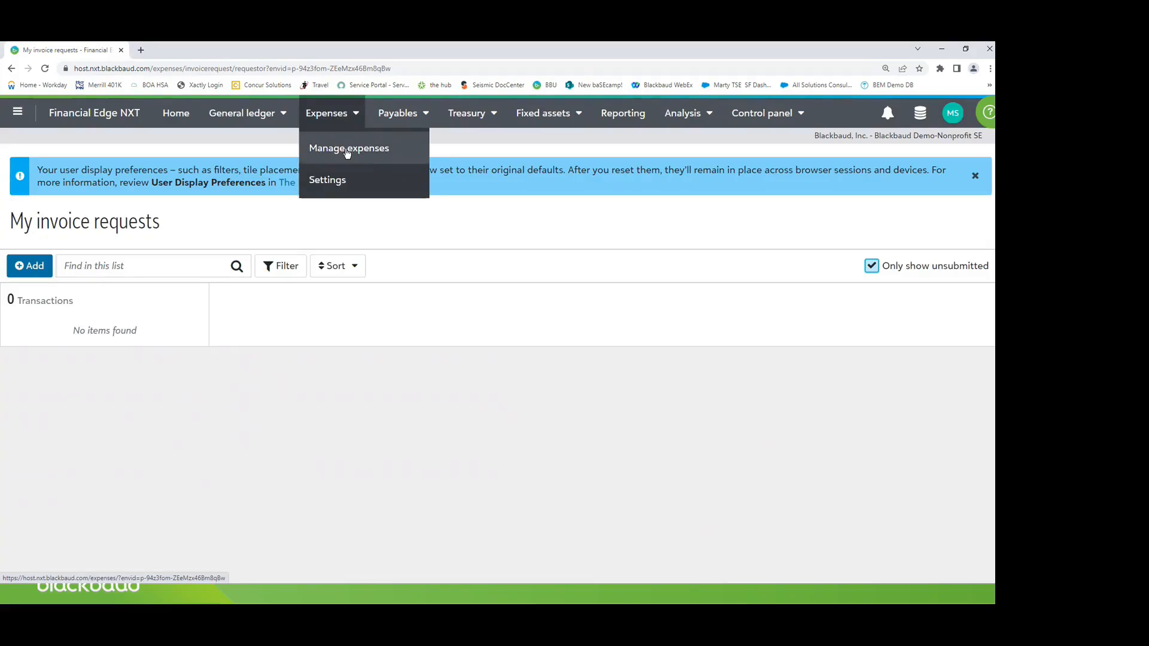
pyautogui.click(348, 149)
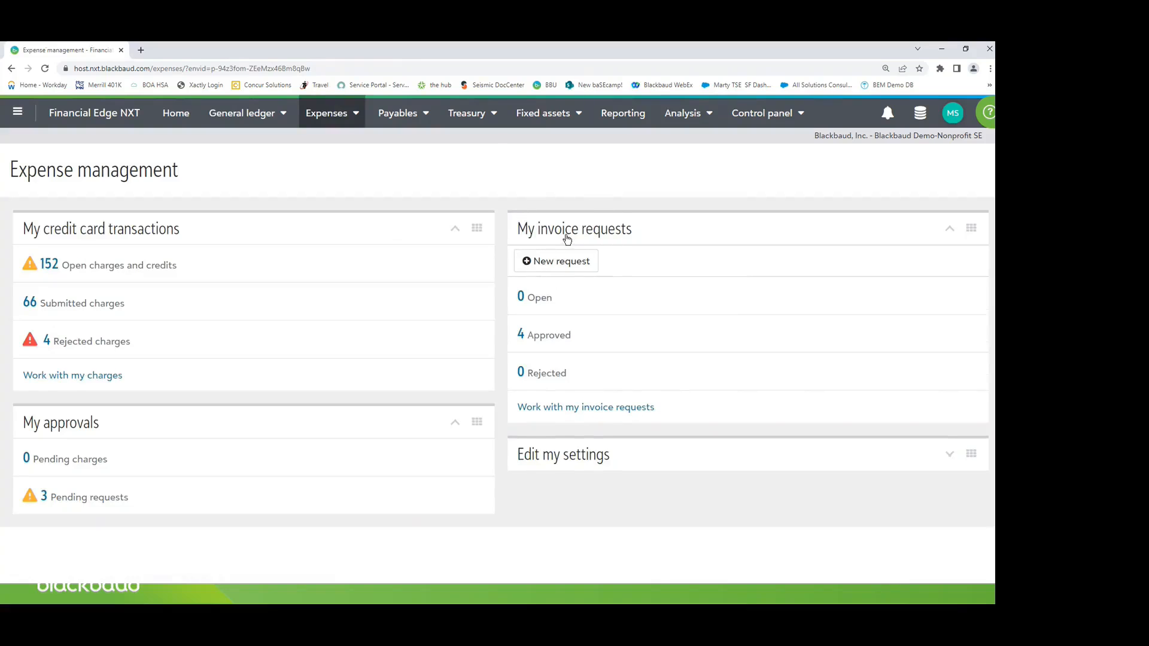
pyautogui.click(551, 407)
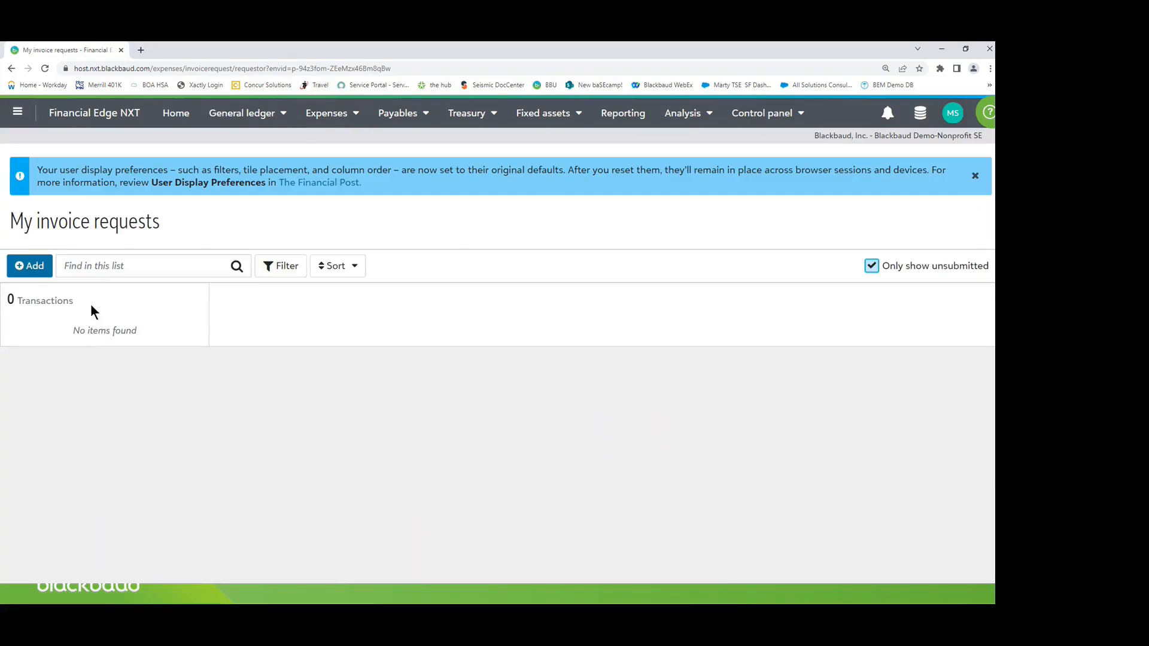
pyautogui.click(32, 267)
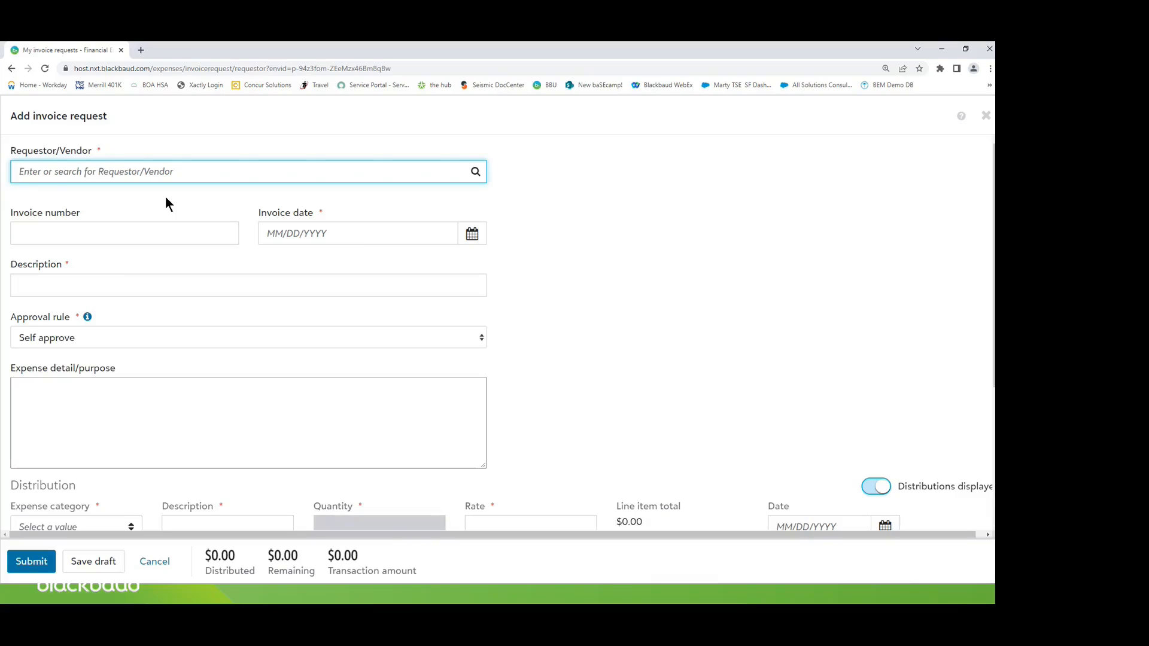
# Step: Review the blank request's requestor/vendor, invoice number, approval rule and expense detail/purpose fields
pyautogui.click(93, 174)
pyautogui.click(70, 230)
pyautogui.click(462, 339)
pyautogui.click(462, 338)
pyautogui.click(174, 410)
# Step: Set the distribution line's expense category to Equipment with a rate of $200.00, and look at the receipts area
pyautogui.scroll(-4, 174, 407)
pyautogui.click(131, 313)
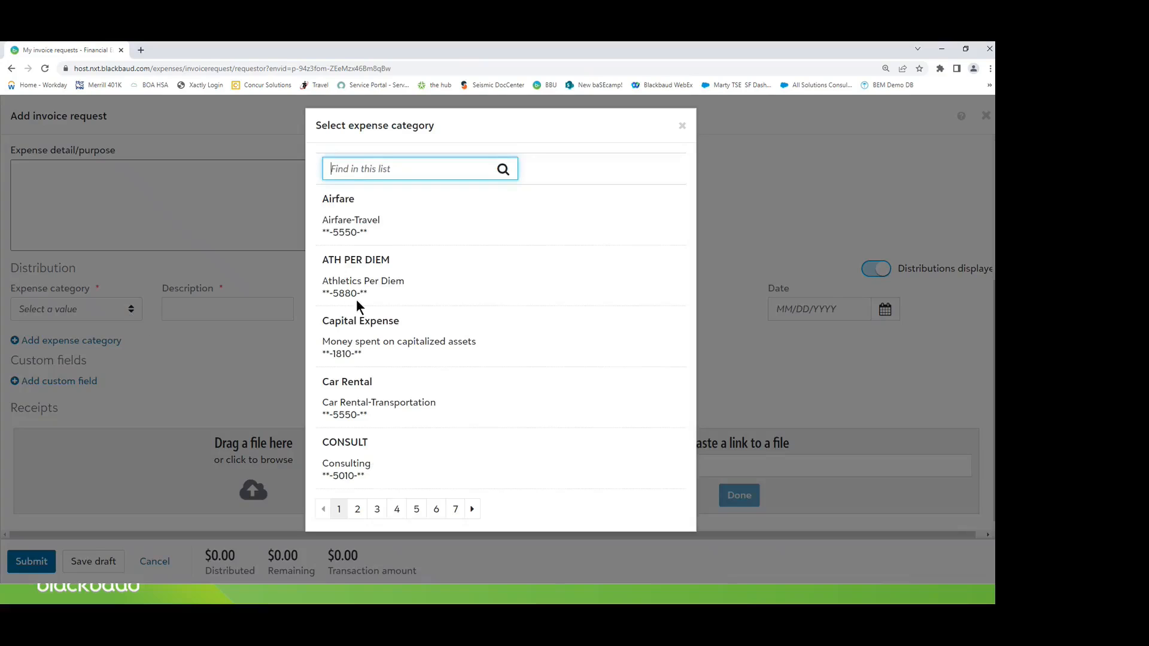
pyautogui.click(358, 509)
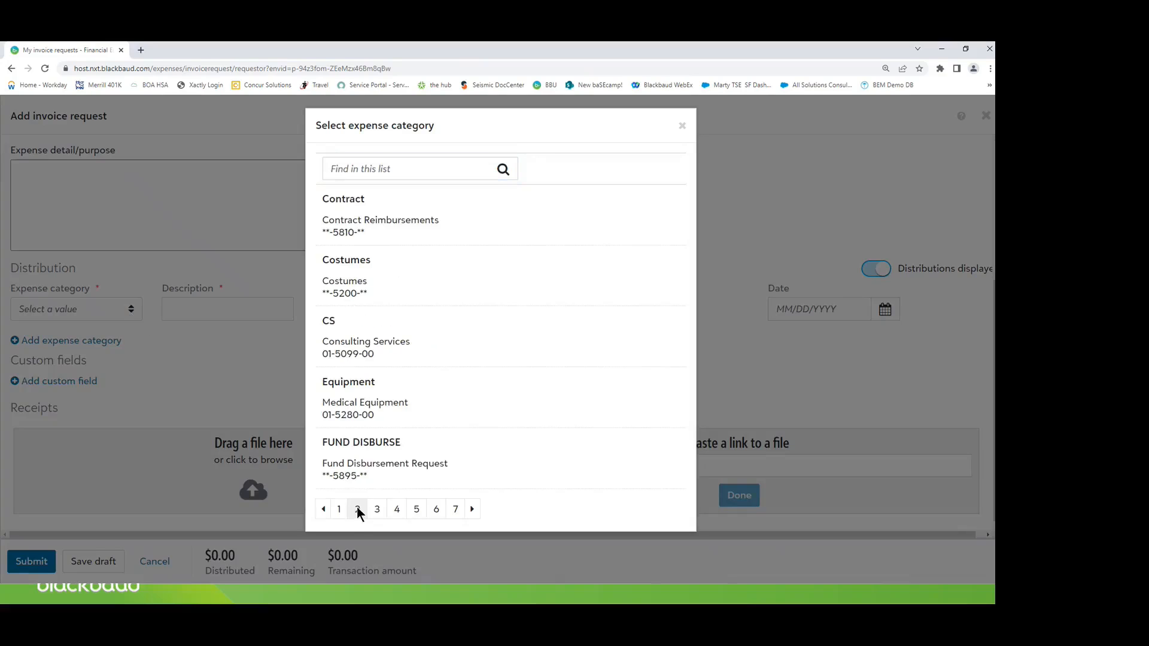
pyautogui.click(359, 413)
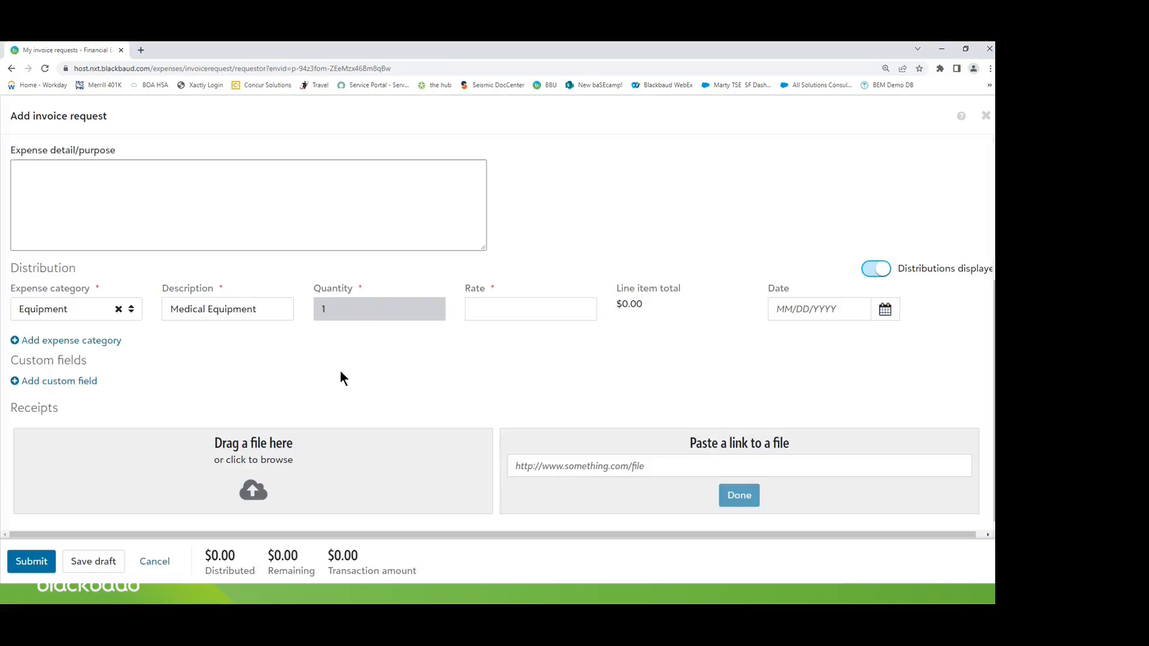
pyautogui.click(557, 316)
pyautogui.click(557, 316)
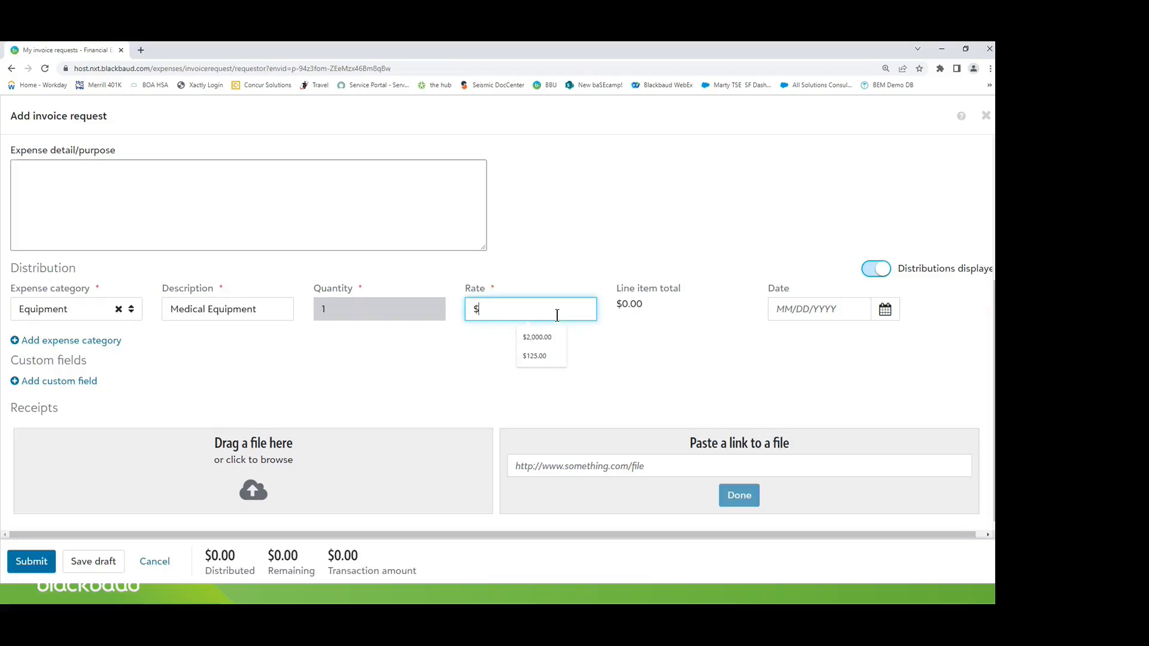
pyautogui.write('200.00')
pyautogui.press('Tab')
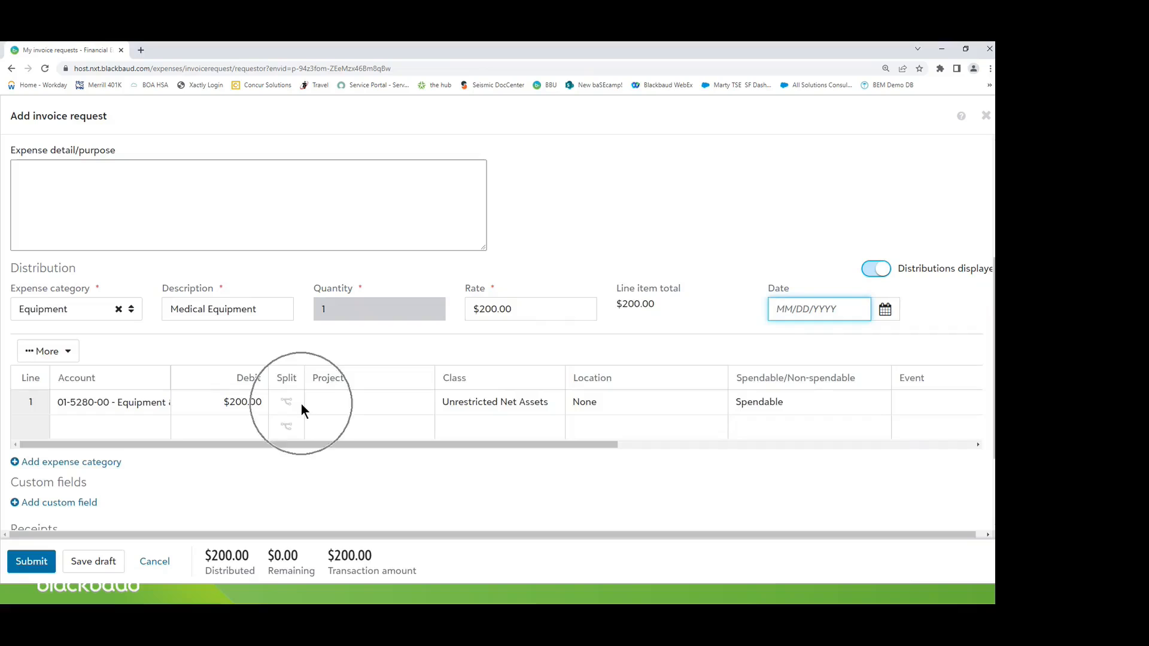
pyautogui.scroll(-3, 275, 421)
pyautogui.click(239, 452)
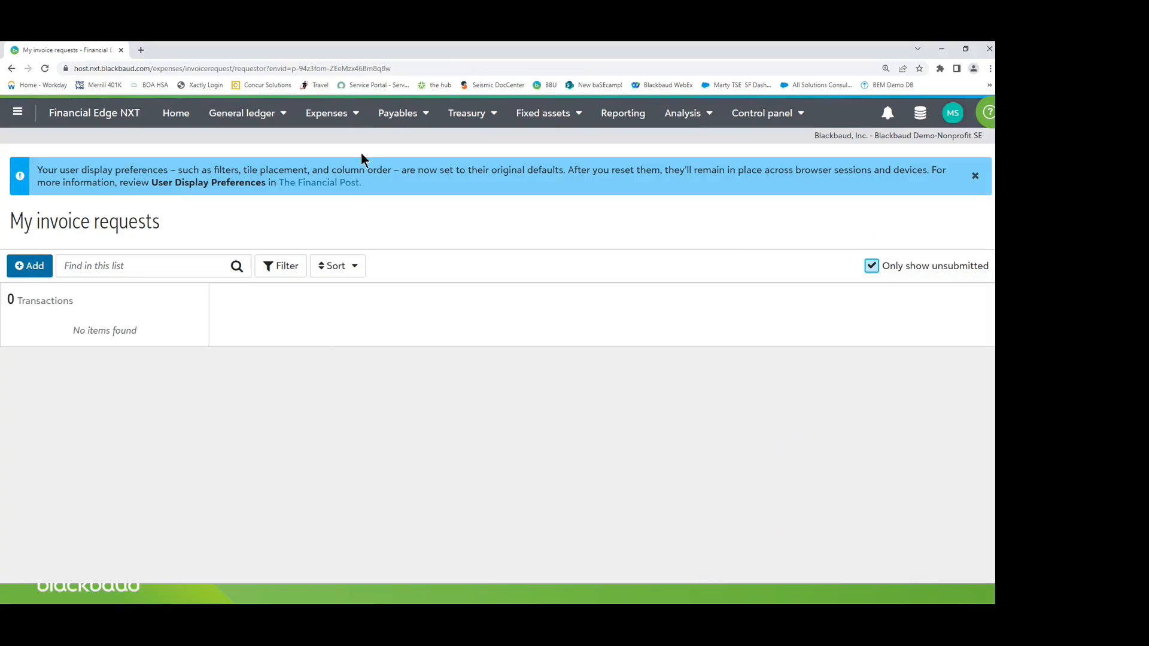
# Step: Go to the expense management overview and open the pending invoice requests awaiting your approval
pyautogui.click(358, 121)
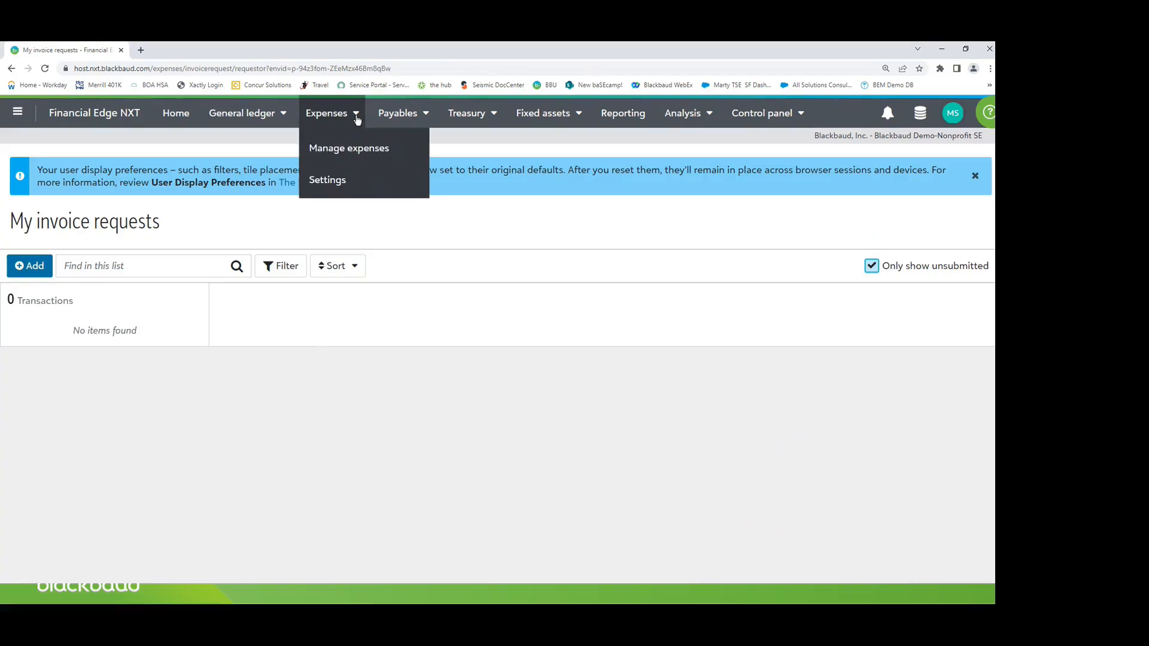
pyautogui.press('ctrl')
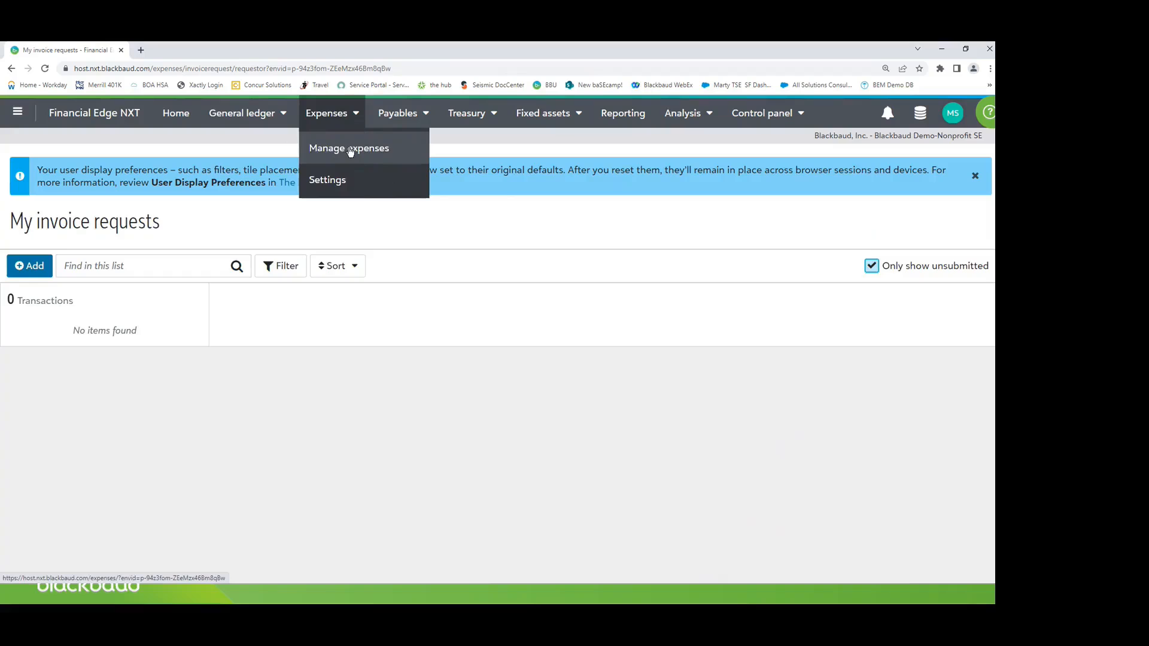
pyautogui.click(351, 149)
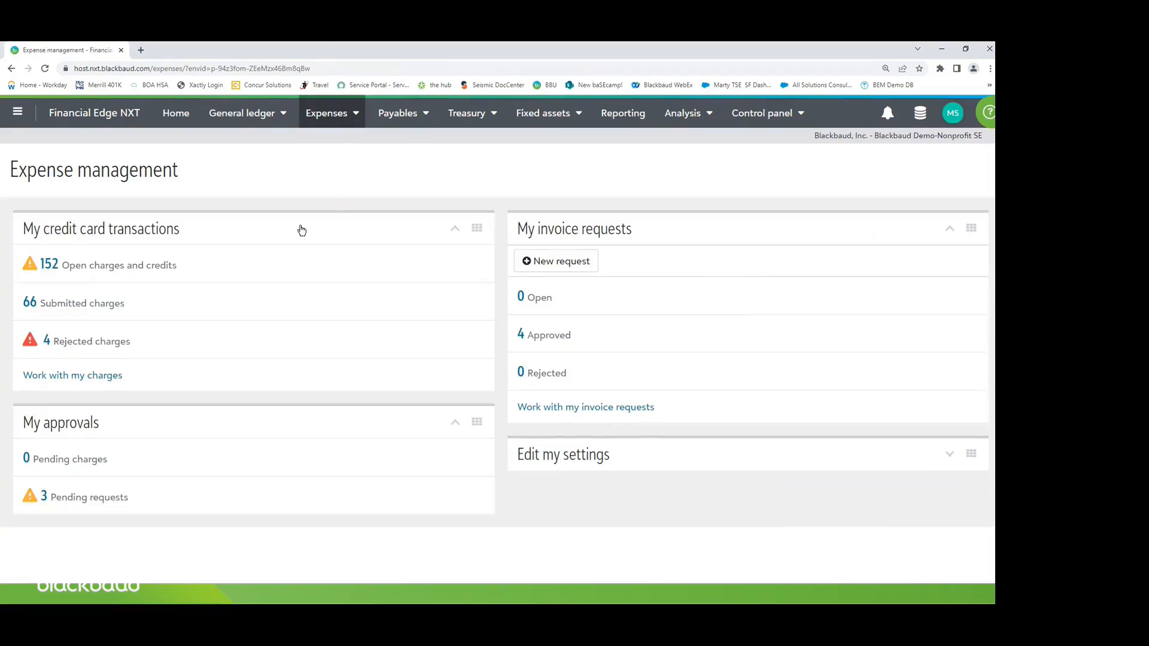
pyautogui.press('ctrl')
pyautogui.press('ctrl')
pyautogui.press('ctrl')
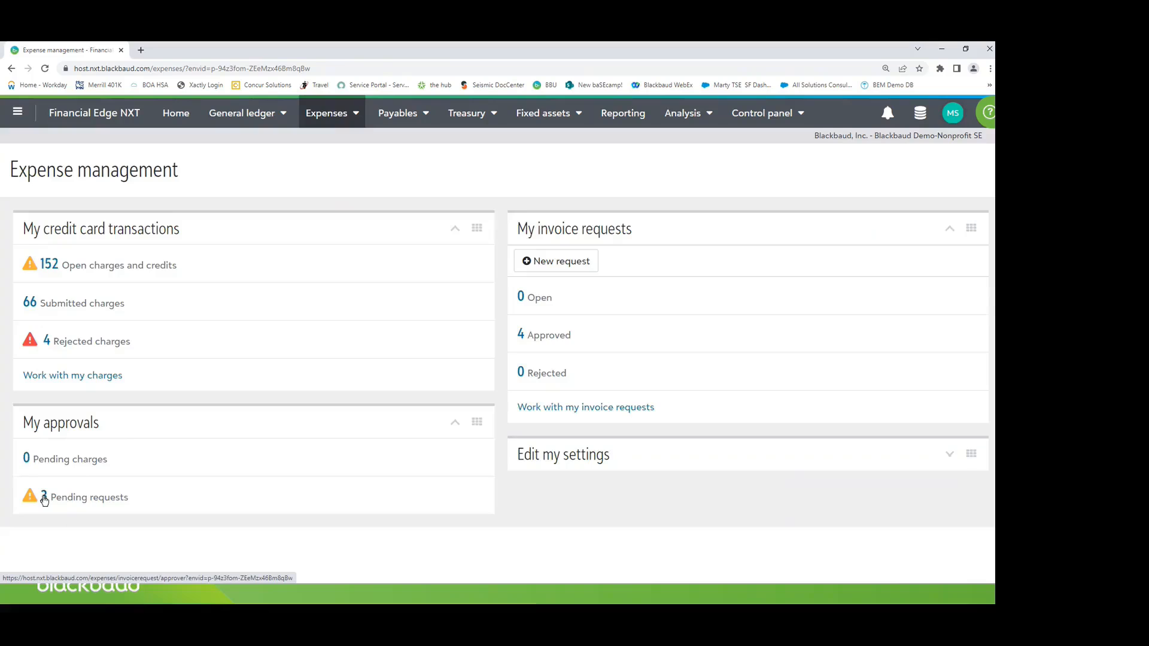
pyautogui.click(43, 498)
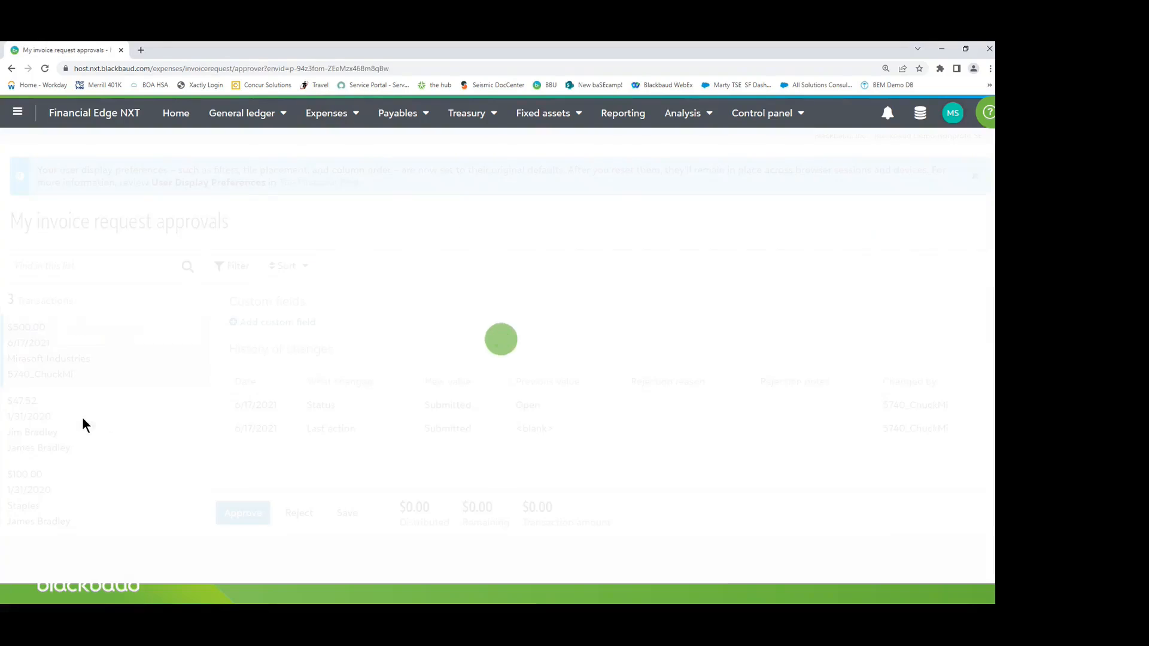
pyautogui.press('ctrl')
pyautogui.press('ctrl')
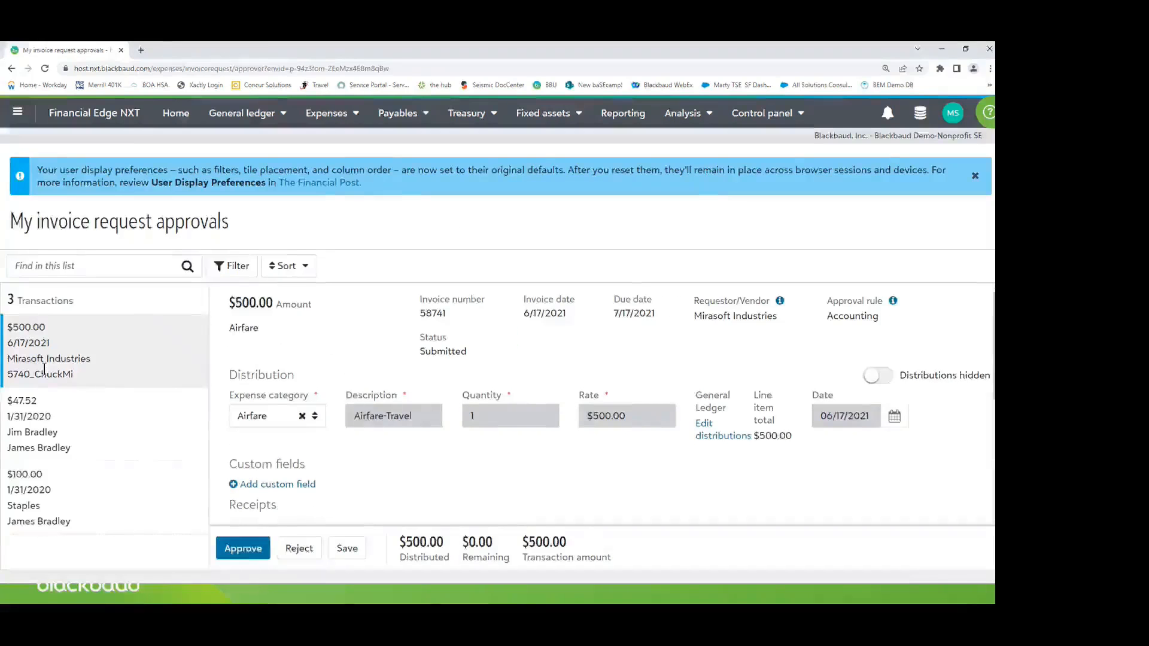
# Step: Open the $47.52 request dated 1/31/2020 and examine its distribution, attached receipt and history of changes
pyautogui.click(32, 415)
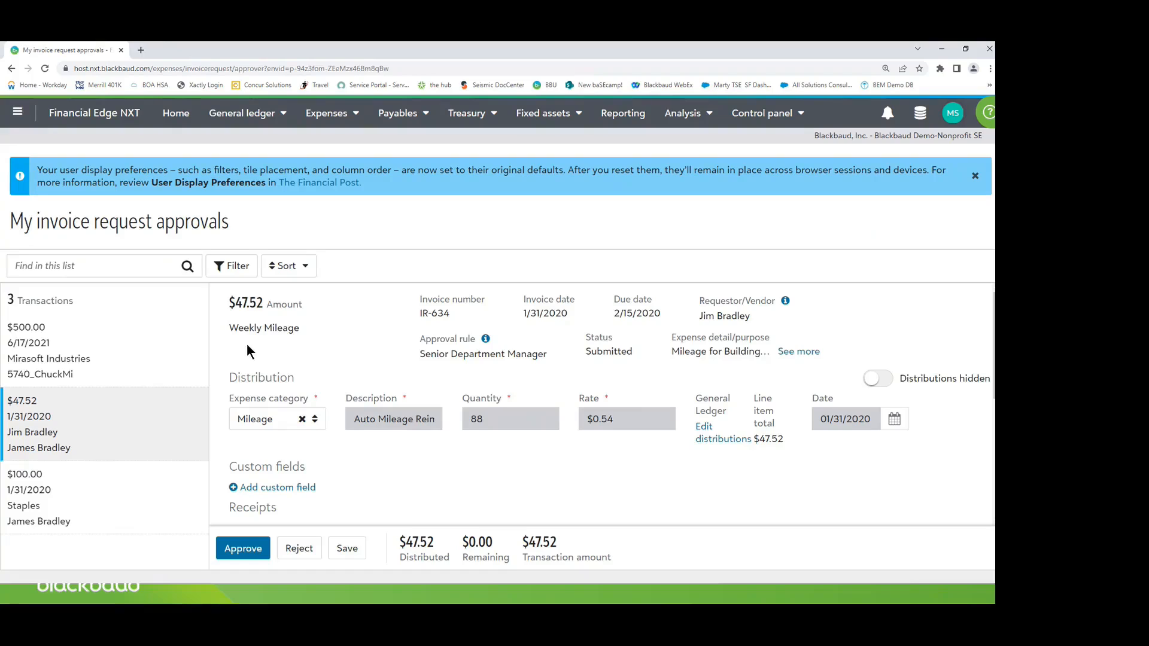
pyautogui.scroll(-3, 247, 344)
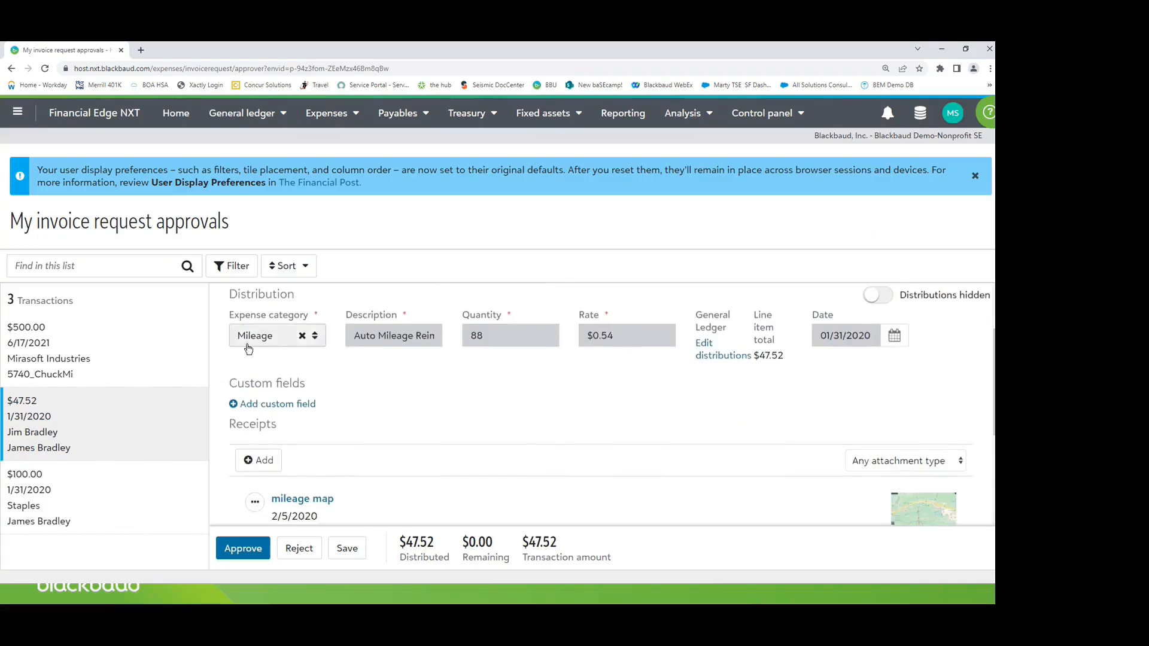
pyautogui.scroll(-2, 248, 349)
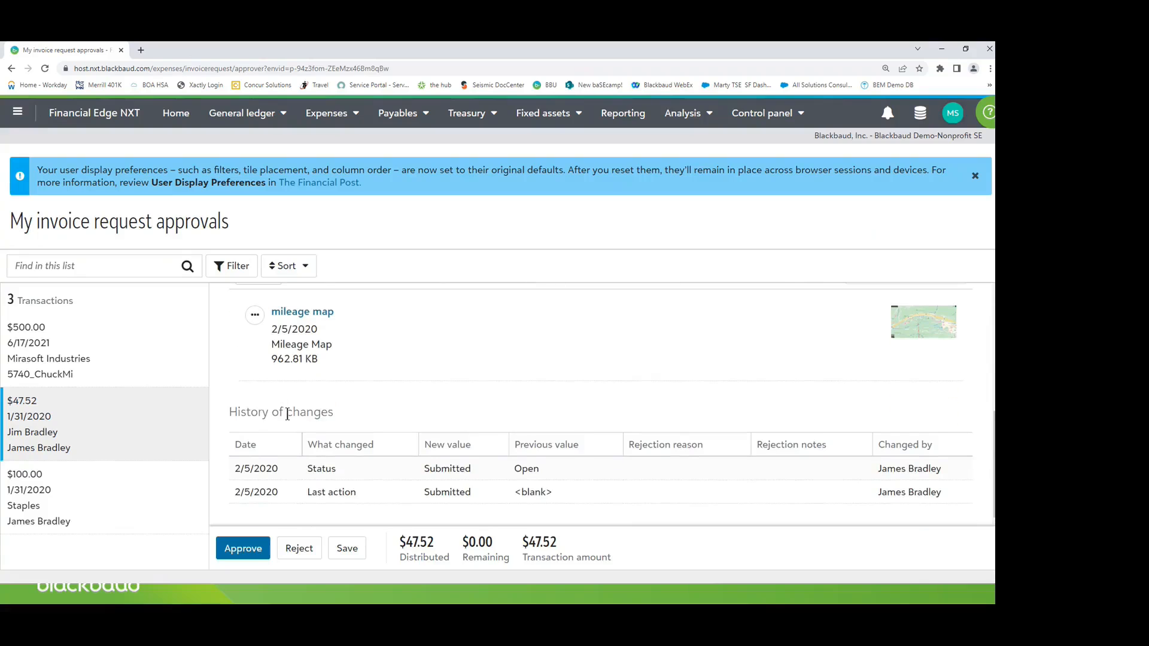
pyautogui.press('ctrl')
pyautogui.press('ctrl')
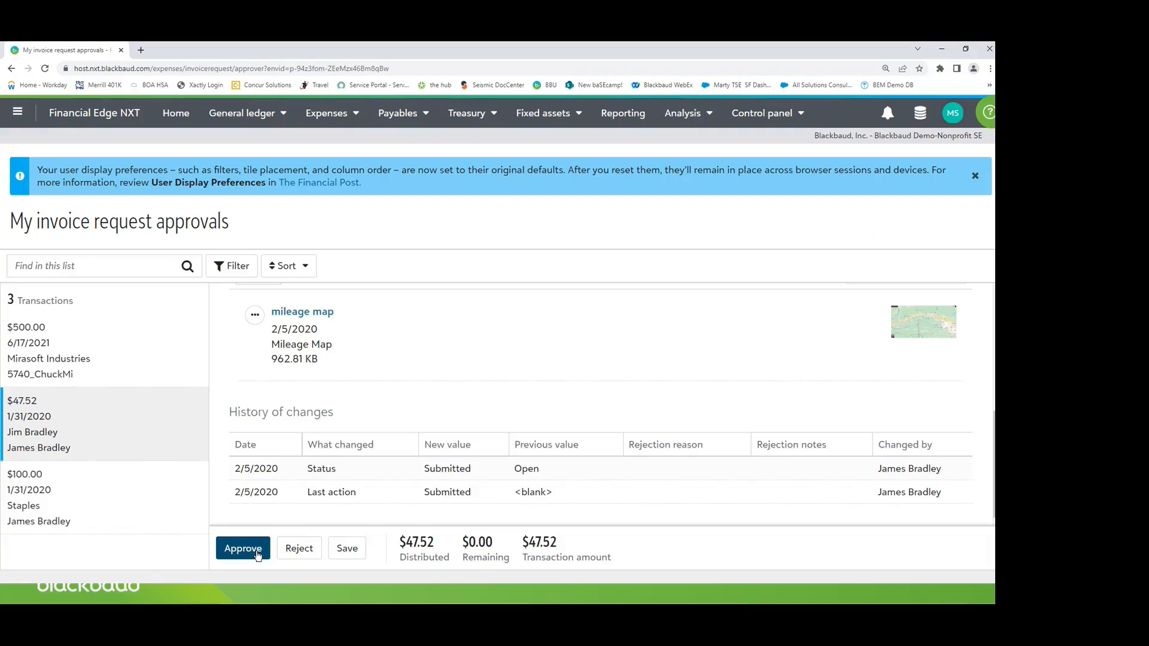
# Step: Start rejecting the $47.52 mileage request, look through the available rejection reasons and the notes field, and cancel the rejection
pyautogui.click(294, 553)
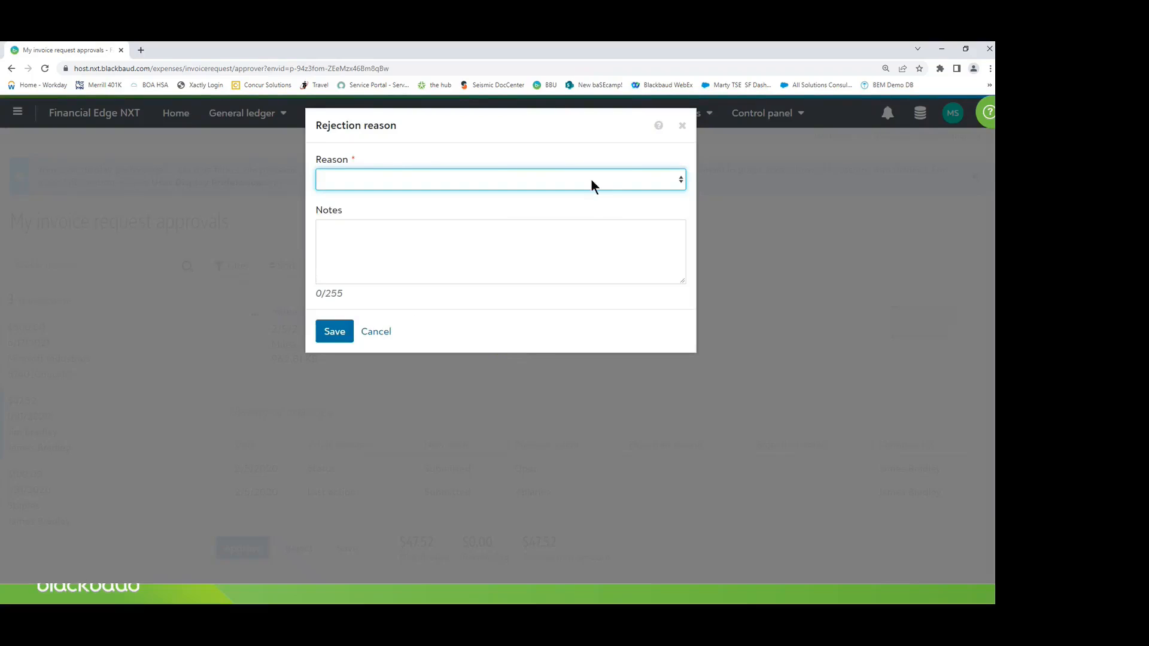
pyautogui.click(680, 181)
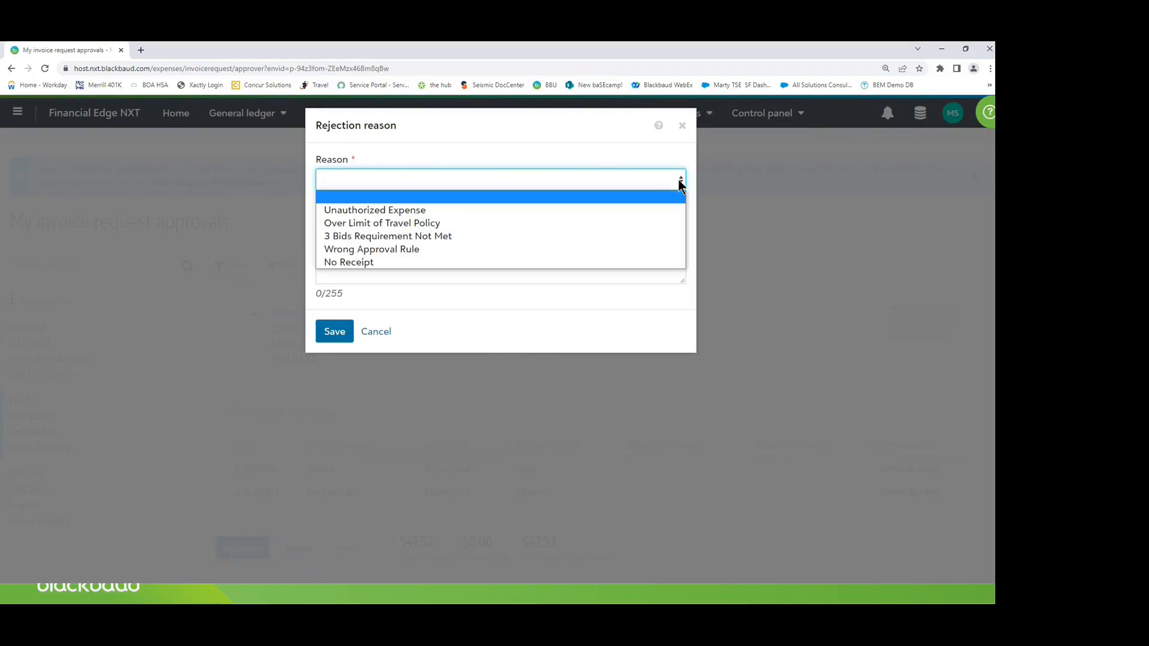
pyautogui.click(482, 151)
pyautogui.click(383, 251)
pyautogui.click(383, 251)
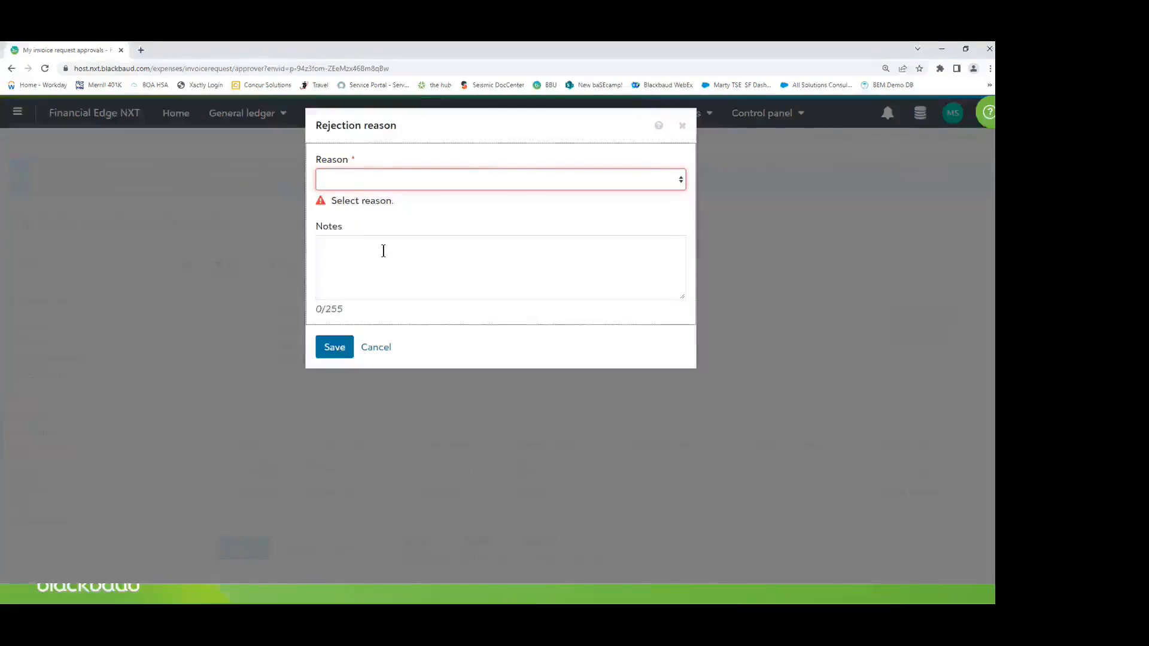
pyautogui.click(337, 350)
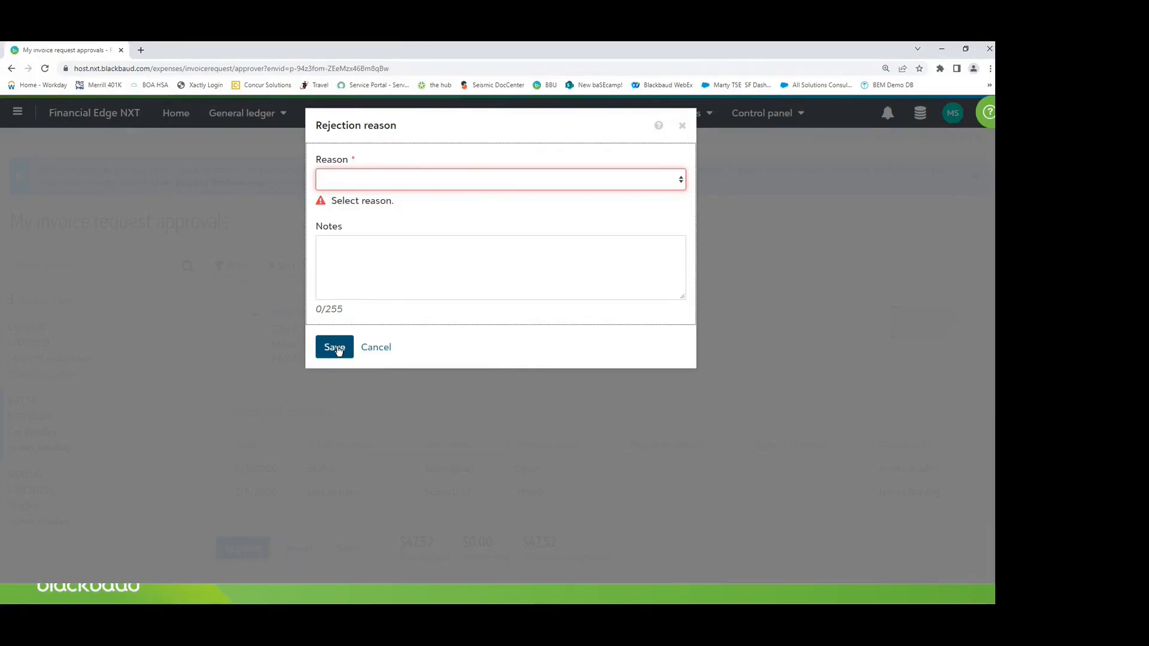
pyautogui.click(368, 352)
pyautogui.click(375, 350)
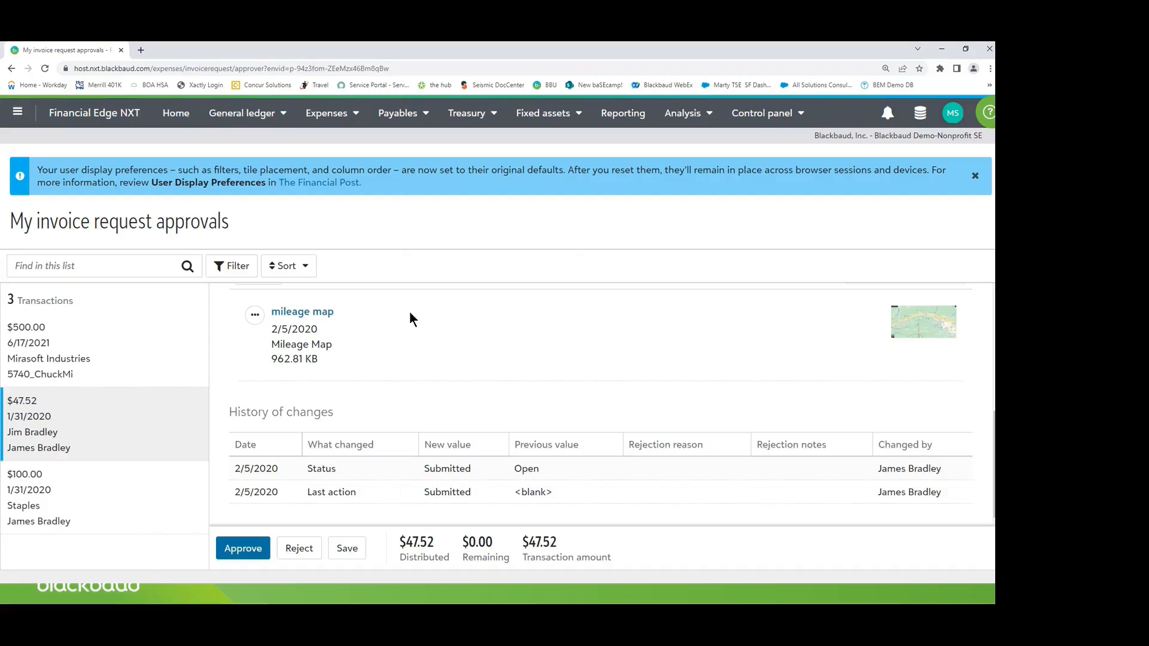
pyautogui.click(353, 552)
# Step: Open the payables invoices list and remove its Pending status and last month invoice date filters
pyautogui.click(427, 121)
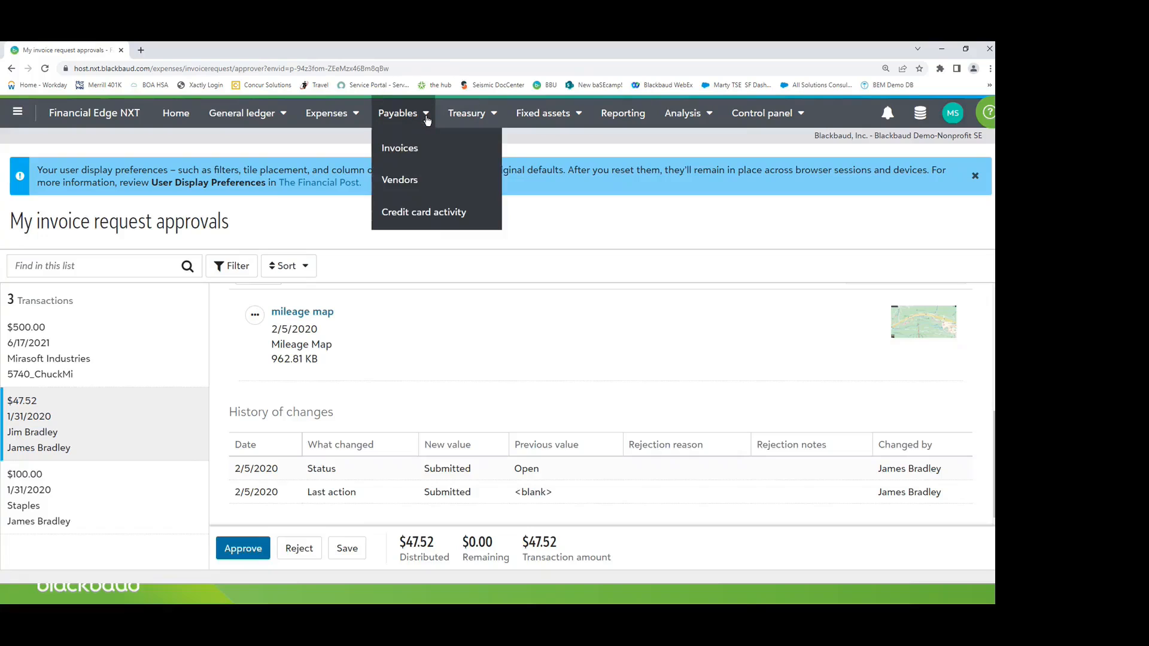
pyautogui.click(408, 147)
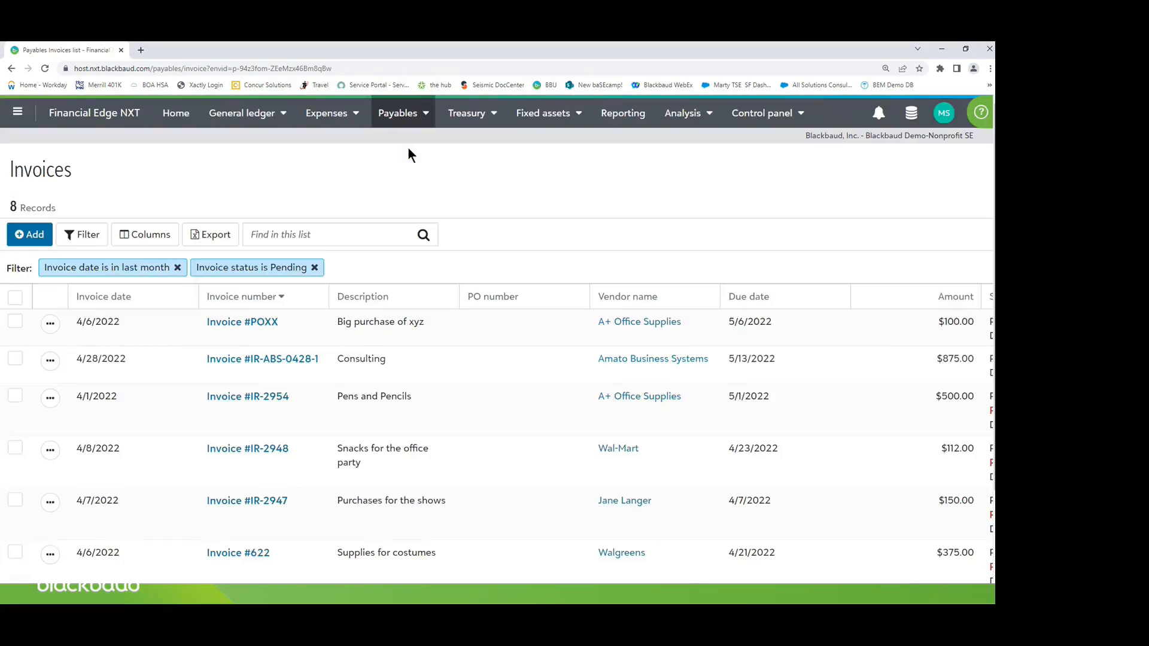
pyautogui.click(314, 268)
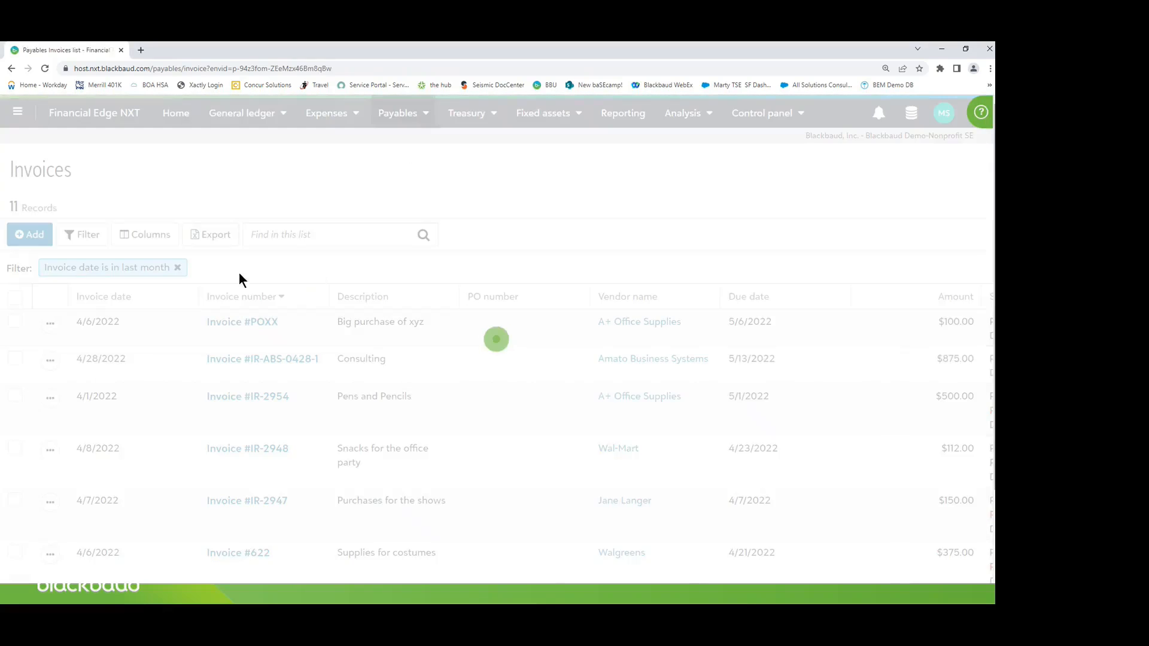
pyautogui.click(178, 267)
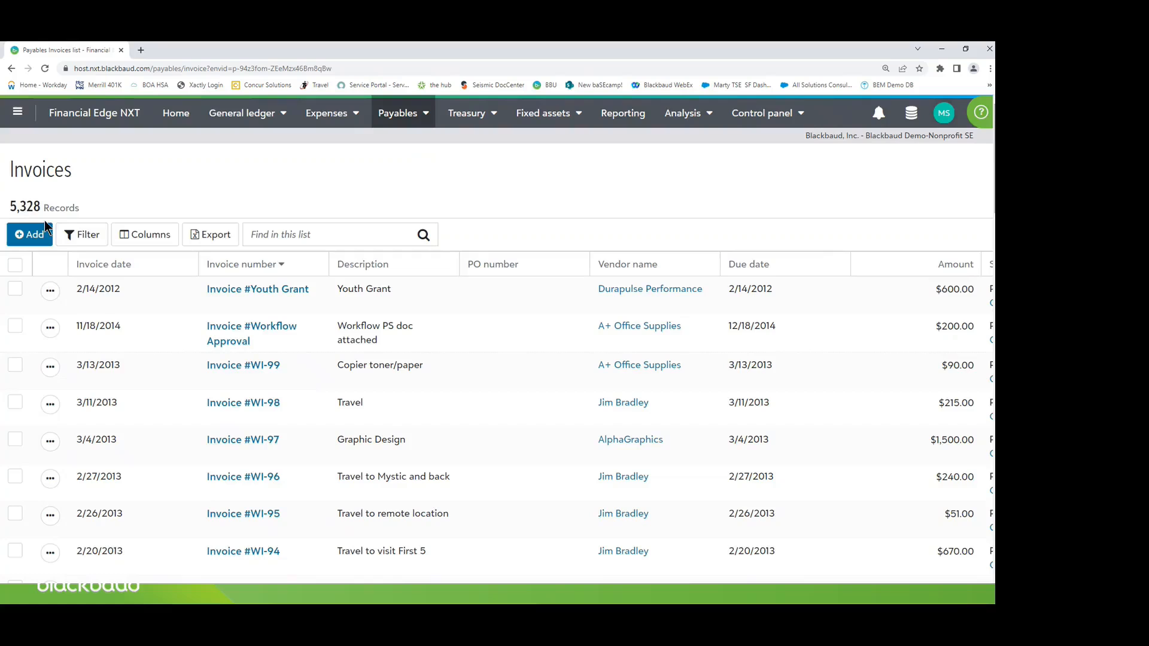
# Step: Filter the invoices list by Pending invoice status and an invoice date of Last month
pyautogui.click(92, 242)
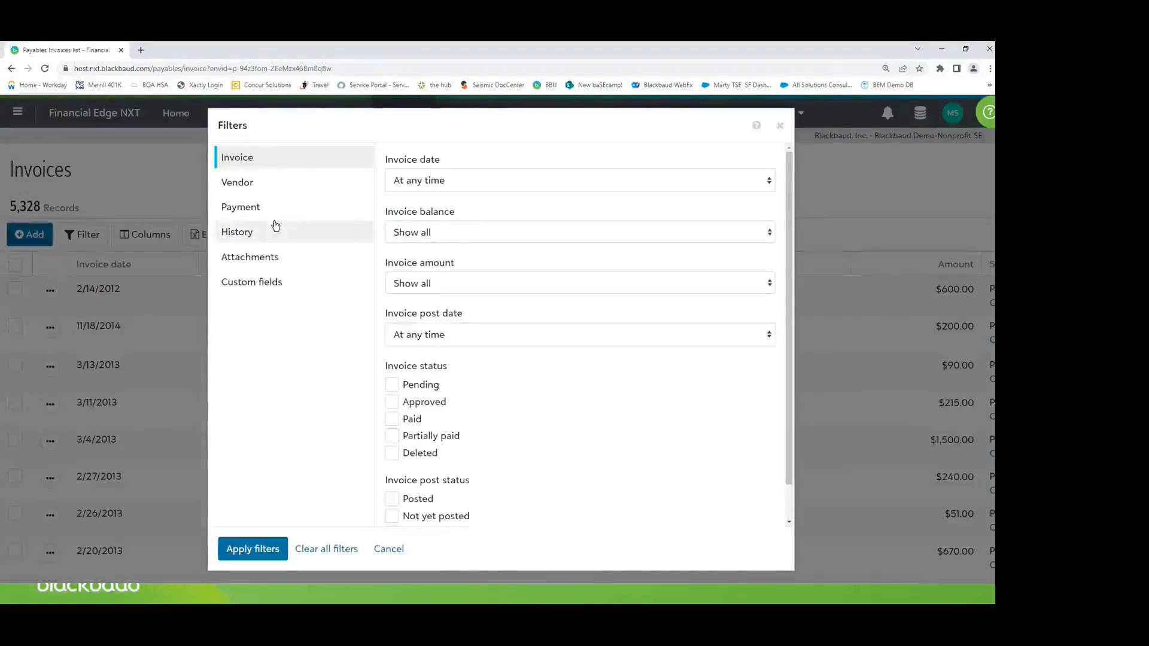
pyautogui.click(249, 165)
pyautogui.click(249, 165)
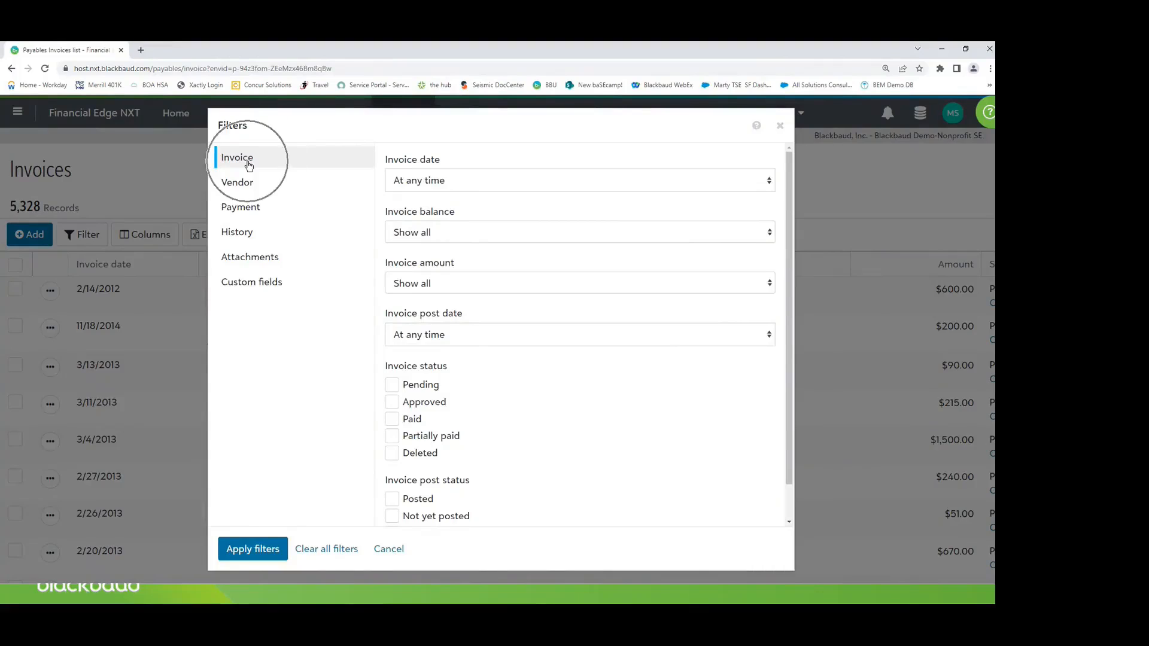
pyautogui.click(393, 386)
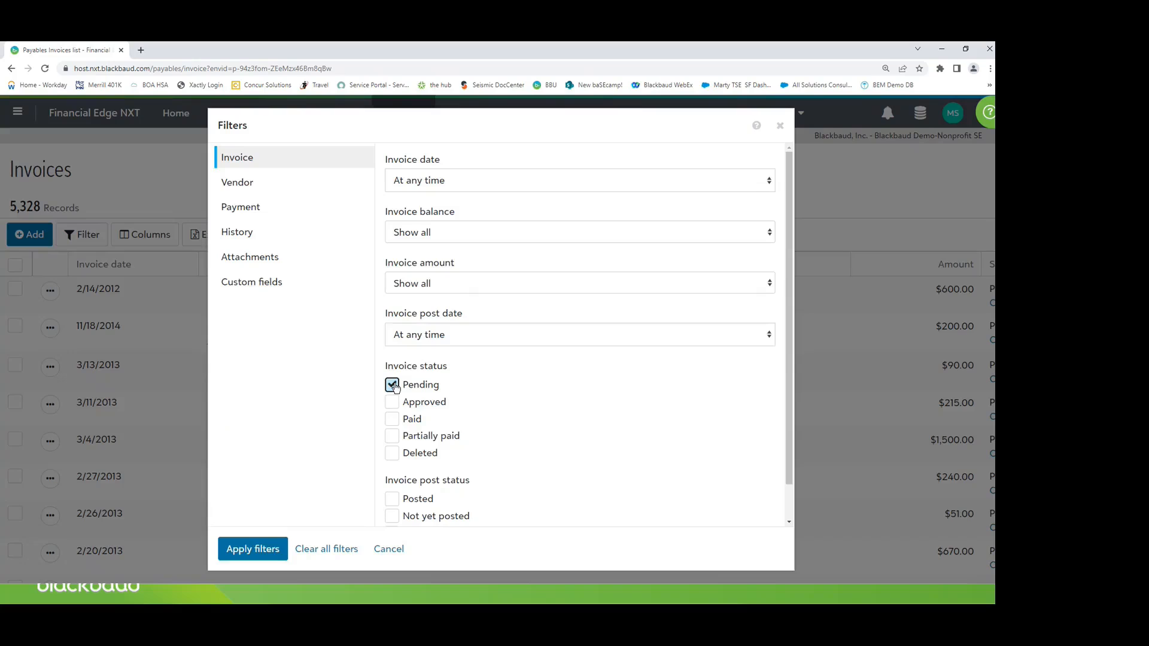
pyautogui.click(766, 183)
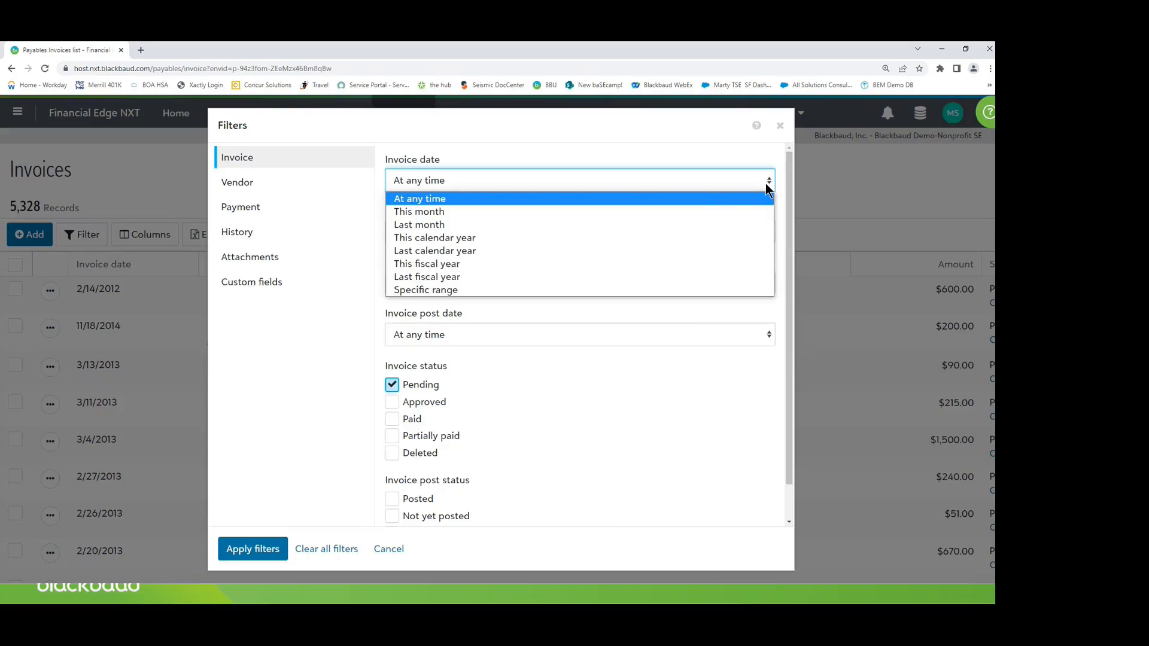
pyautogui.click(583, 213)
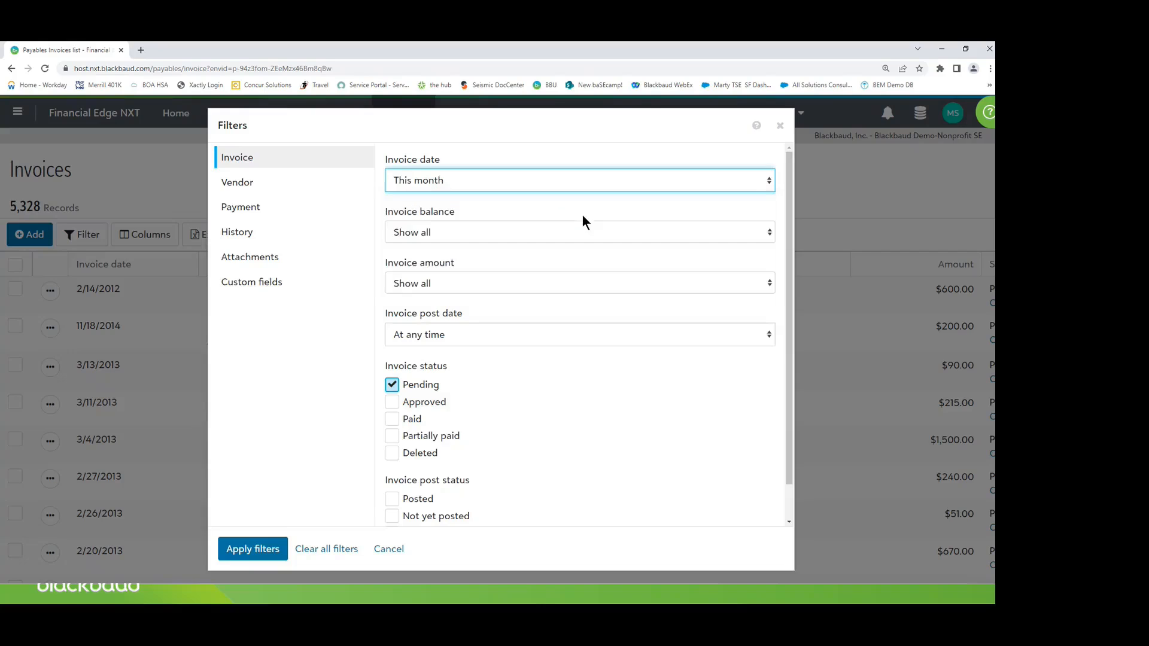
pyautogui.click(769, 181)
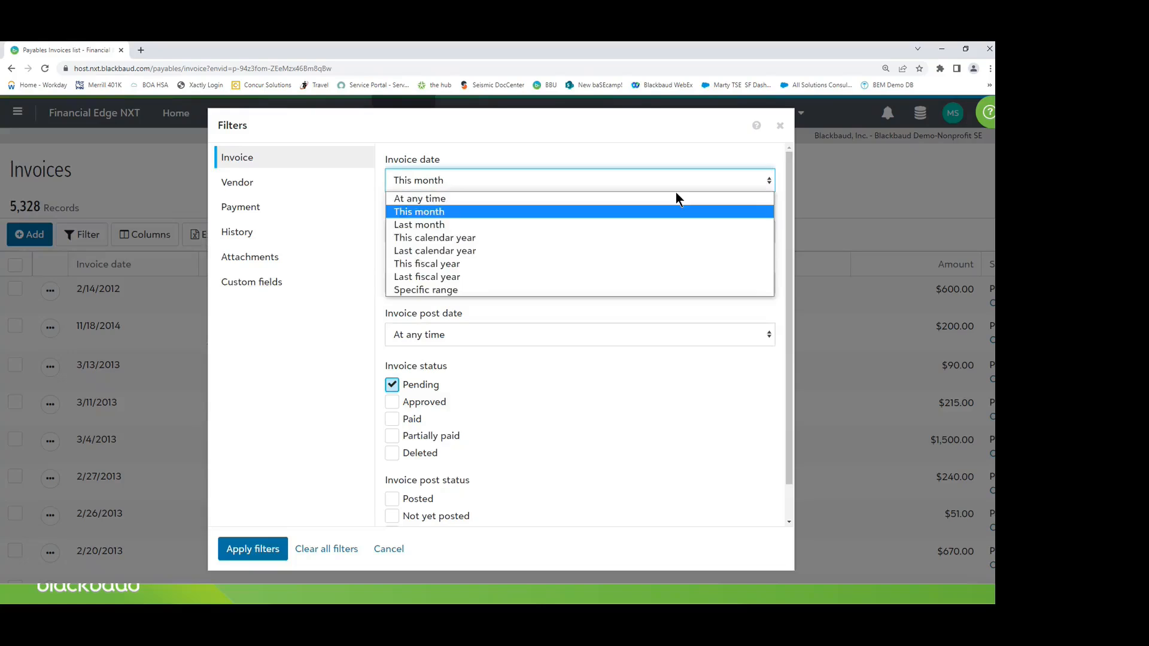
pyautogui.click(496, 225)
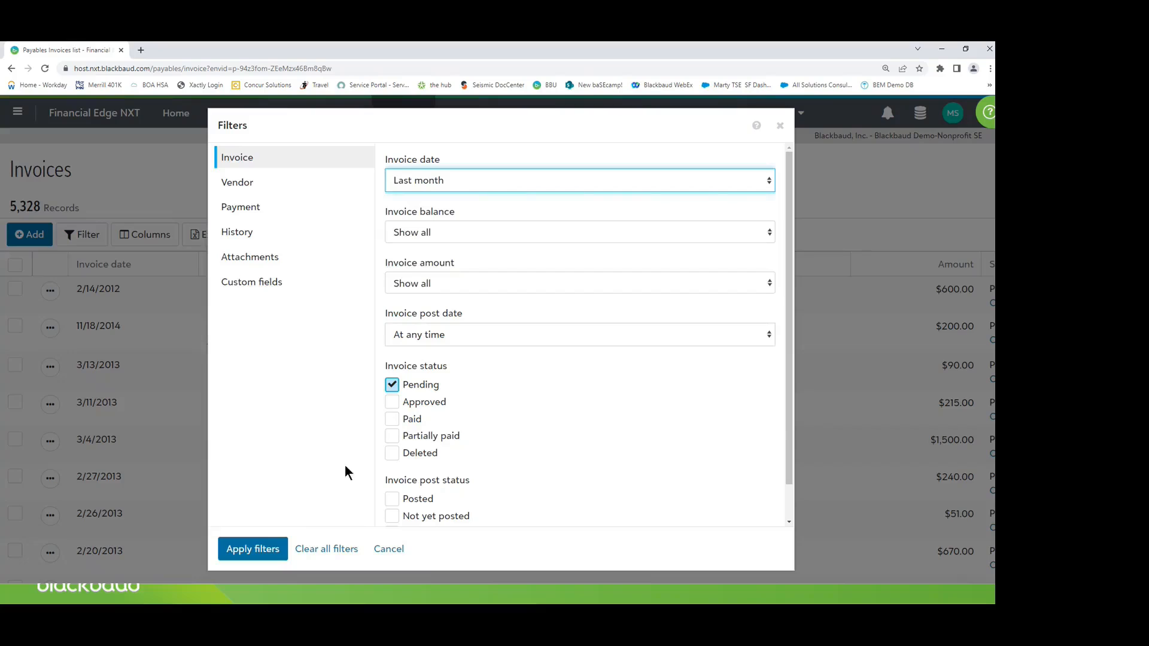
pyautogui.click(262, 551)
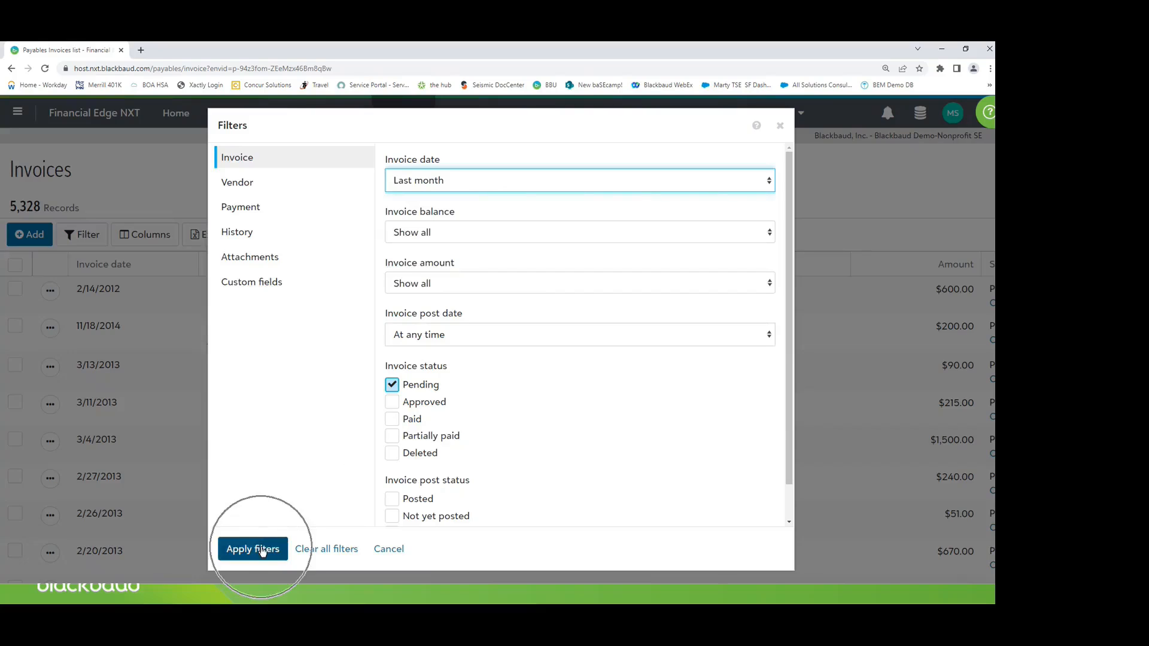
pyautogui.click(40, 215)
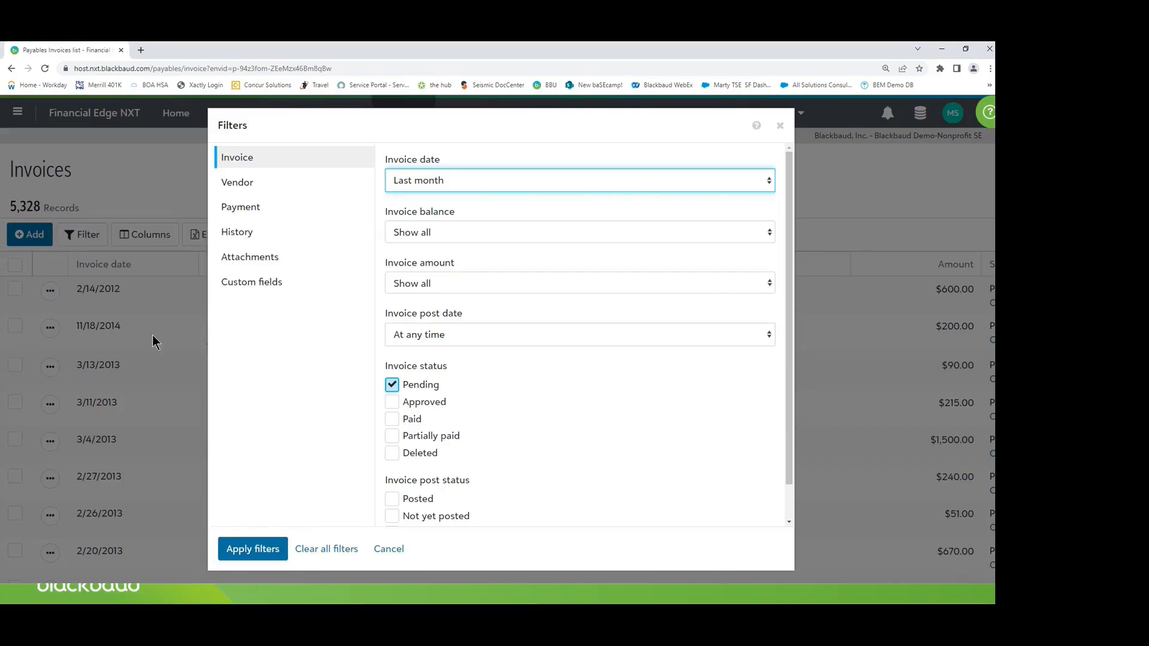
pyautogui.click(250, 548)
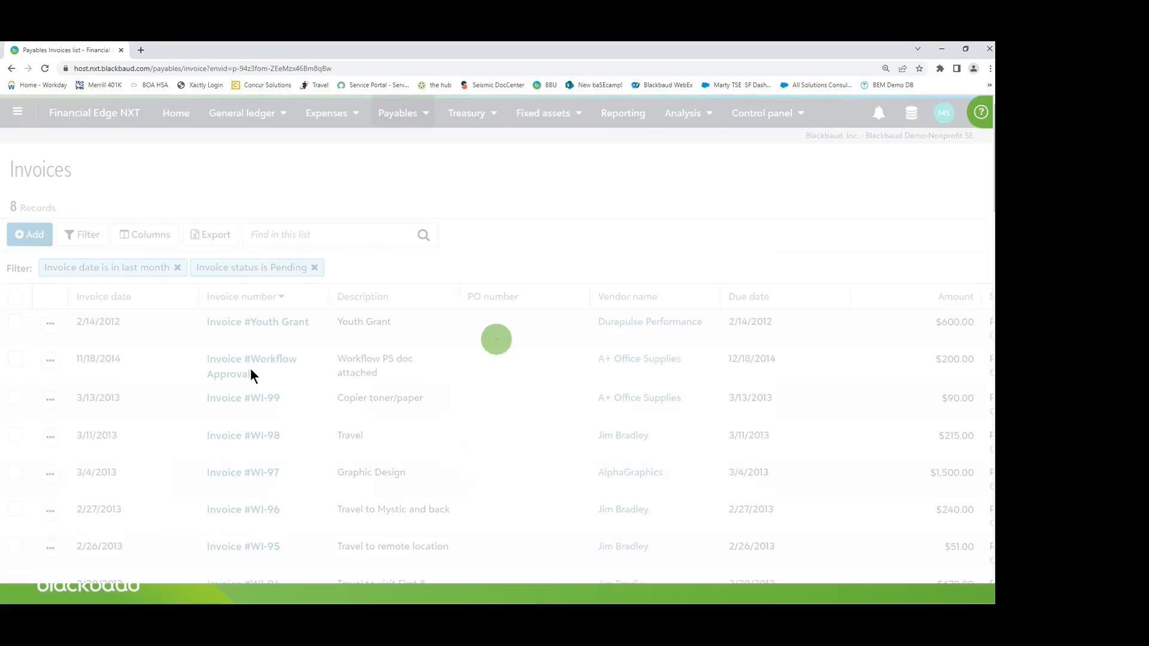
# Step: Review the filtered pending invoices, select all of them as for bulk approval, and clear the selection
pyautogui.scroll(-1, 250, 370)
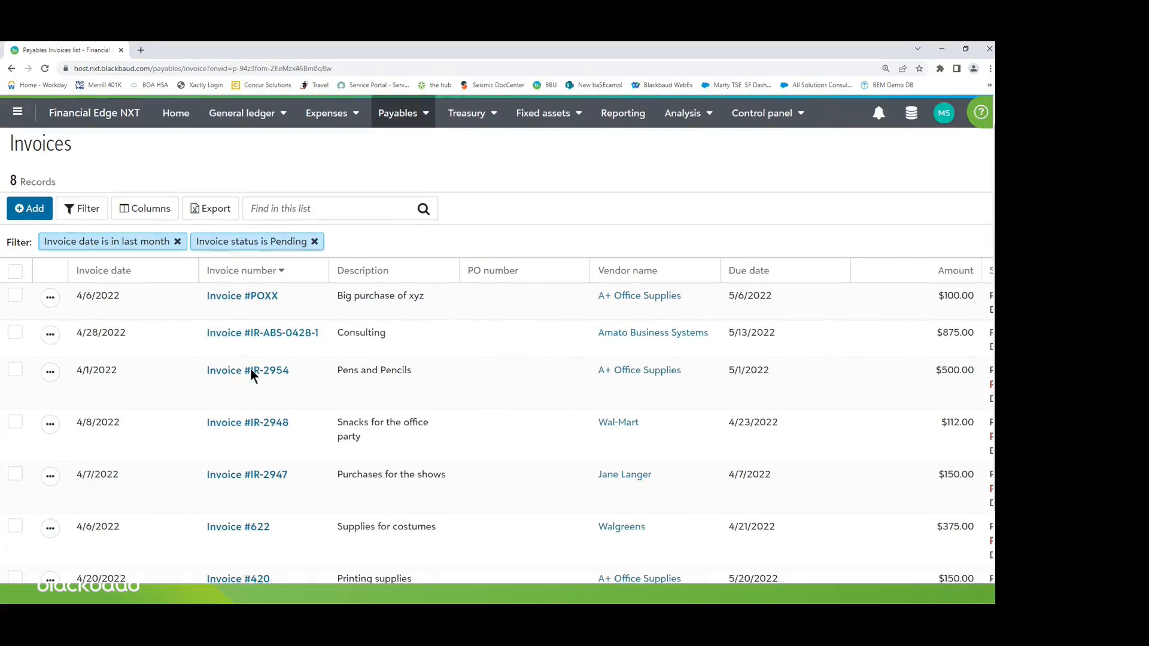
pyautogui.scroll(-1, 251, 370)
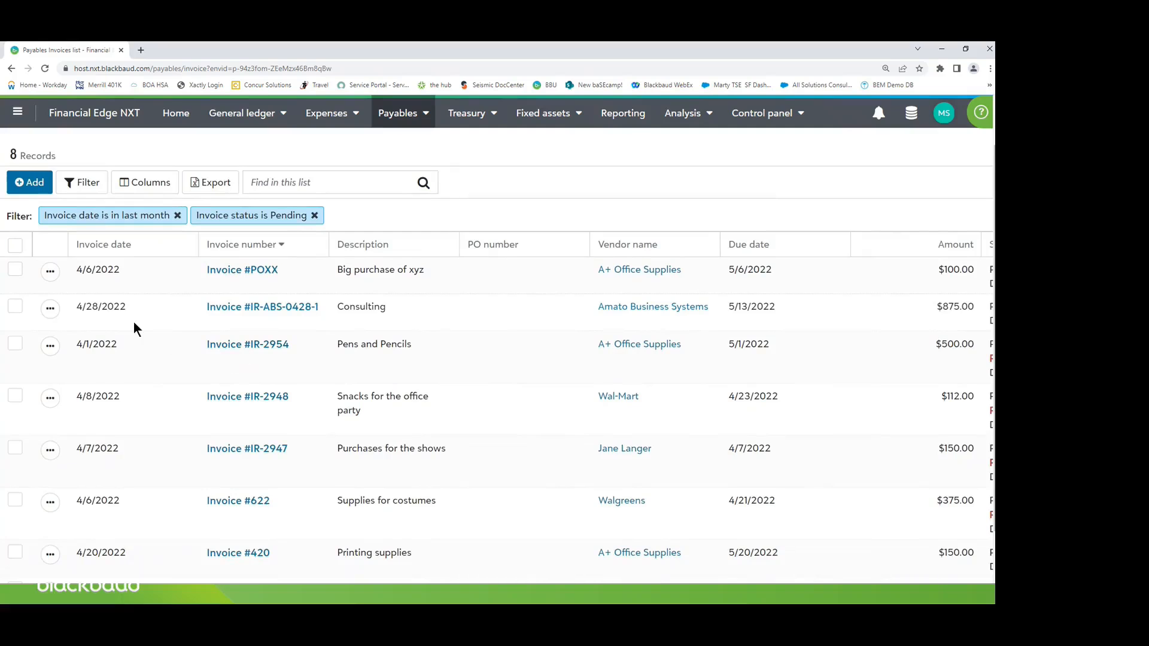
pyautogui.click(18, 250)
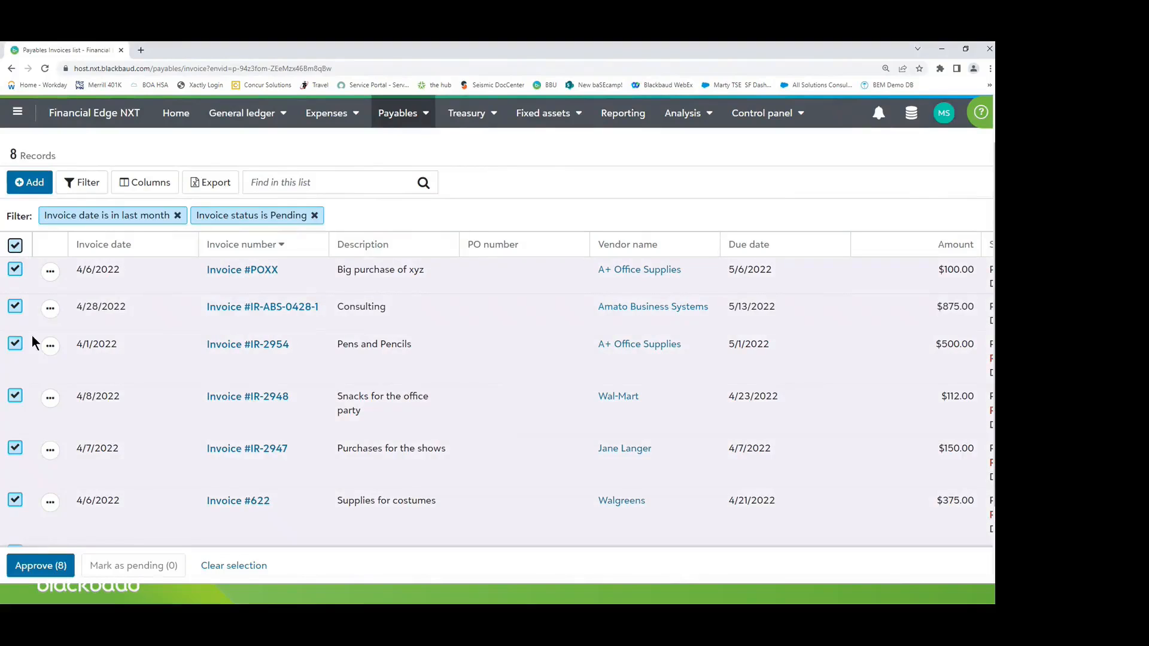
pyautogui.click(39, 569)
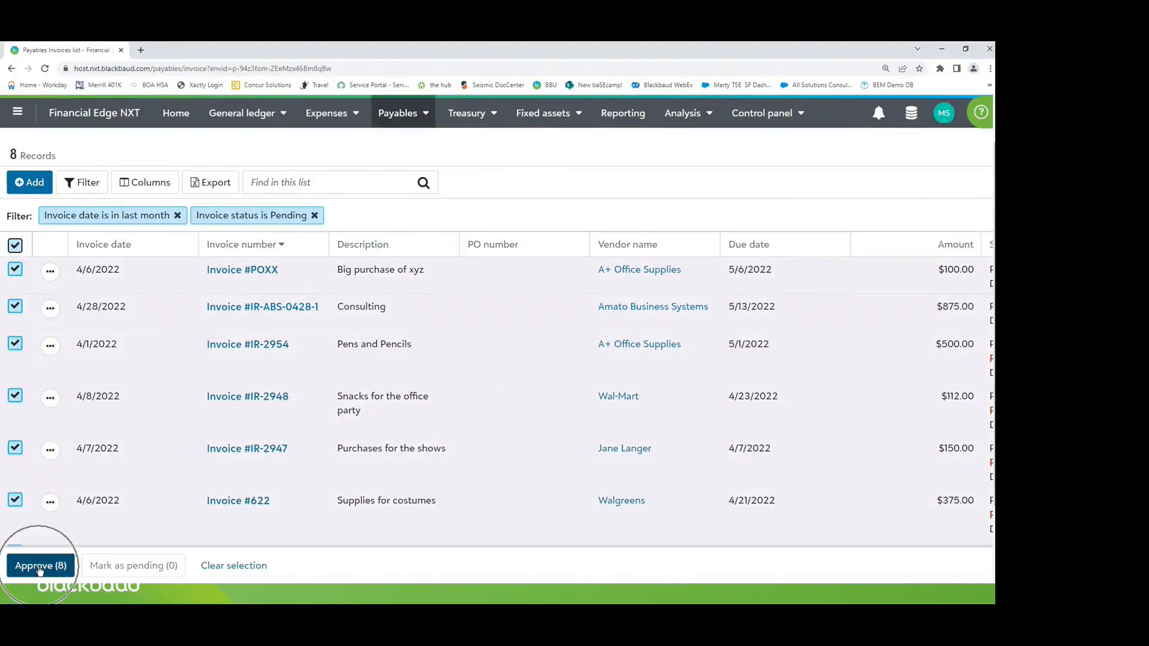
pyautogui.click(17, 248)
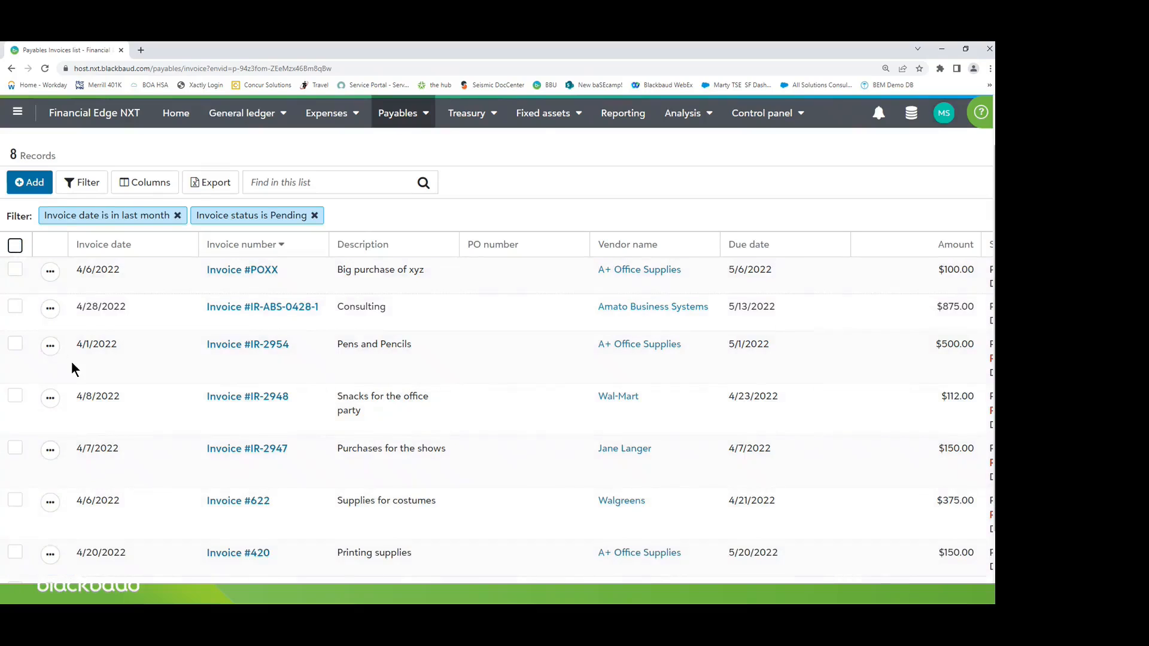
# Step: View the Walgreens "Supplies for costumes" invoice and examine its payments, attached invoice copy, due date and status
pyautogui.scroll(-1, 70, 361)
pyautogui.click(53, 455)
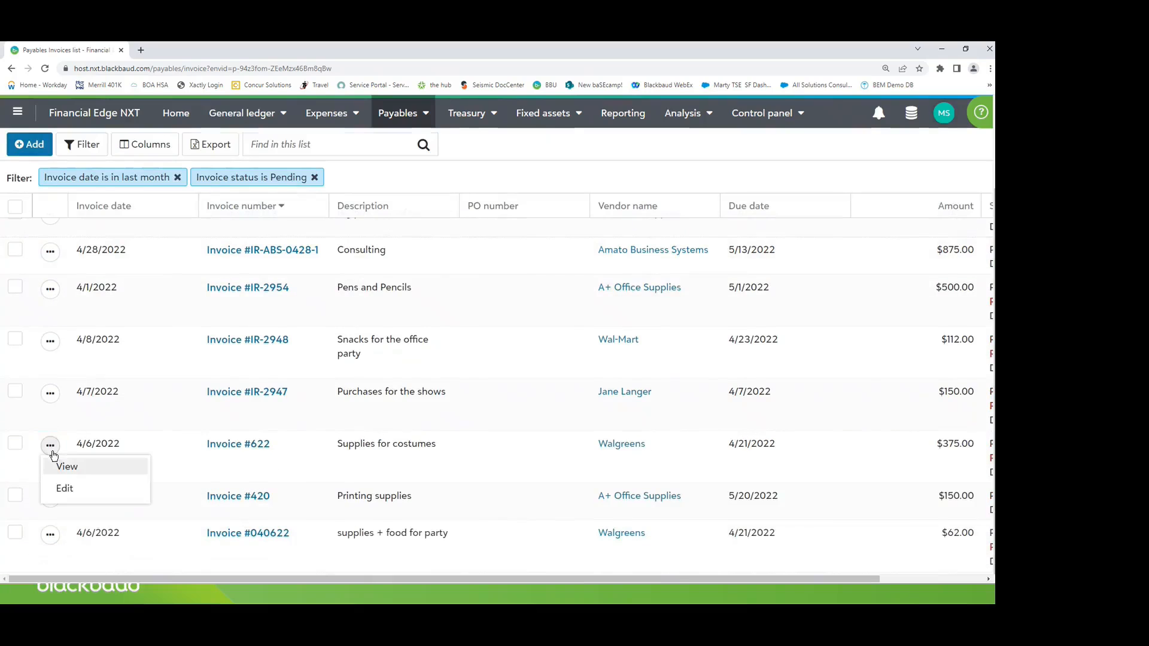
pyautogui.click(62, 470)
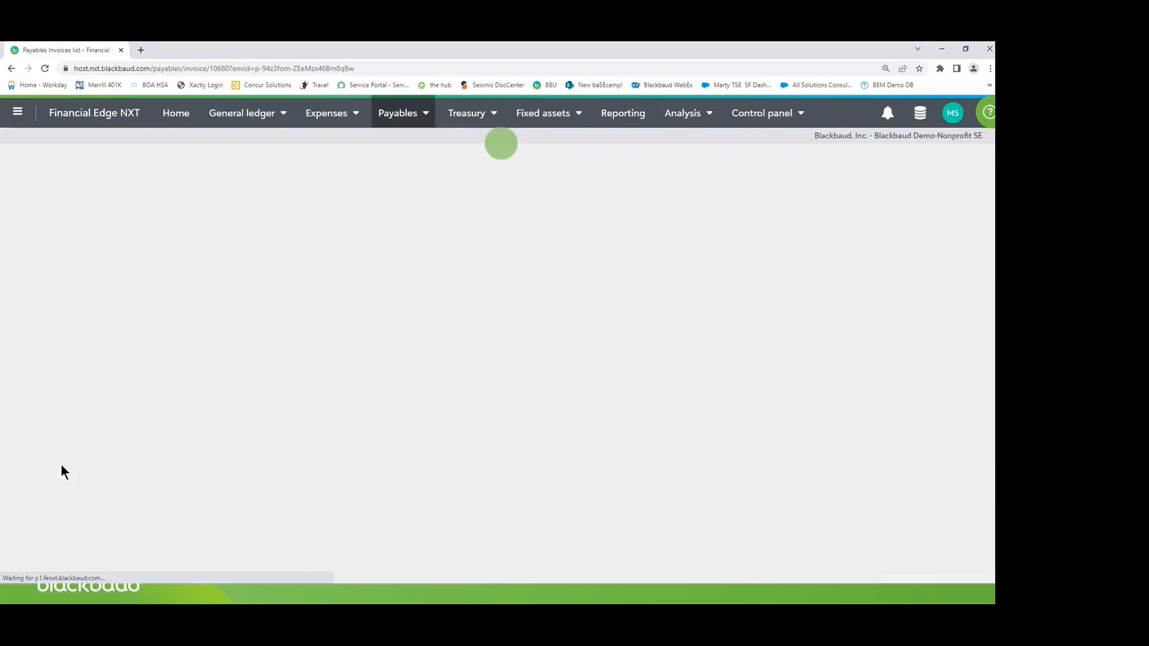
pyautogui.scroll(-2, 166, 381)
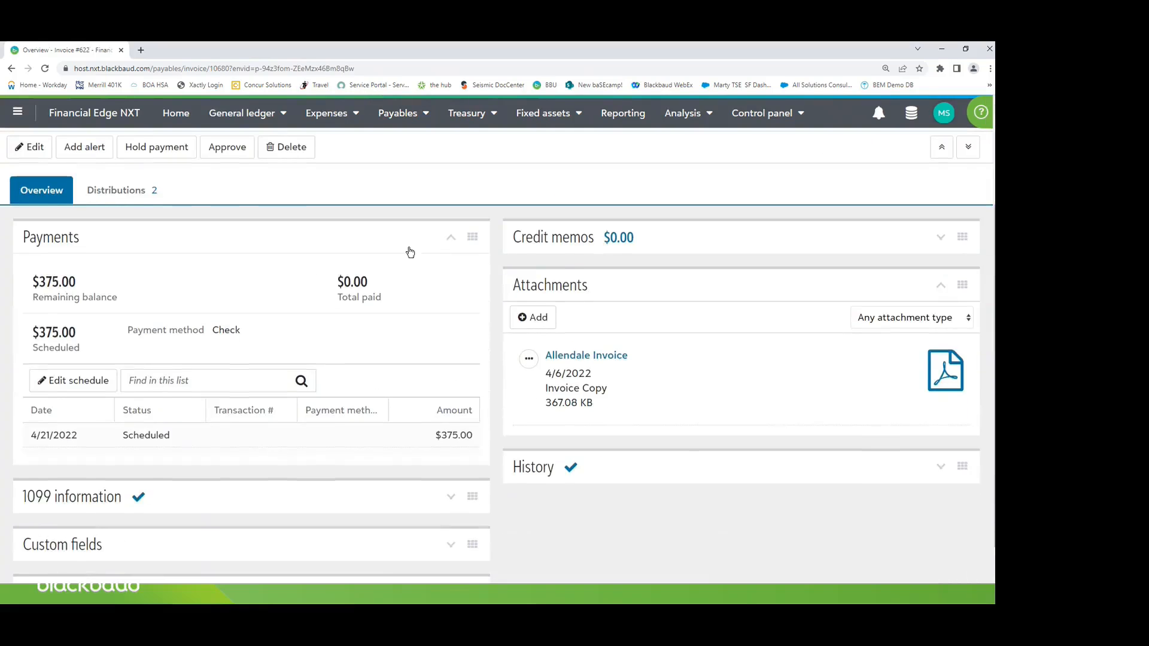
pyautogui.click(452, 237)
pyautogui.click(453, 324)
pyautogui.press('ctrl')
pyautogui.press('ctrl')
pyautogui.press('ctrl')
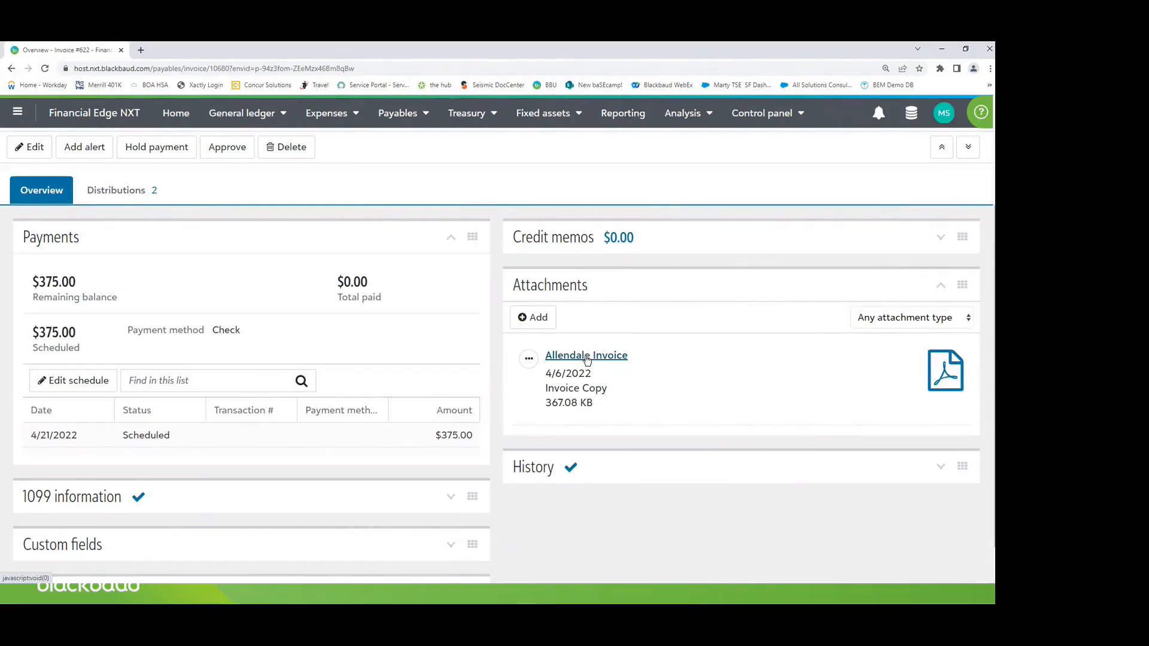
pyautogui.scroll(2, 587, 359)
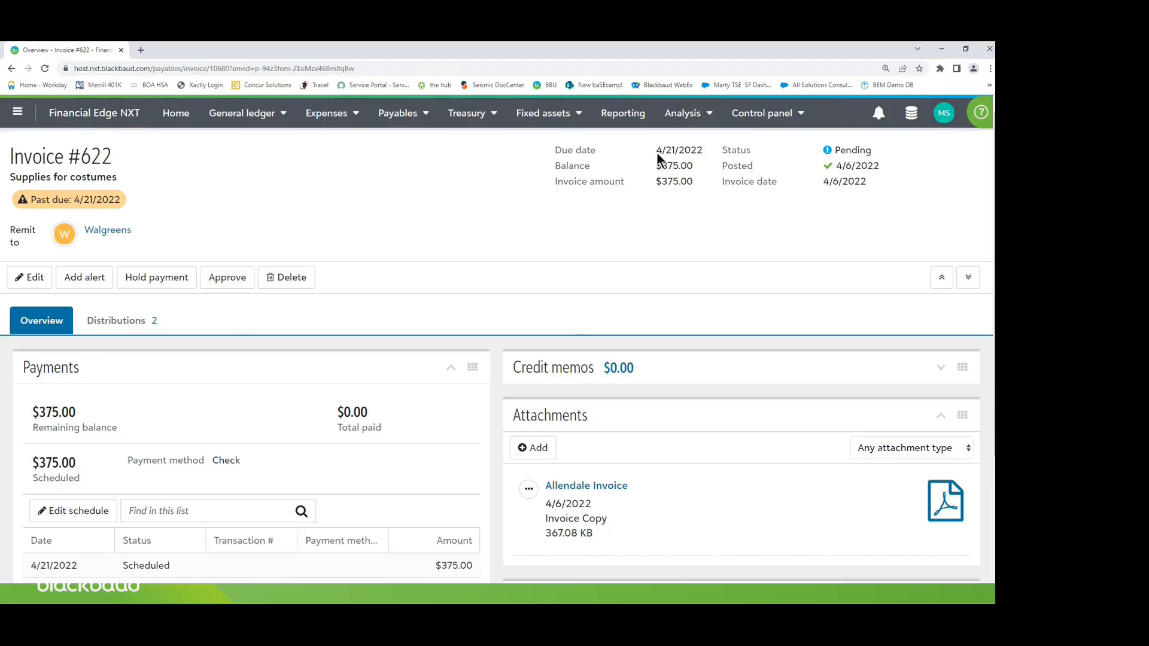
# Step: Open the analysis dashboards and switch to the Payables dashboard
pyautogui.click(702, 119)
pyautogui.click(701, 147)
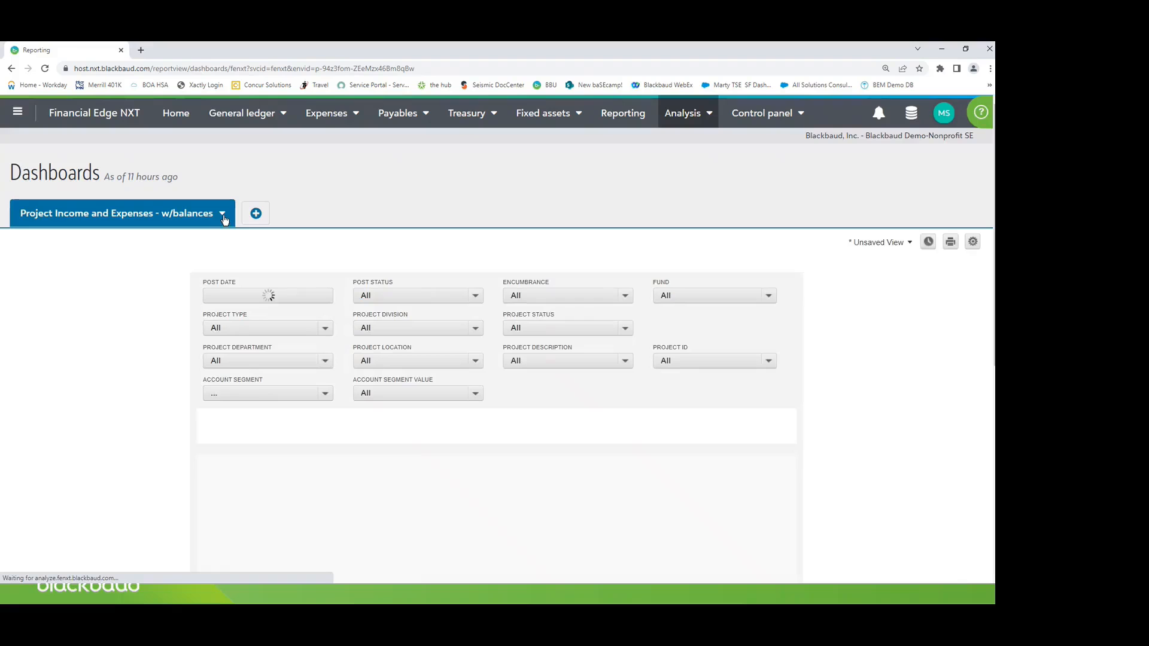
pyautogui.click(225, 218)
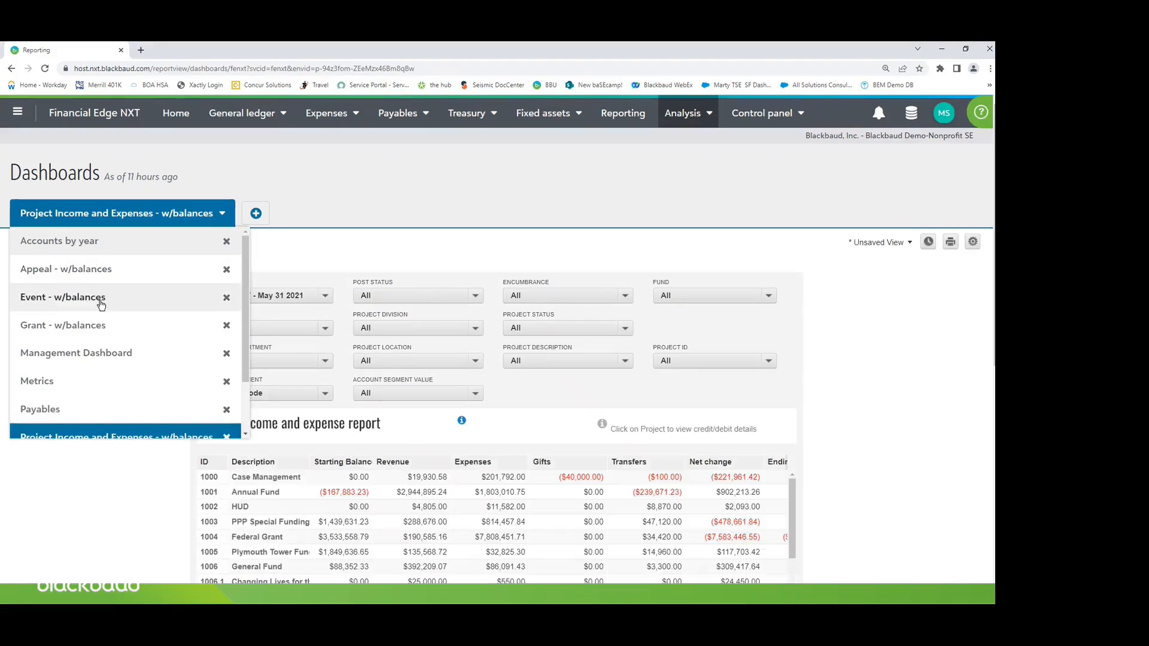
pyautogui.scroll(-1, 100, 305)
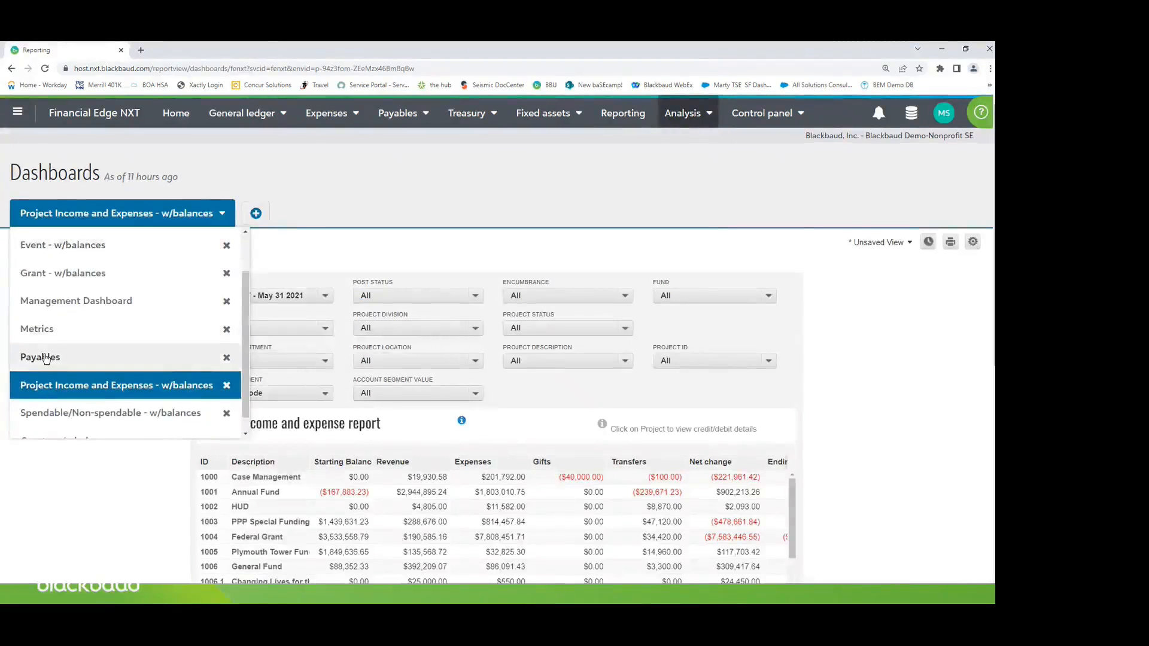
pyautogui.click(45, 356)
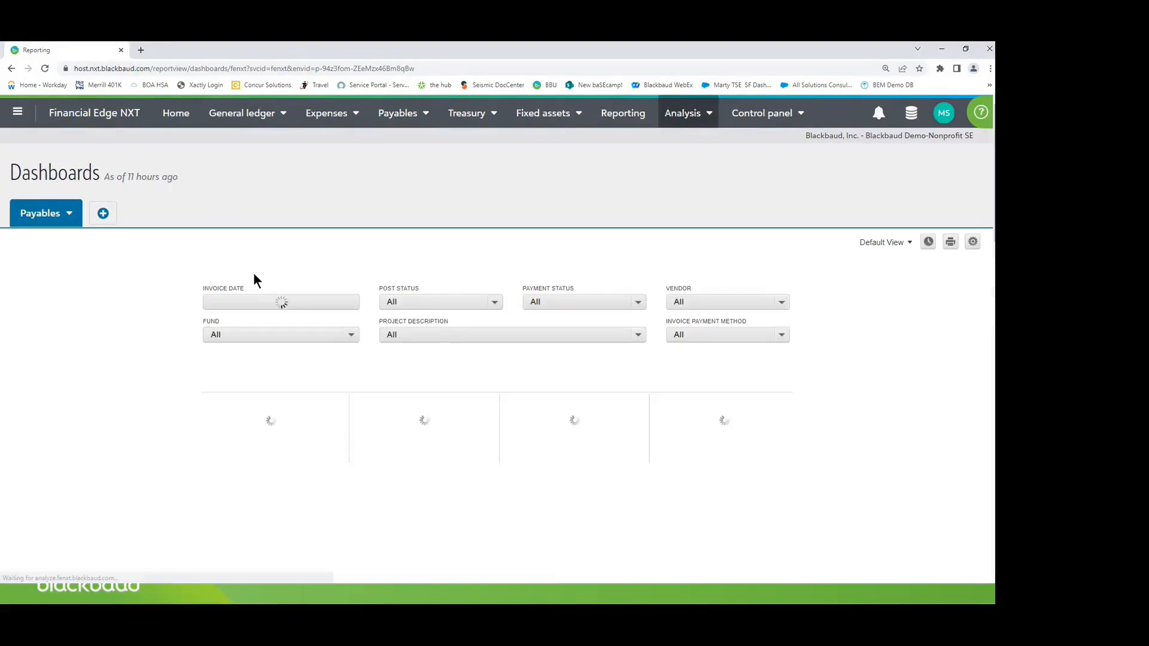
# Step: Examine the Payables dashboard's filters, summary, aged accounts payable, invoice status charts and unpaid invoices list
pyautogui.scroll(-1, 164, 296)
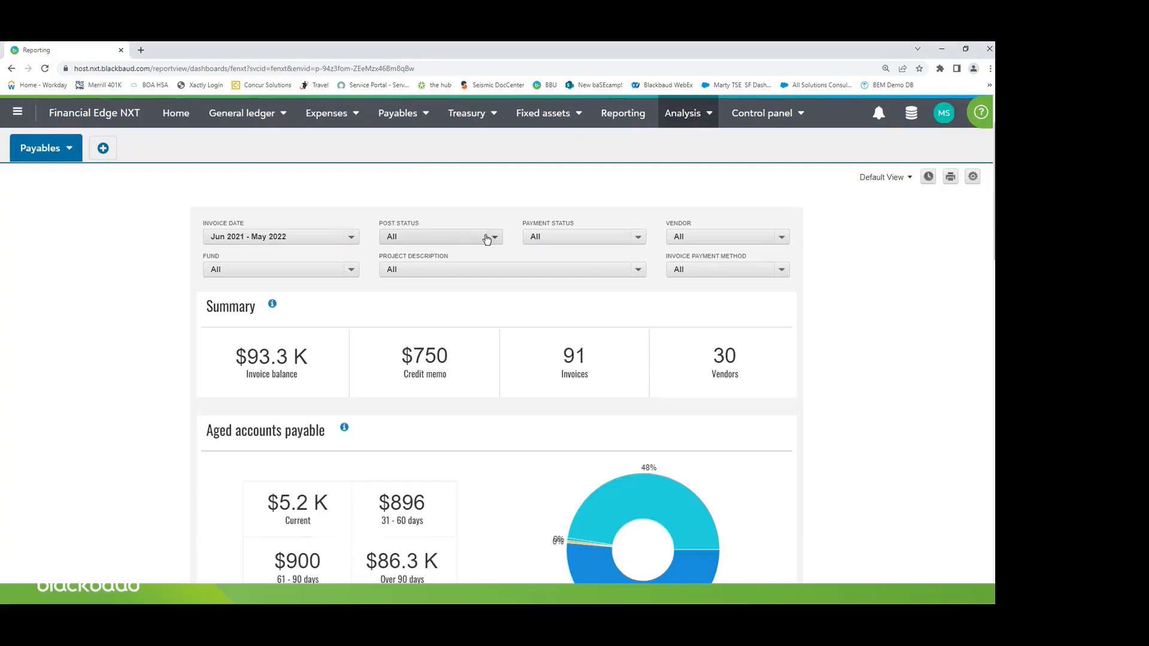
pyautogui.click(630, 243)
pyautogui.click(720, 243)
pyautogui.click(677, 269)
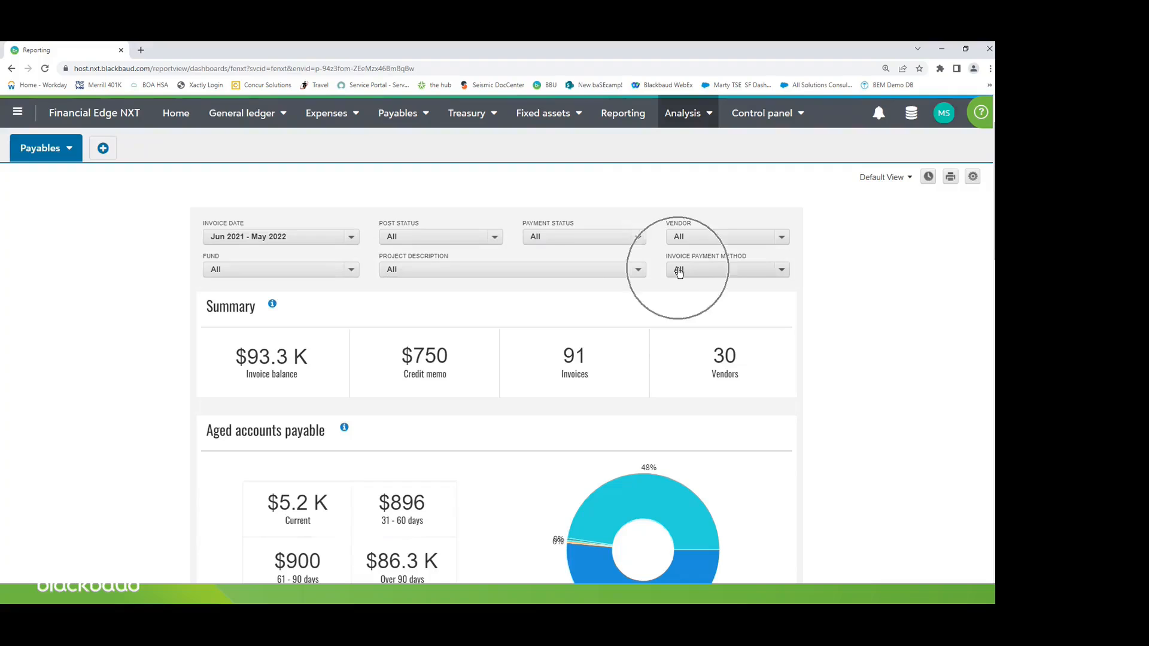
pyautogui.scroll(-5, 147, 305)
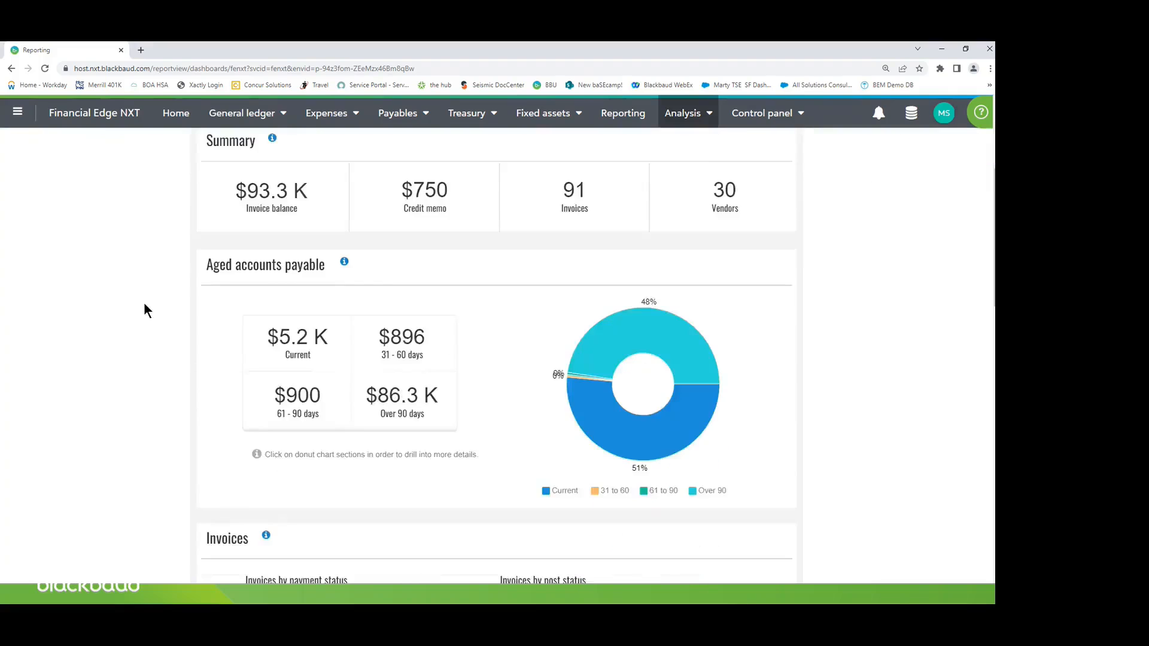
pyautogui.scroll(-8, 144, 311)
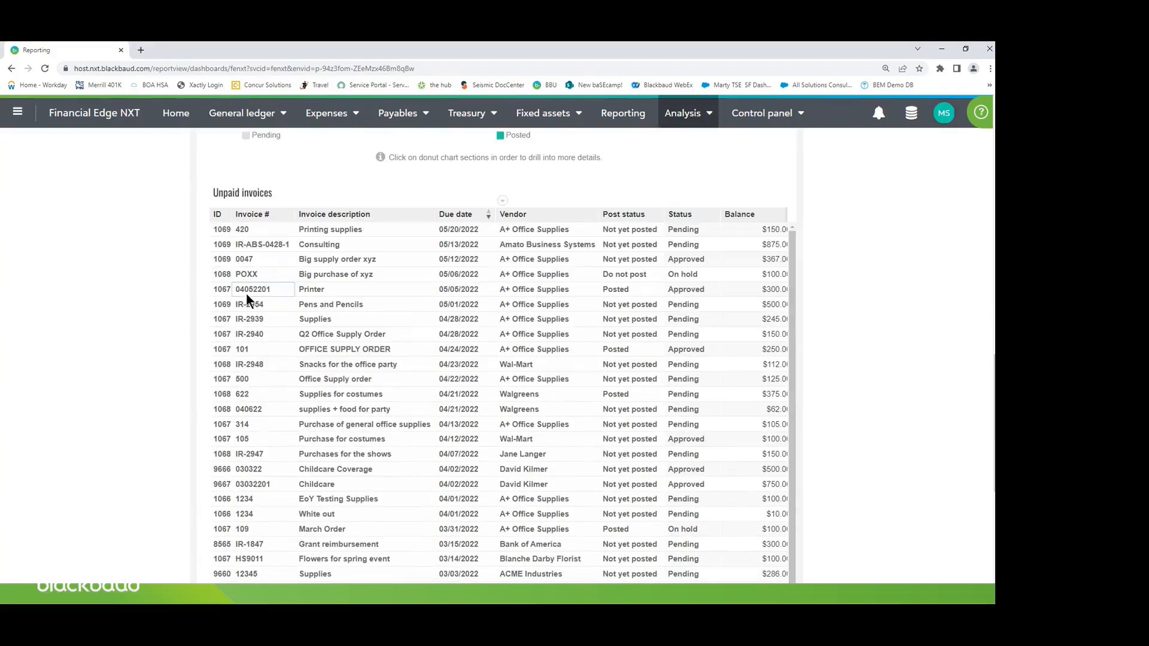
pyautogui.scroll(10, 224, 307)
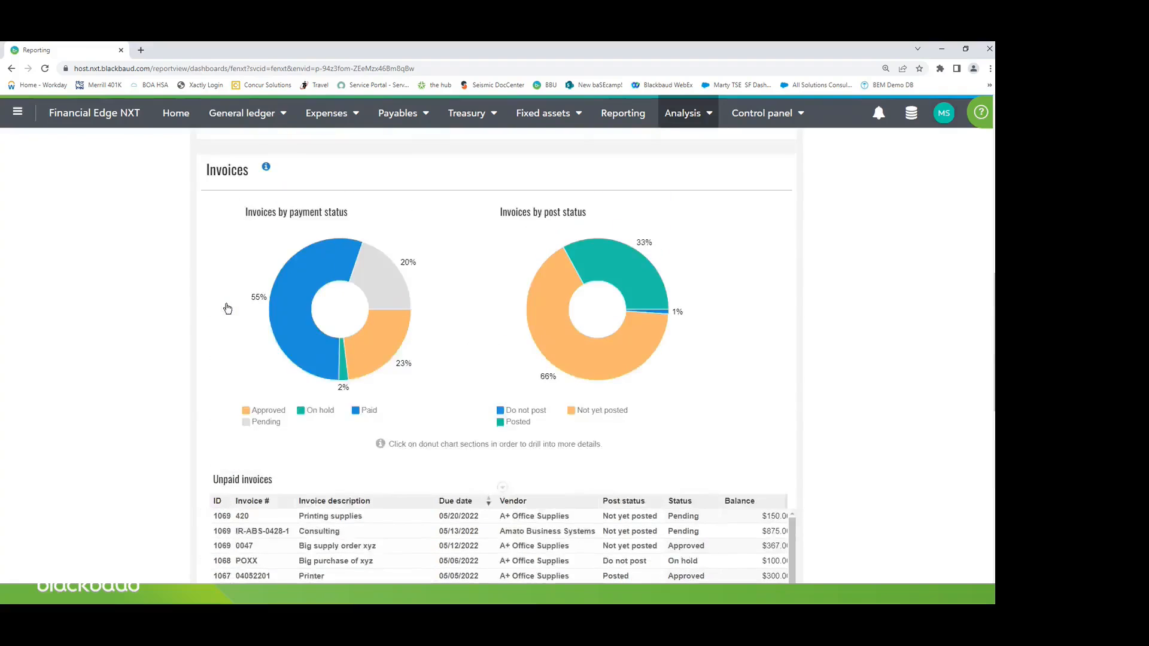
pyautogui.scroll(5, 226, 308)
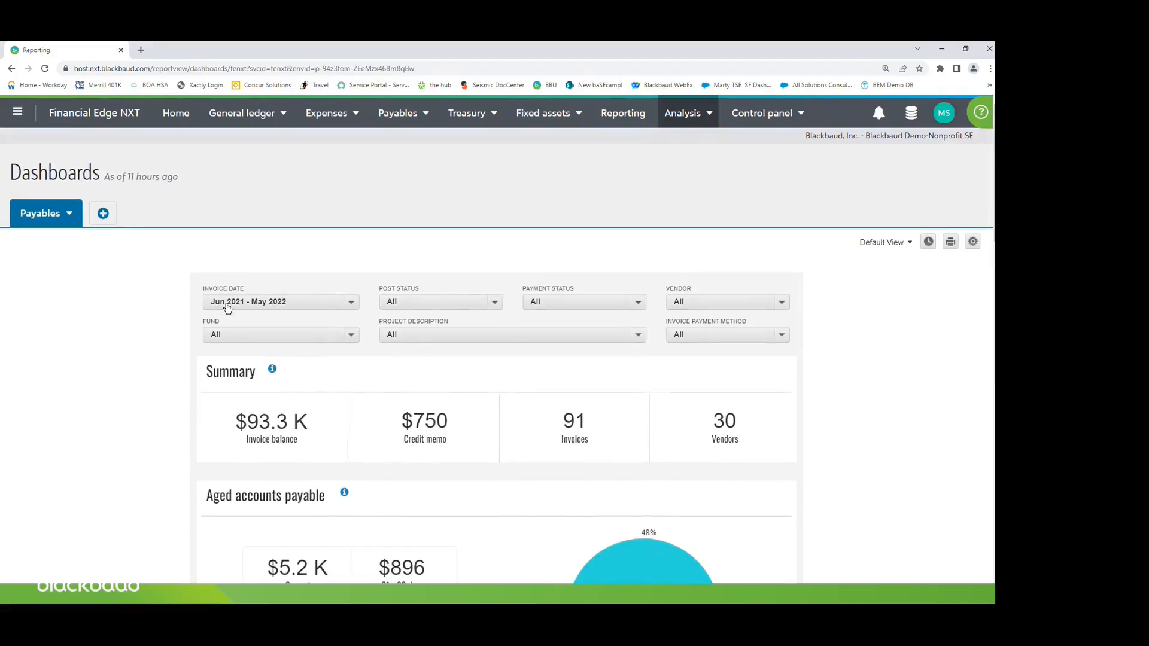